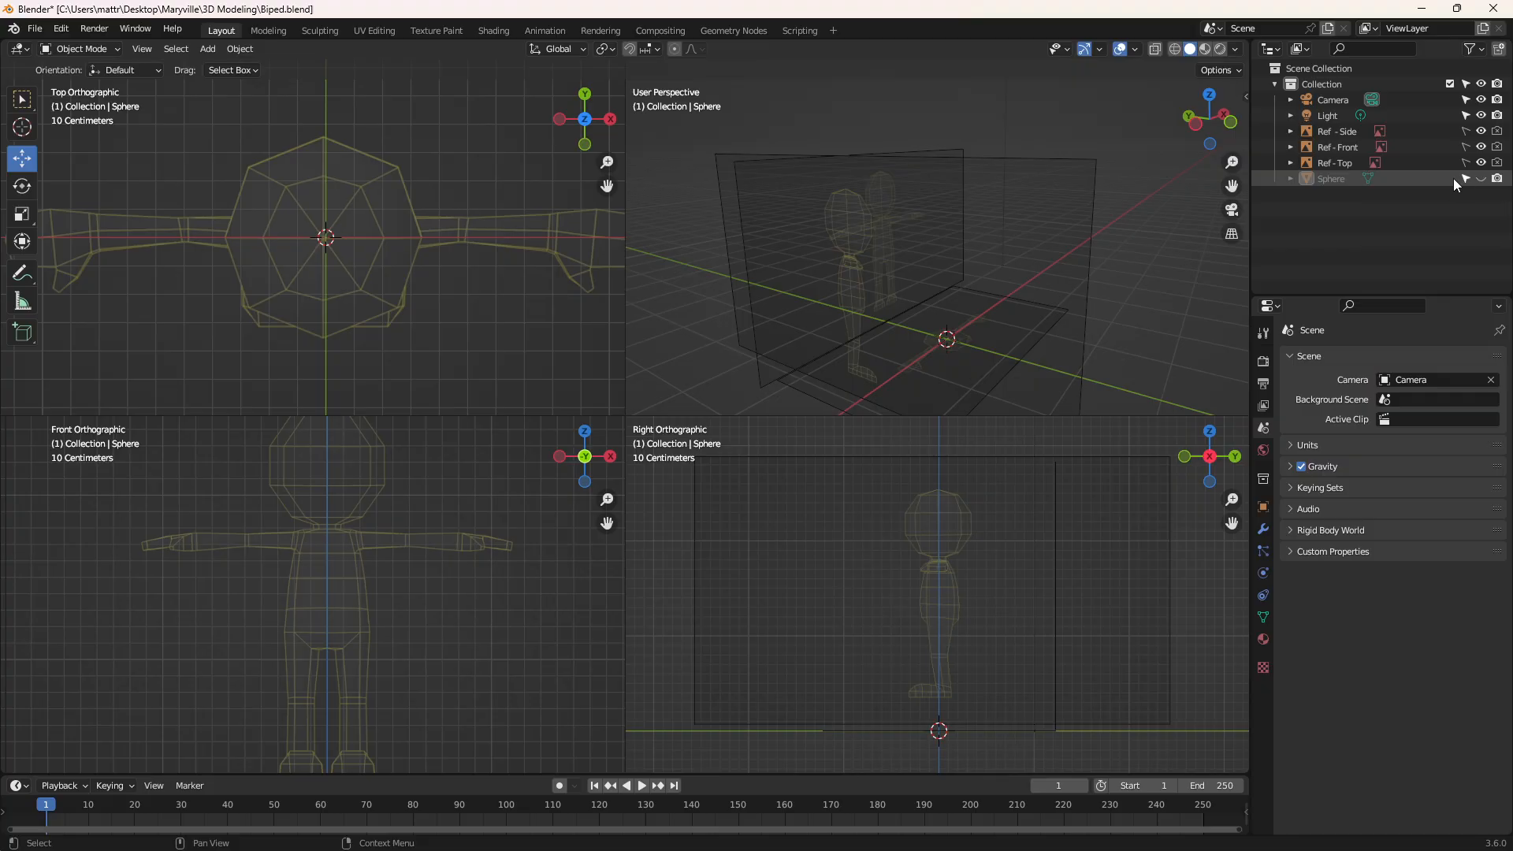
Add a cube mesh at the scene origin
{"action": "left_click", "coordinate": [215, 49]}
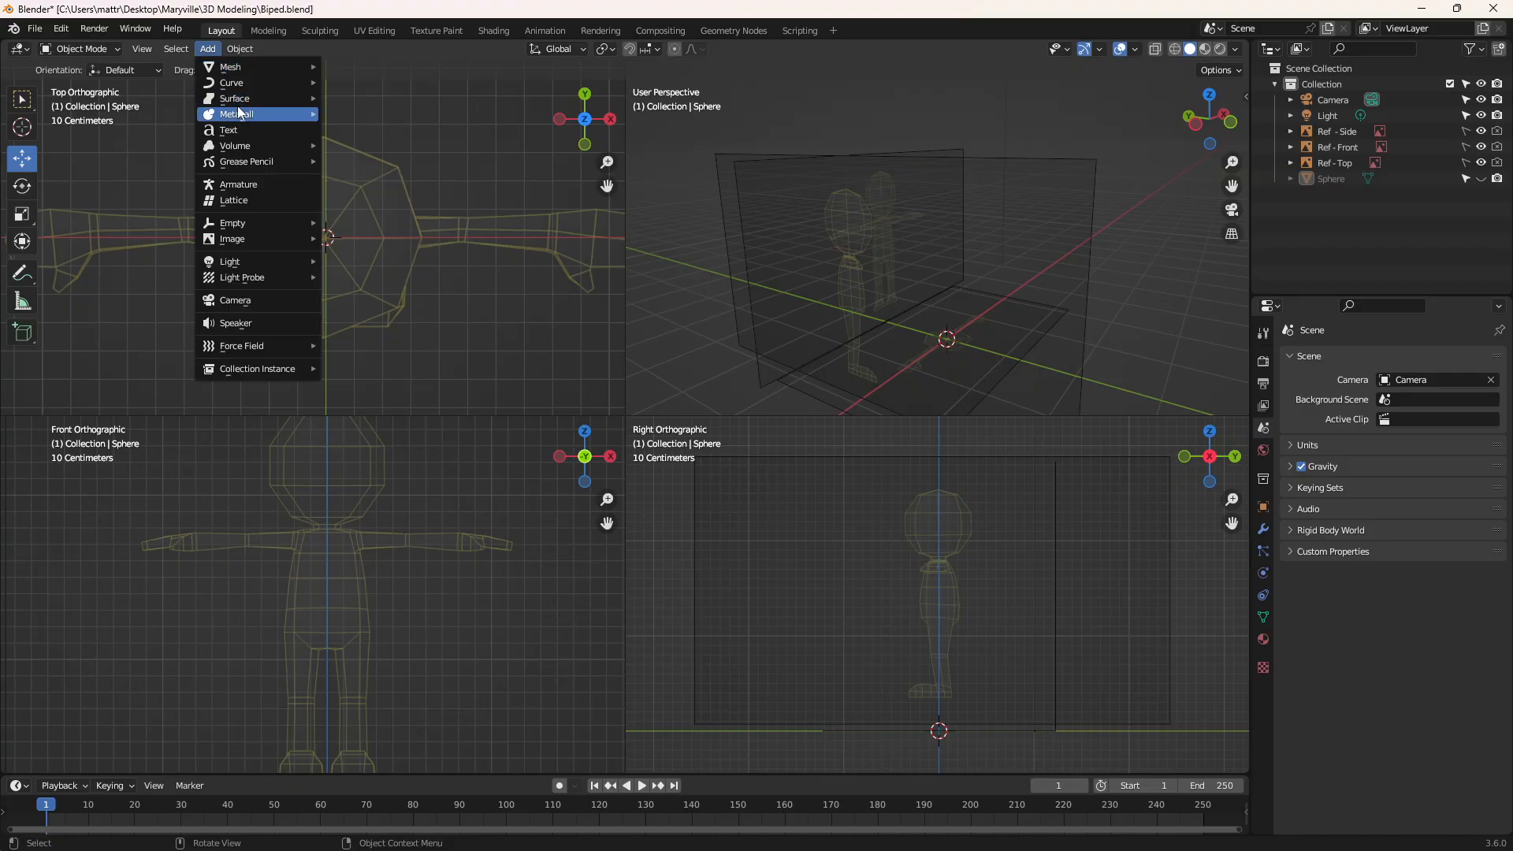
{"action": "mouse_move", "coordinate": [238, 68]}
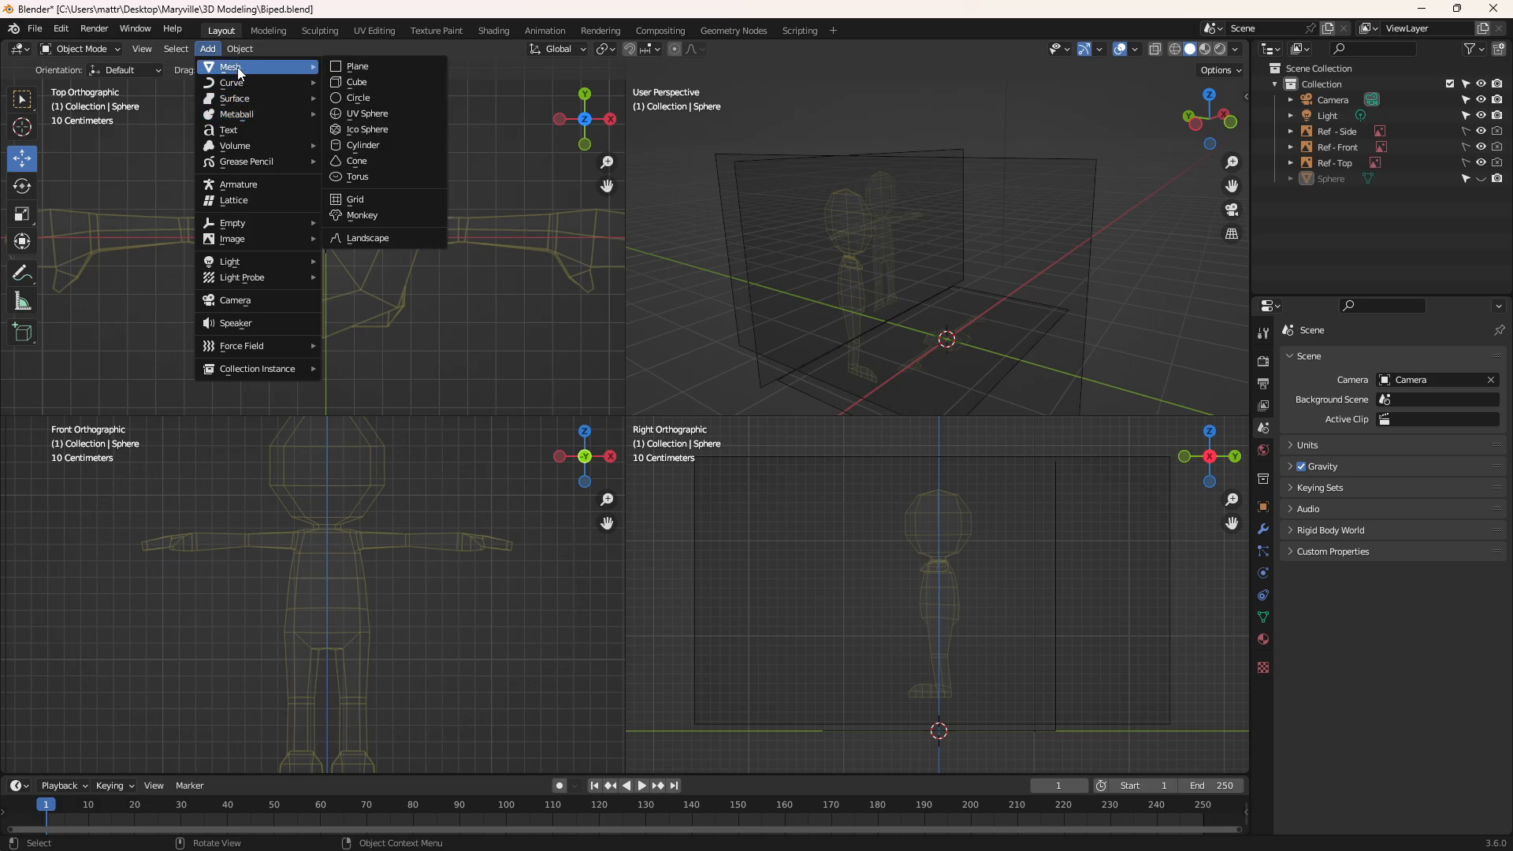
{"action": "left_click", "coordinate": [390, 81]}
{"action": "left_click", "coordinate": [353, 558]}
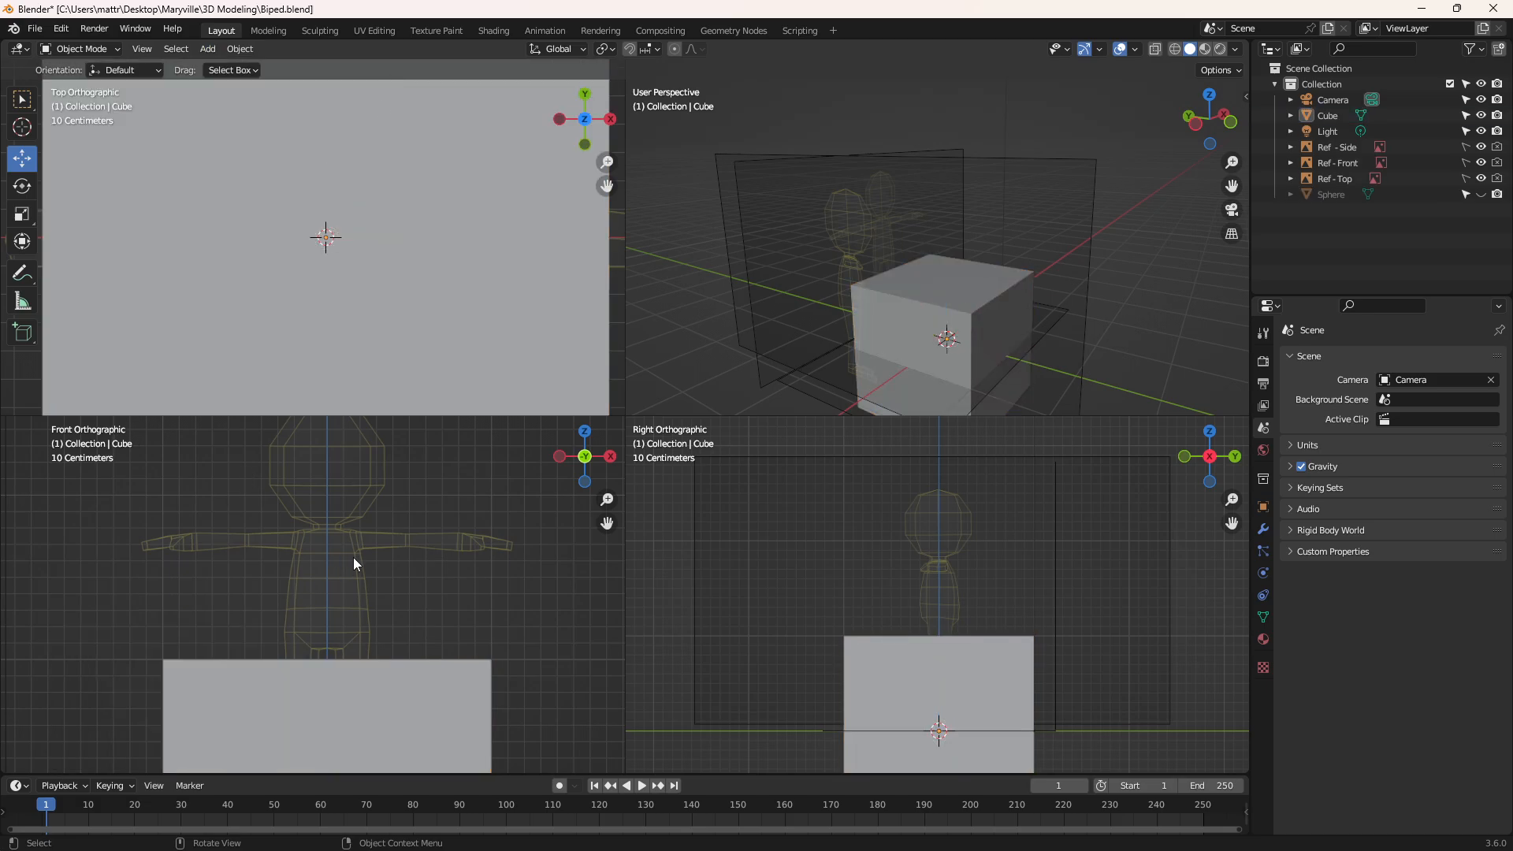
Scale the cube uniformly to about 0.2 of its size, roughly the width of the reference torso
{"action": "left_click", "coordinate": [22, 214]}
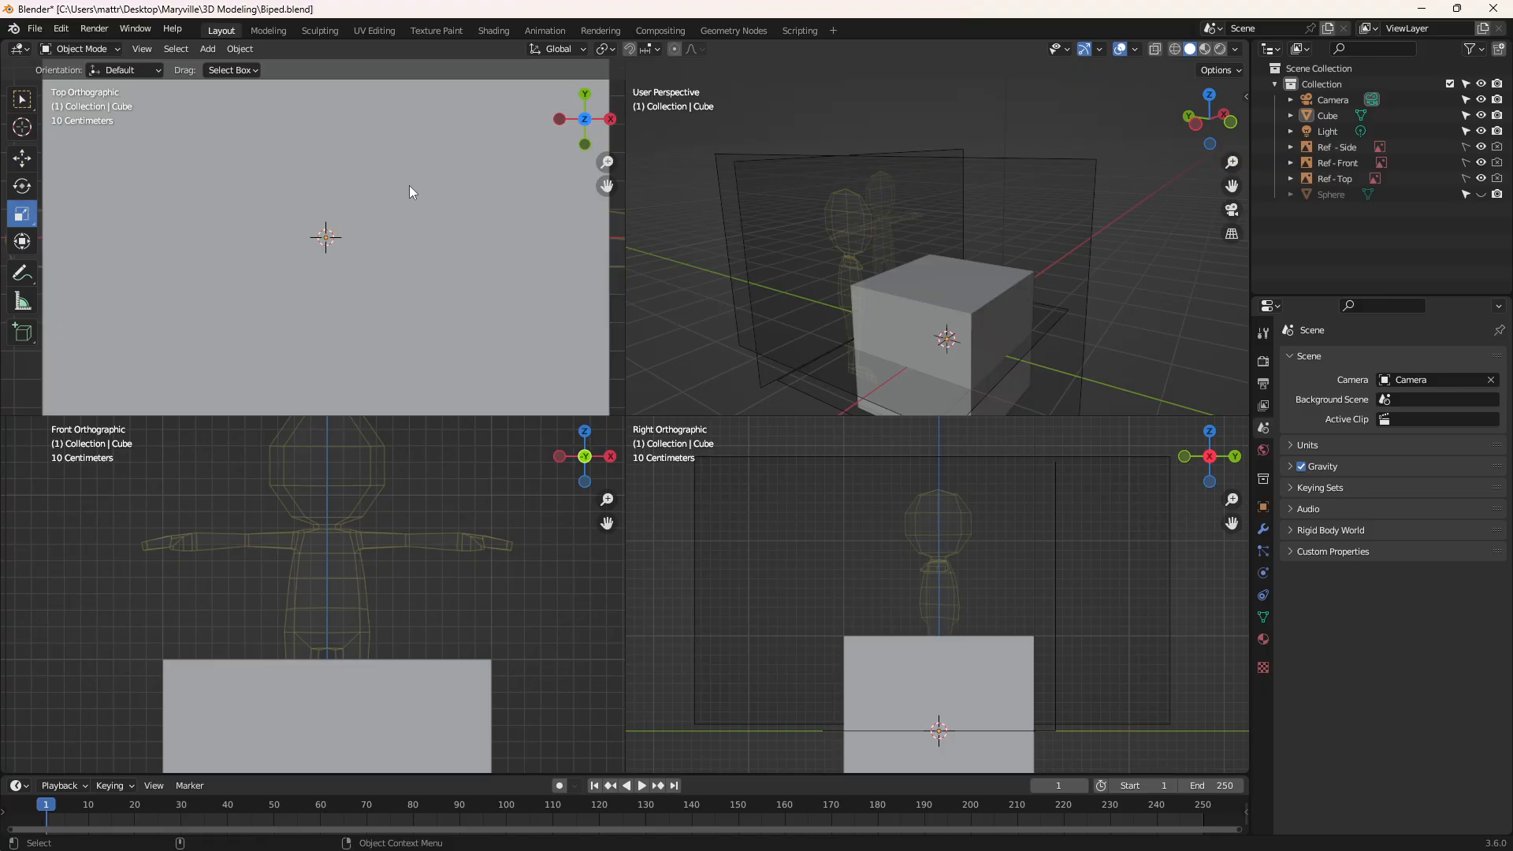
{"action": "left_click", "coordinate": [365, 221]}
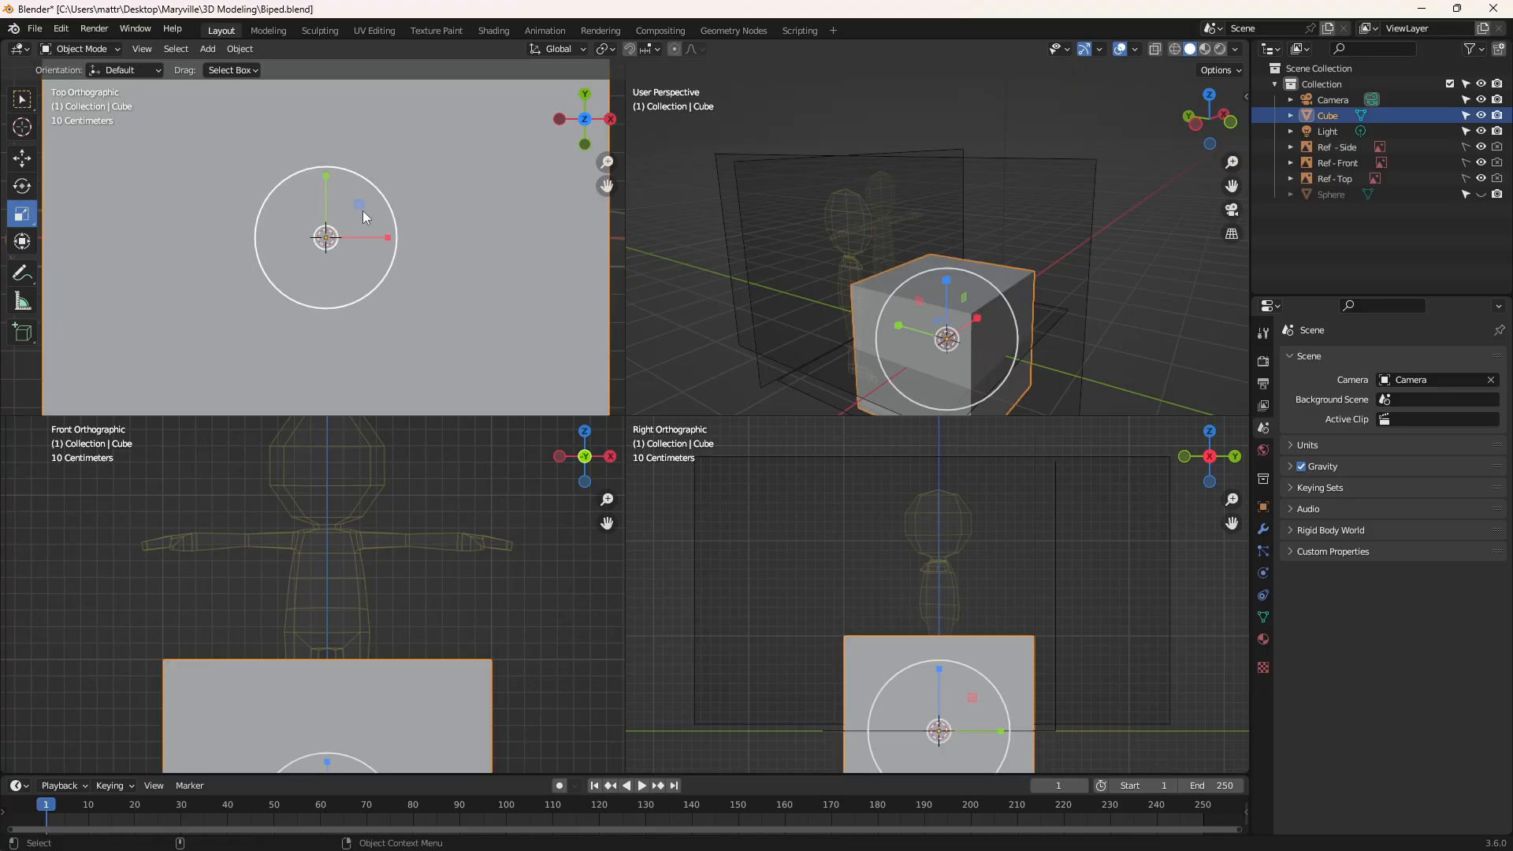
{"action": "key", "text": "s"}
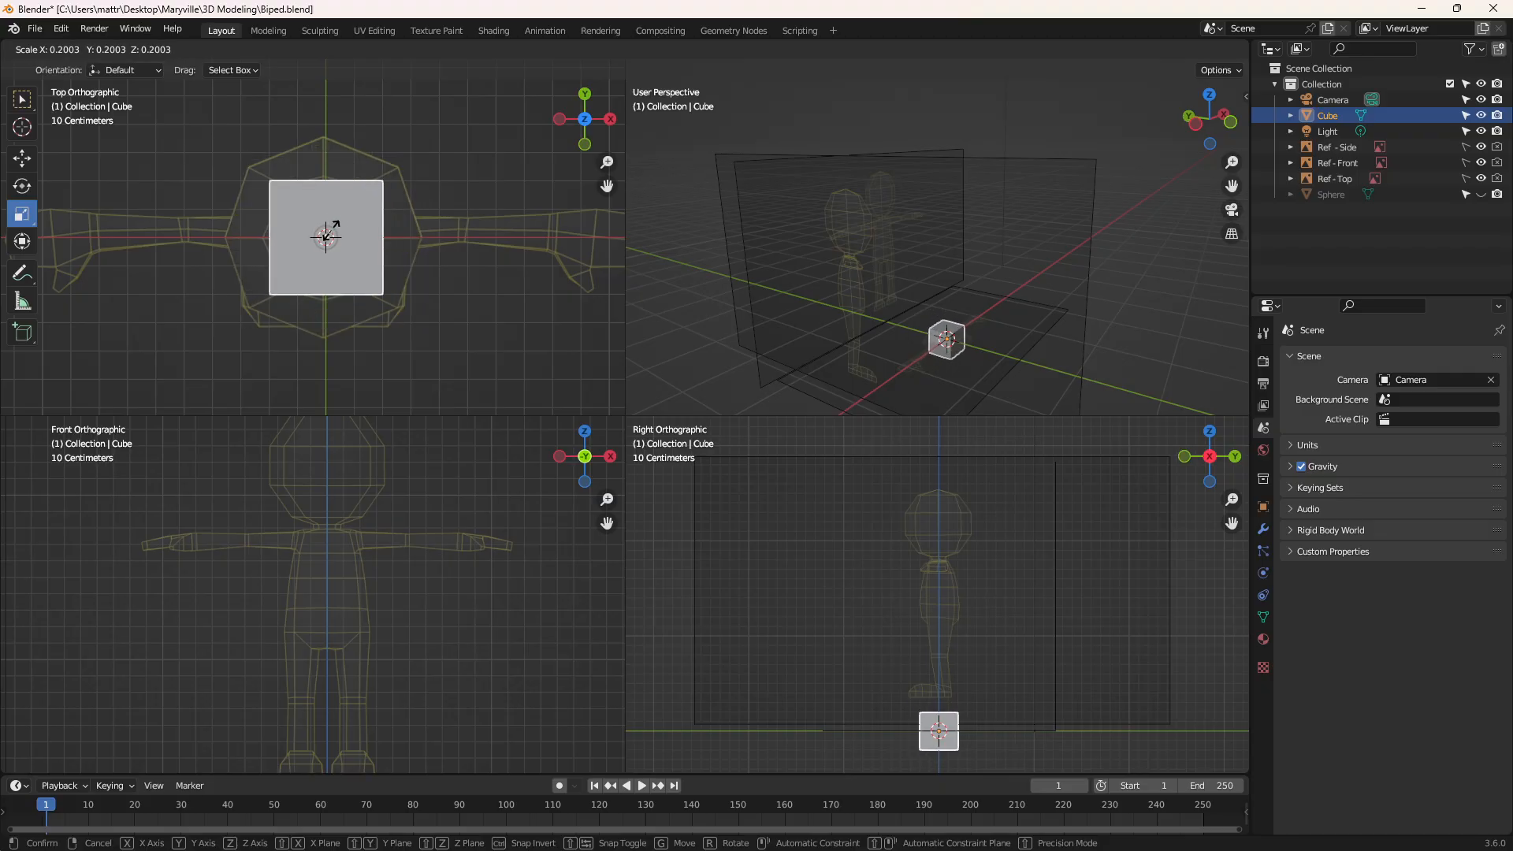
{"action": "left_click", "coordinate": [323, 233]}
Move the cube up along Z so its base meets the bottom of the torso in the front reference
{"action": "left_click", "coordinate": [23, 159]}
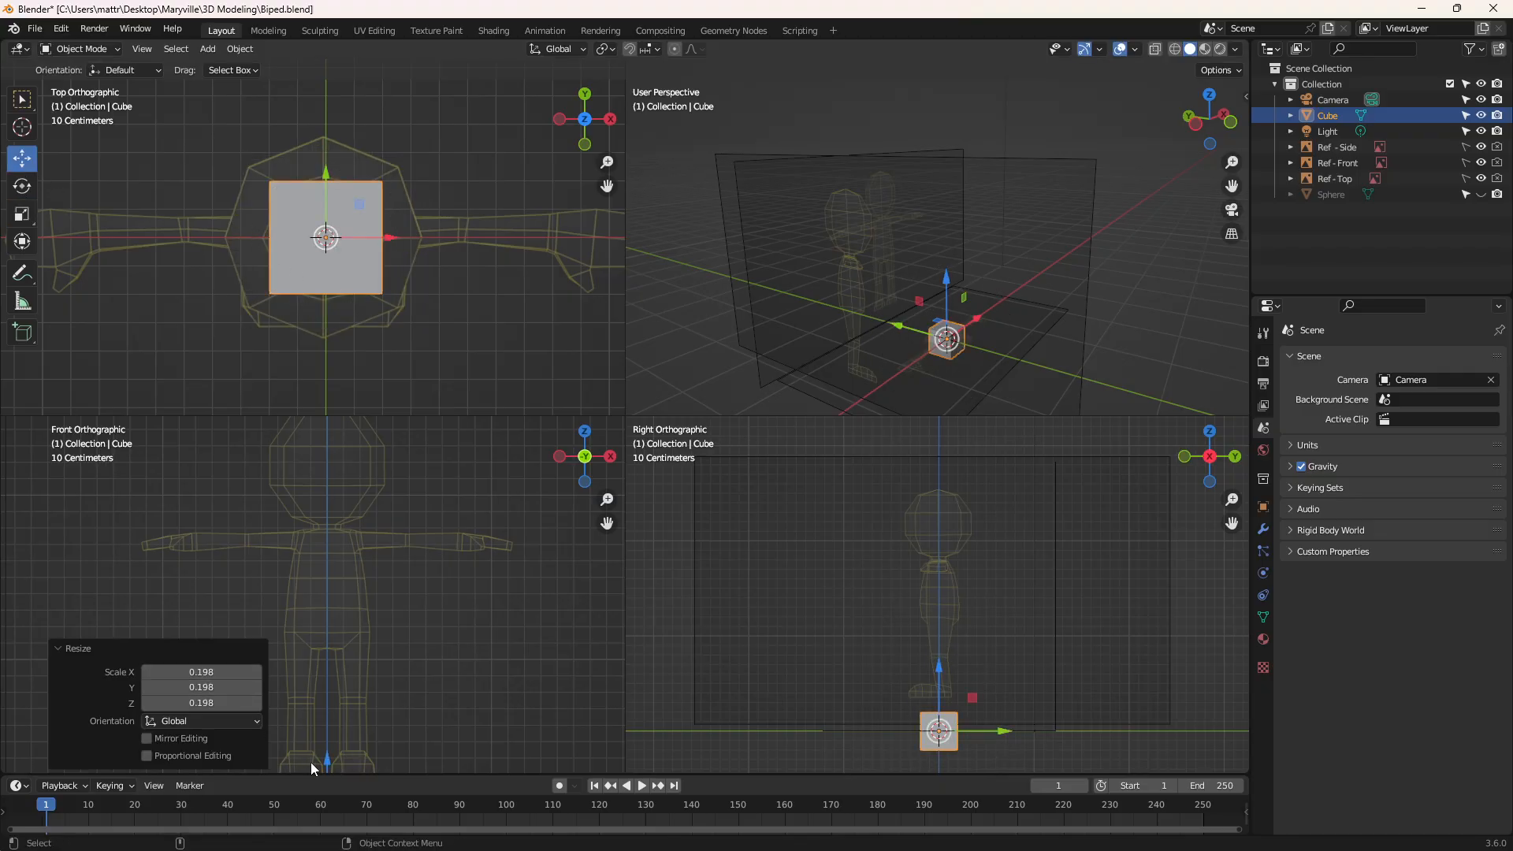
{"action": "left_click_drag", "start_coordinate": [323, 758], "coordinate": [323, 525]}
{"action": "scroll", "coordinate": [282, 521], "scroll_direction": "up", "scroll_amount": 3}
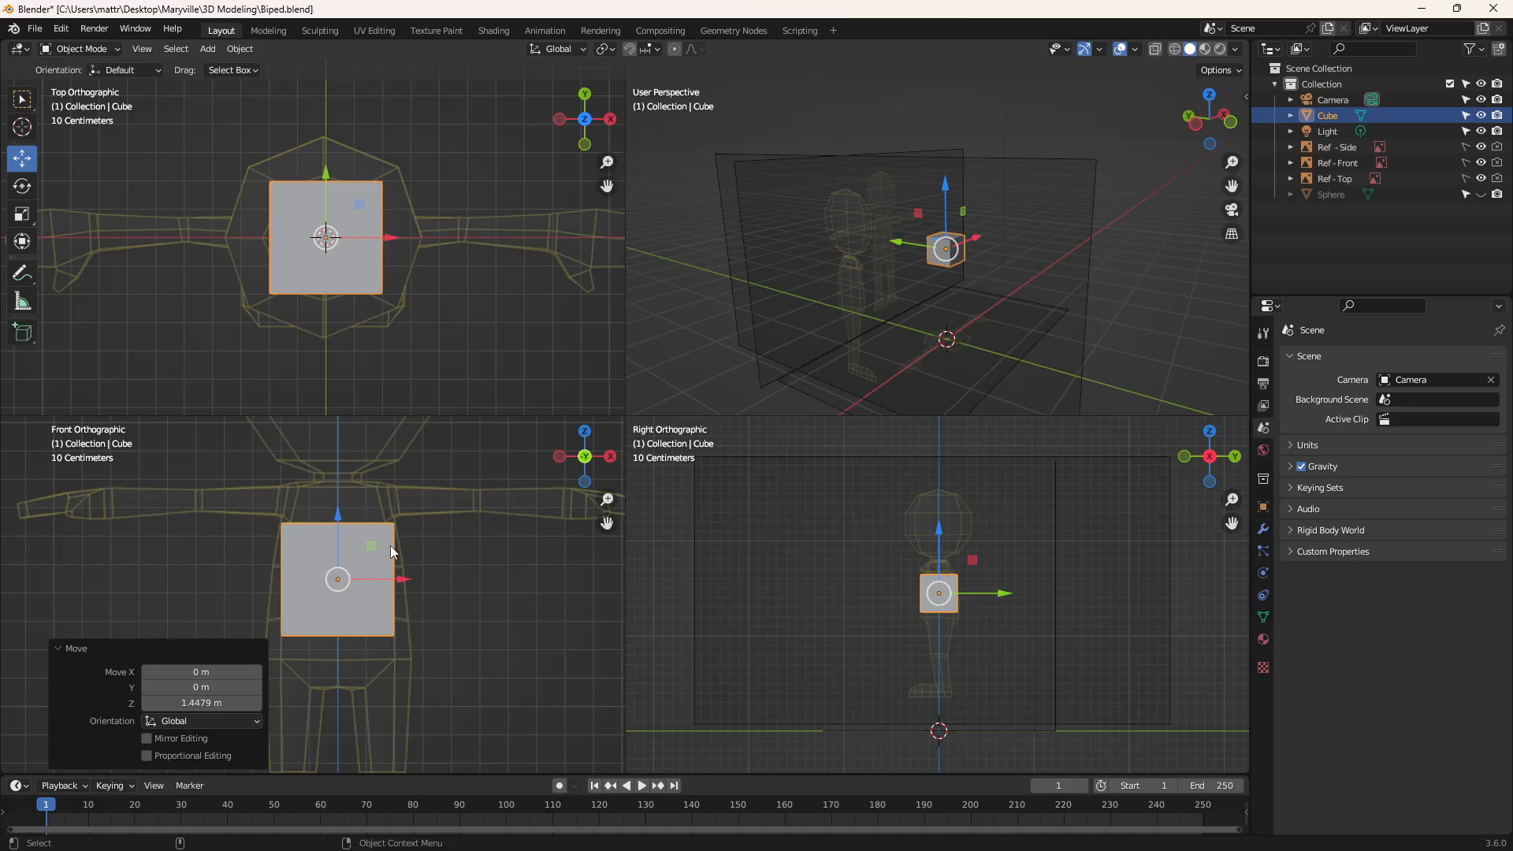
{"action": "left_click", "coordinate": [59, 647]}
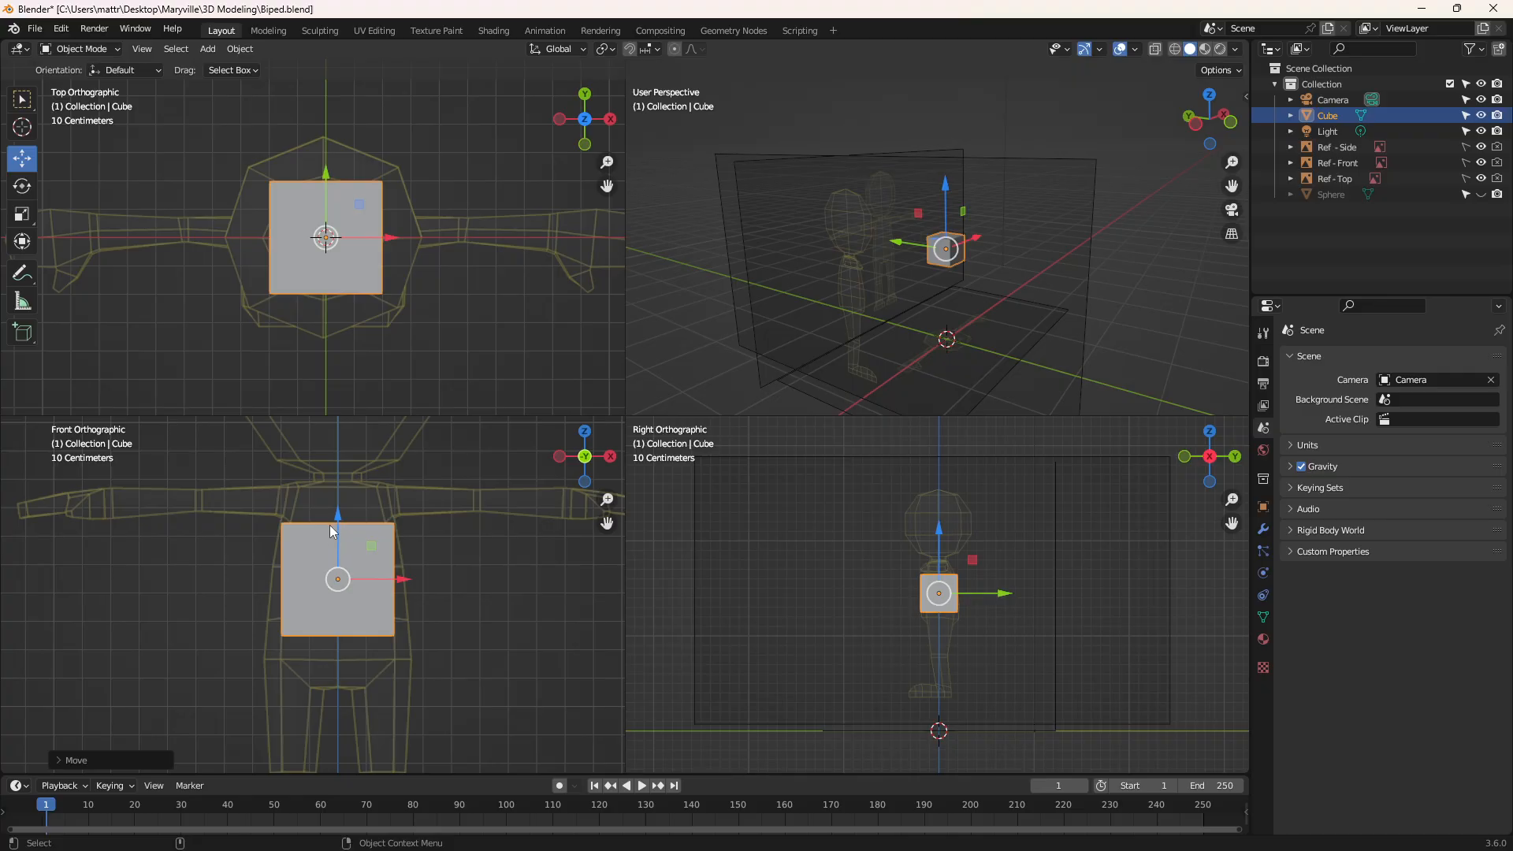
{"action": "left_click_drag", "start_coordinate": [338, 512], "coordinate": [341, 540]}
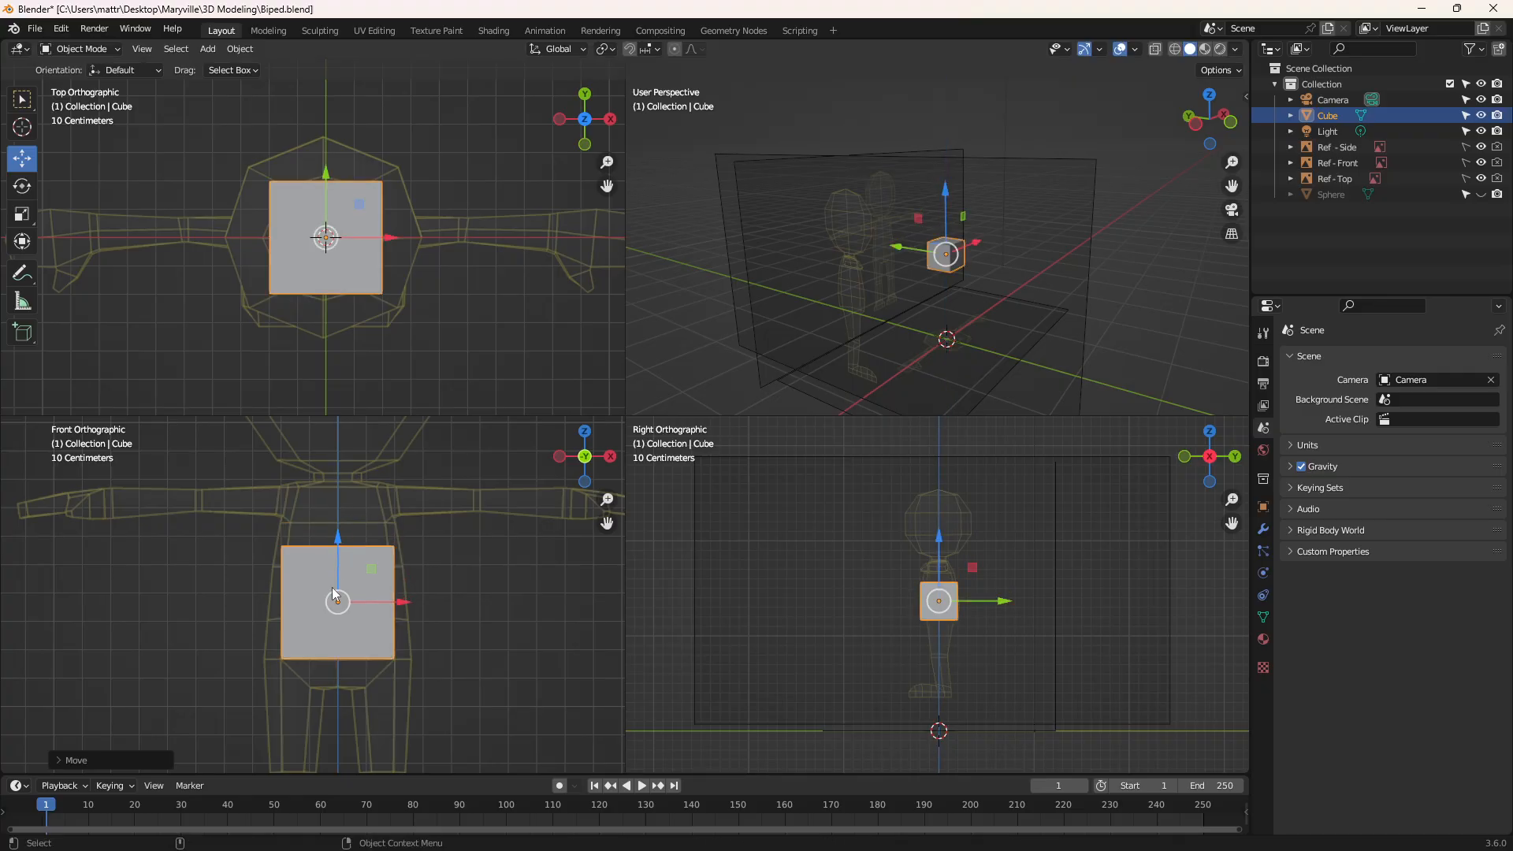
Scale the cube along X to the torso's full width in the front reference and slightly along Y to its depth
{"action": "left_click", "coordinate": [22, 214]}
{"action": "left_click_drag", "start_coordinate": [404, 602], "coordinate": [426, 602]}
{"action": "scroll", "coordinate": [933, 592], "scroll_direction": "up", "scroll_amount": 8}
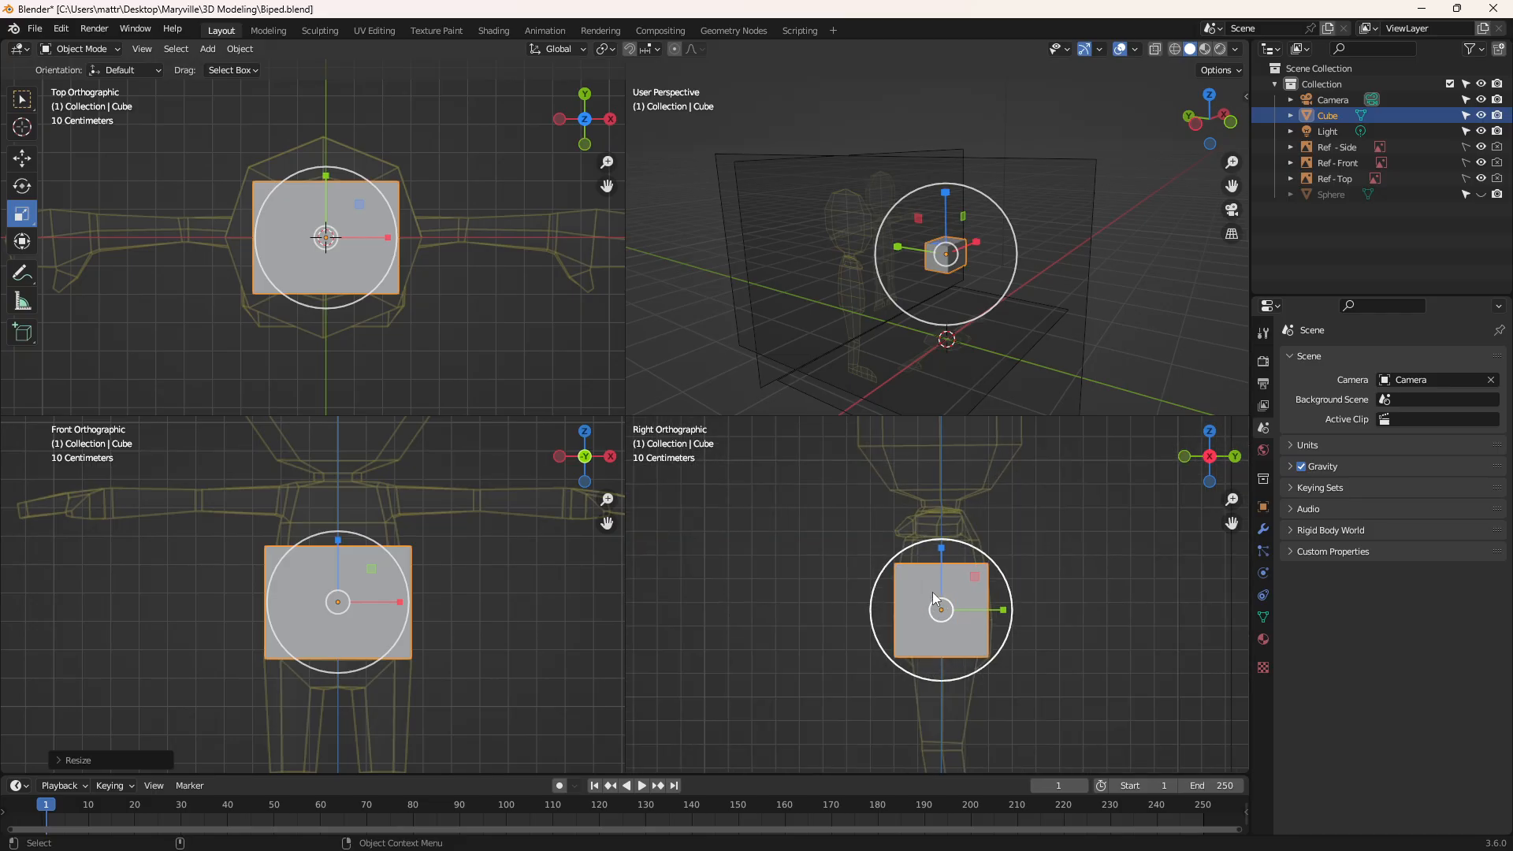
{"action": "left_click_drag", "start_coordinate": [1011, 627], "coordinate": [1017, 626]}
Shift the cube slightly along Y to line it up with the torso in the side reference and enable X-ray
{"action": "left_click", "coordinate": [22, 158]}
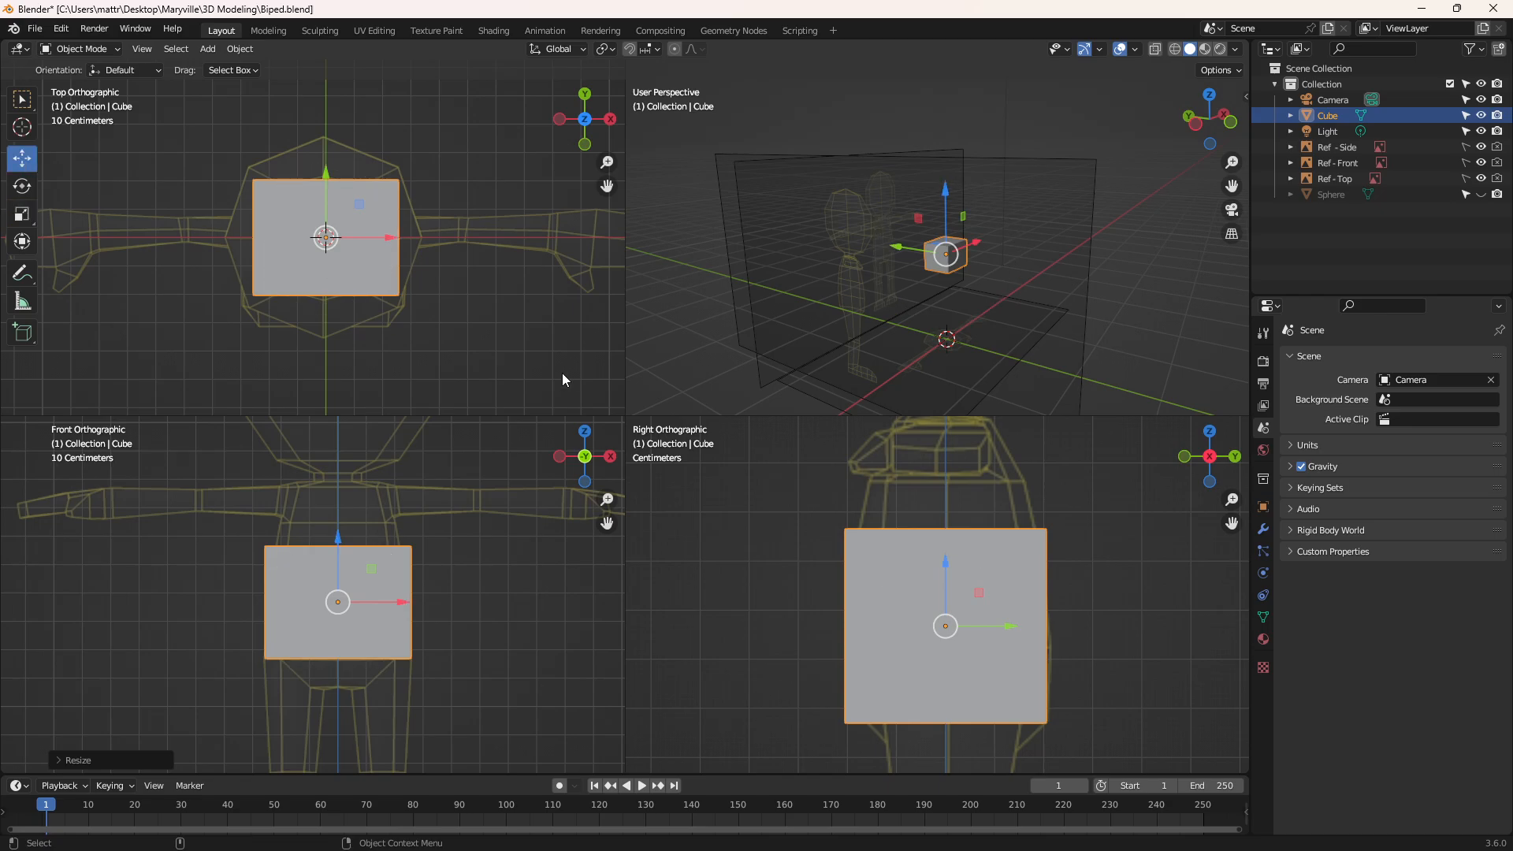
{"action": "left_click_drag", "start_coordinate": [1003, 629], "coordinate": [1009, 626]}
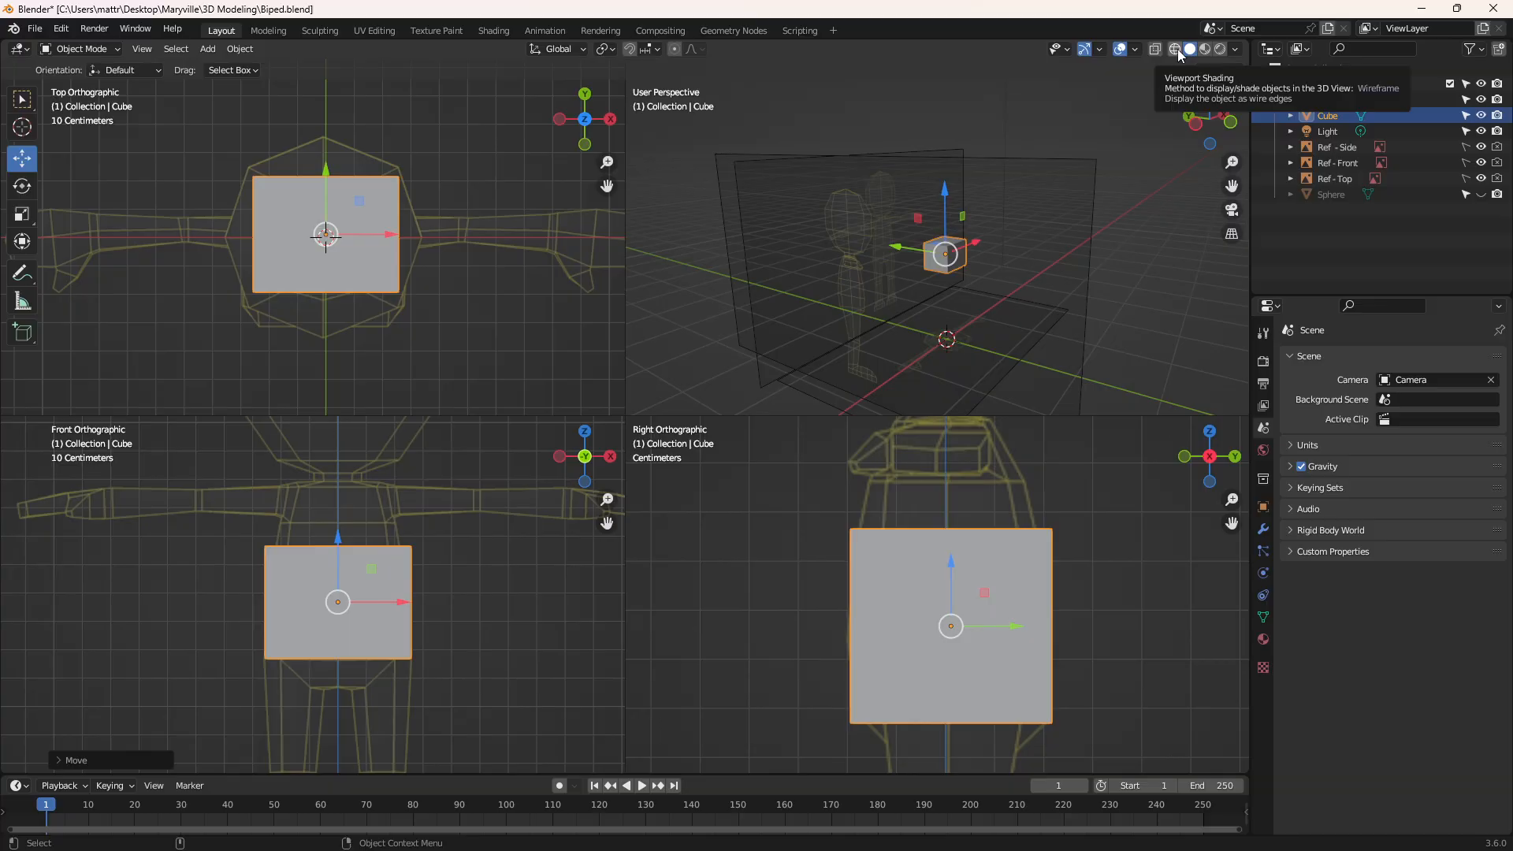
{"action": "left_click", "coordinate": [1154, 50]}
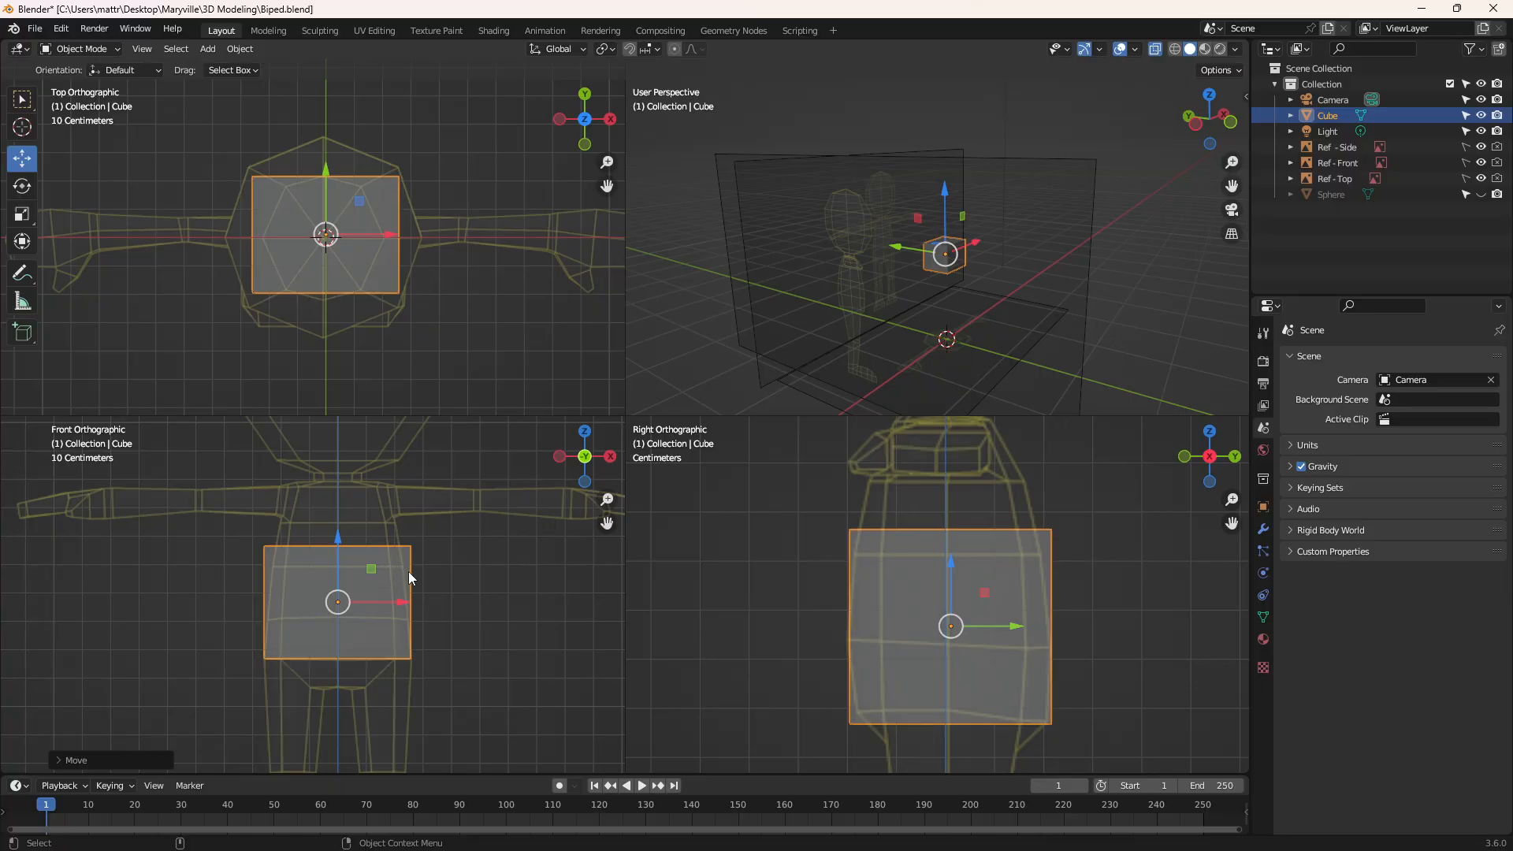
In Edit Mode, select the cube's top face and raise it to the top of the torso at the shoulders
{"action": "left_click", "coordinate": [79, 49]}
{"action": "left_click", "coordinate": [75, 84]}
{"action": "mouse_move", "coordinate": [213, 510]}
{"action": "left_mouse_down"}
{"action": "mouse_move", "coordinate": [512, 552]}
{"action": "mouse_move", "coordinate": [205, 508]}
{"action": "mouse_move", "coordinate": [257, 530]}
{"action": "mouse_move", "coordinate": [474, 541]}
{"action": "mouse_move", "coordinate": [476, 516]}
{"action": "left_mouse_up"}
{"action": "mouse_move", "coordinate": [175, 473]}
{"action": "left_mouse_down"}
{"action": "mouse_move", "coordinate": [493, 497]}
{"action": "mouse_move", "coordinate": [446, 447]}
{"action": "left_mouse_up"}
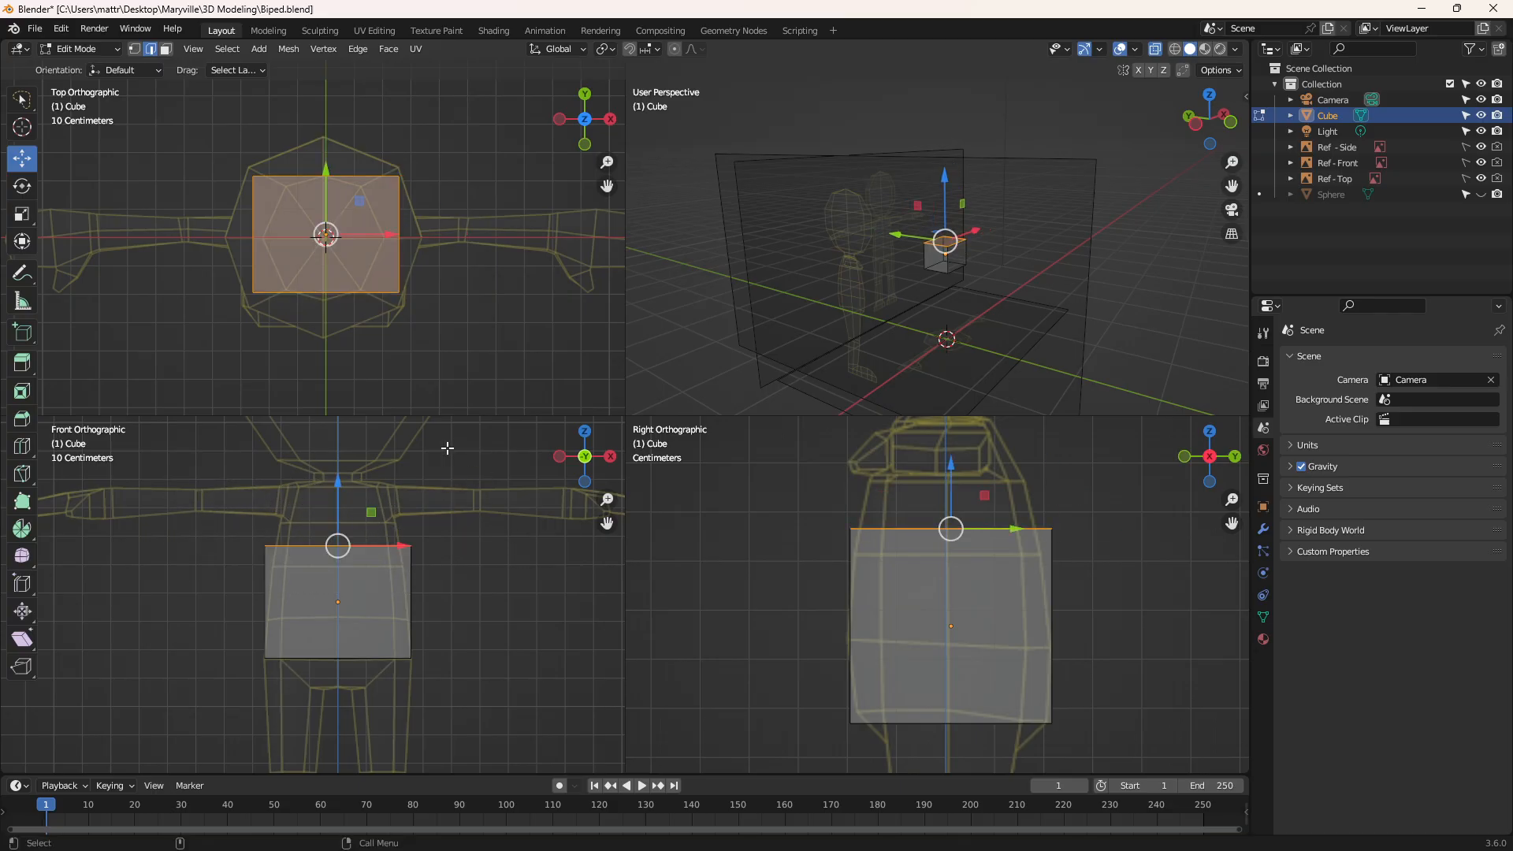
{"action": "left_click_drag", "start_coordinate": [339, 485], "coordinate": [331, 421]}
Scale the selected top face inward so the torso block tapers toward the shoulders, and deselect it
{"action": "left_click", "coordinate": [21, 214]}
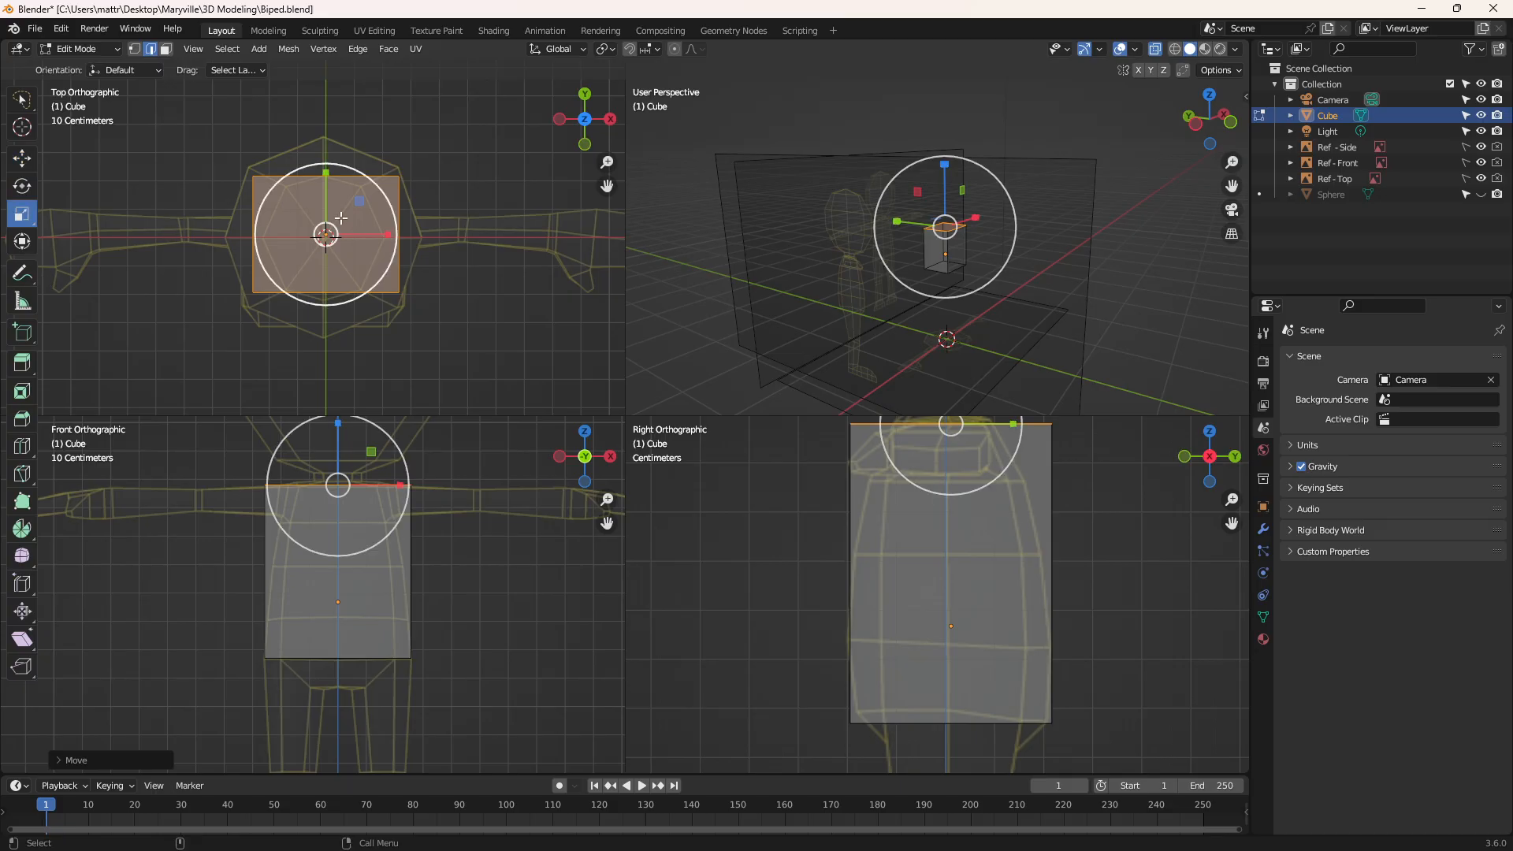
{"action": "left_click_drag", "start_coordinate": [340, 218], "coordinate": [335, 224]}
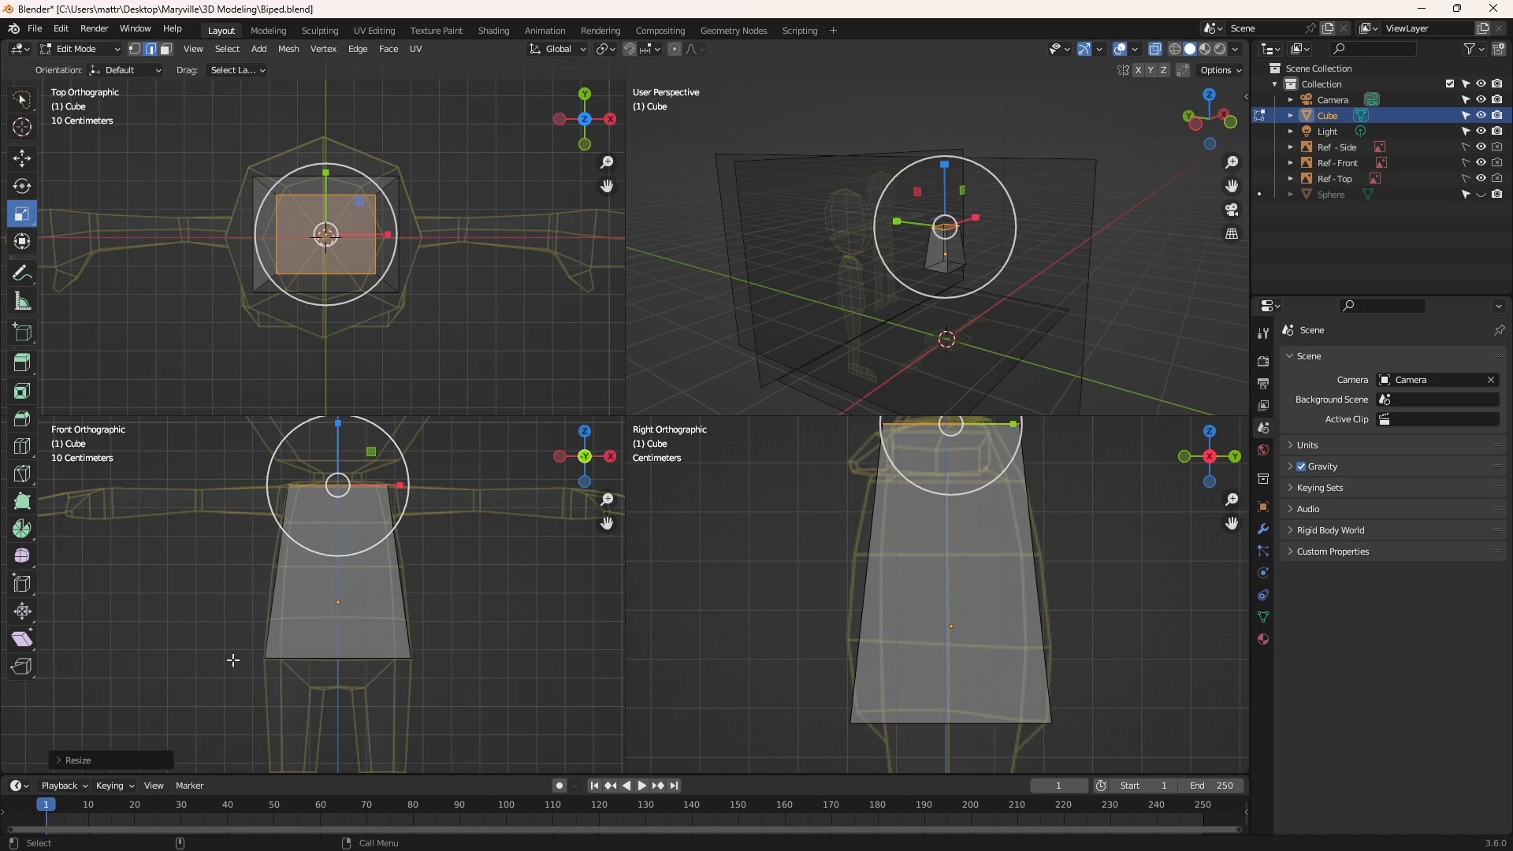
{"action": "scroll", "coordinate": [294, 593], "scroll_direction": "up", "scroll_amount": 3}
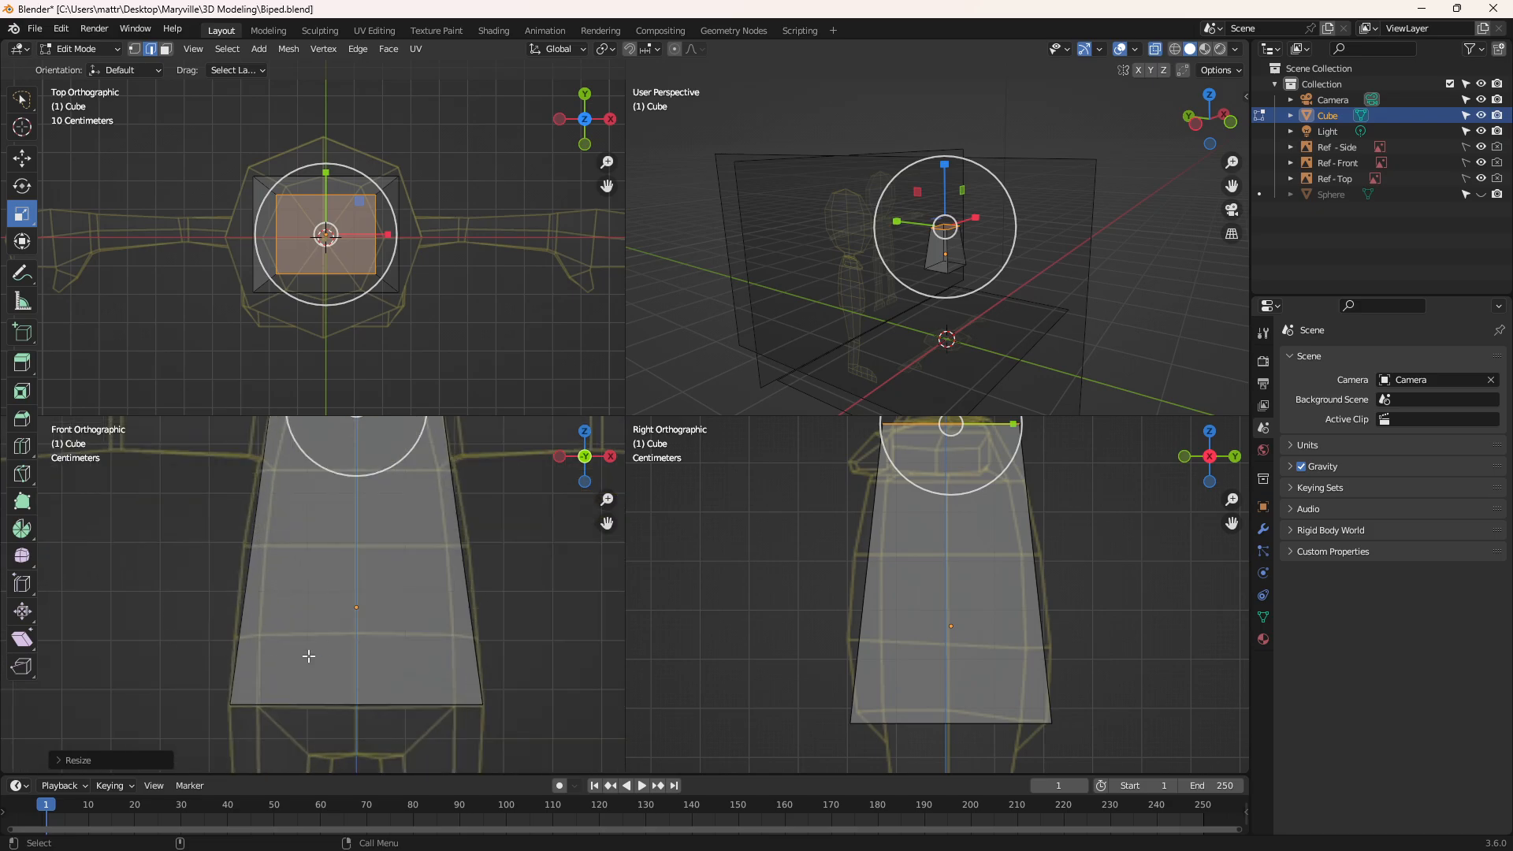
{"action": "scroll", "coordinate": [396, 582], "scroll_direction": "down", "scroll_amount": 1}
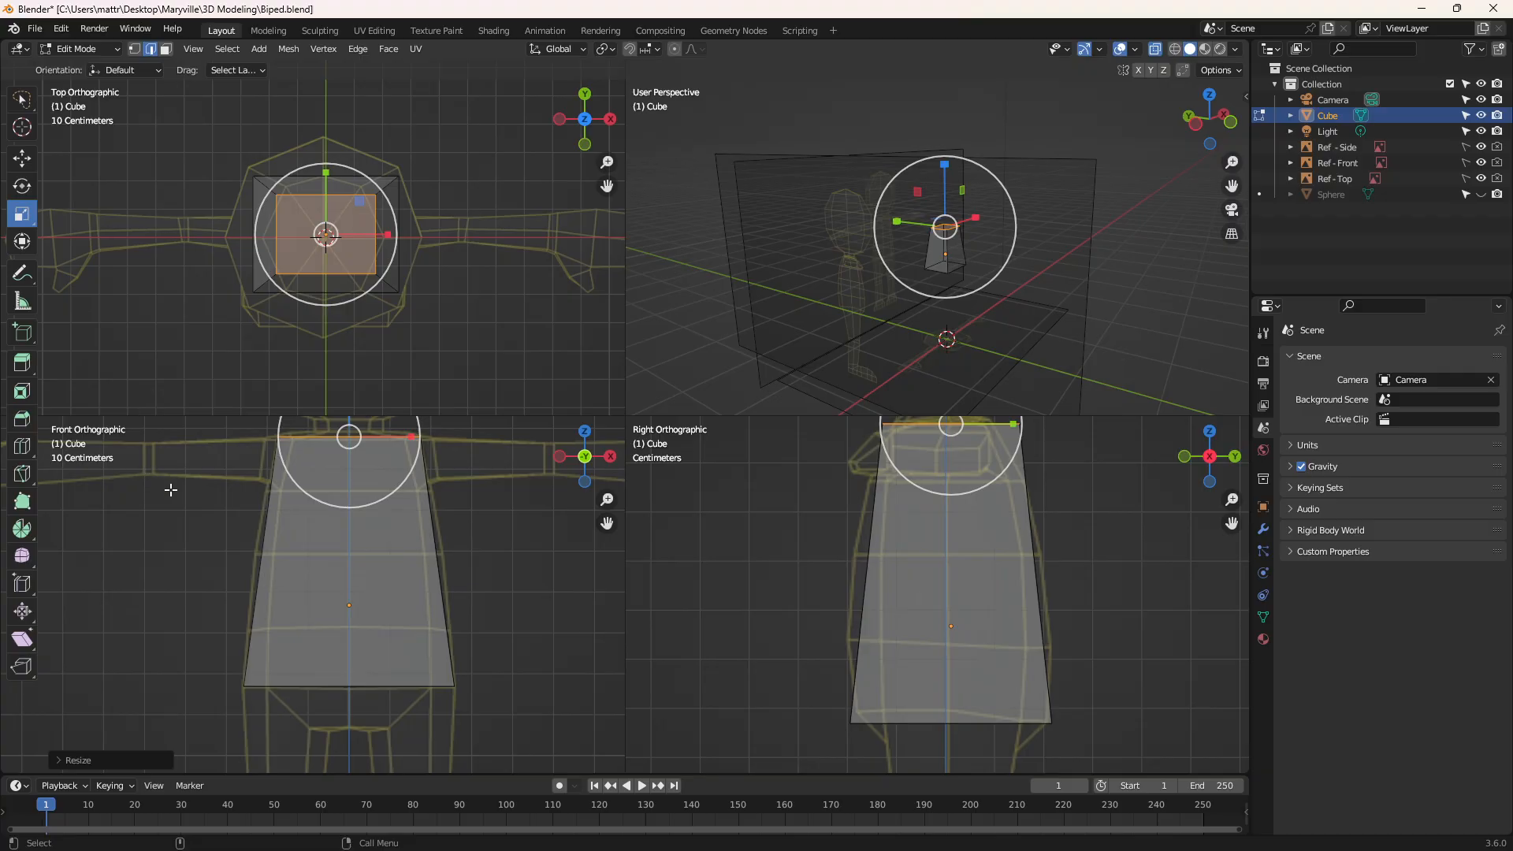
{"action": "left_click", "coordinate": [234, 539]}
{"action": "left_click", "coordinate": [167, 522]}
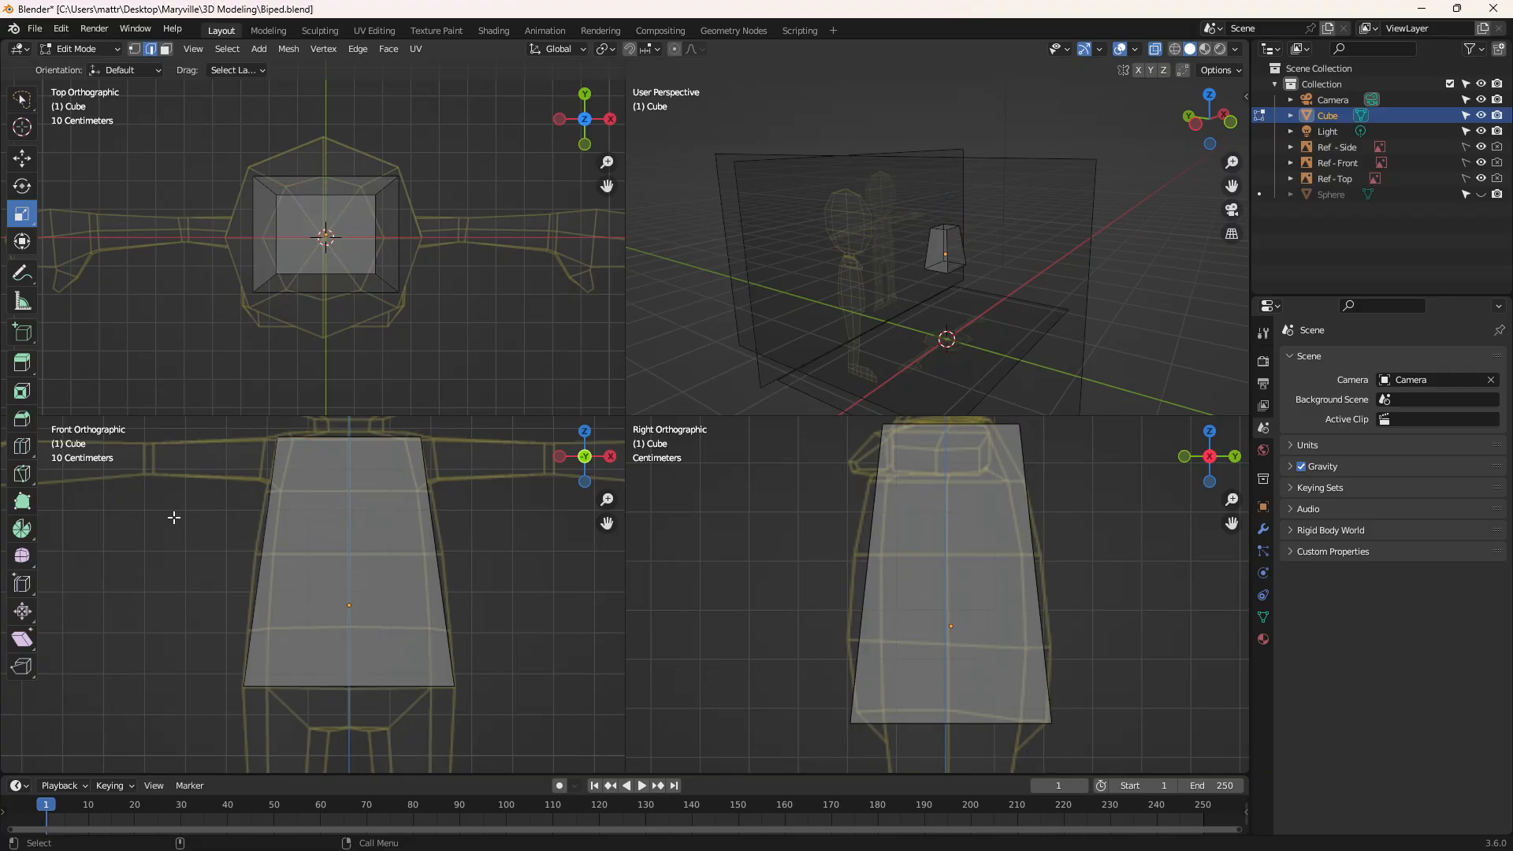
Add three horizontal loop cuts around the torso block, aligned with the front reference's lines below the arms, at mid-torso and near the hips
{"action": "left_click", "coordinate": [24, 448]}
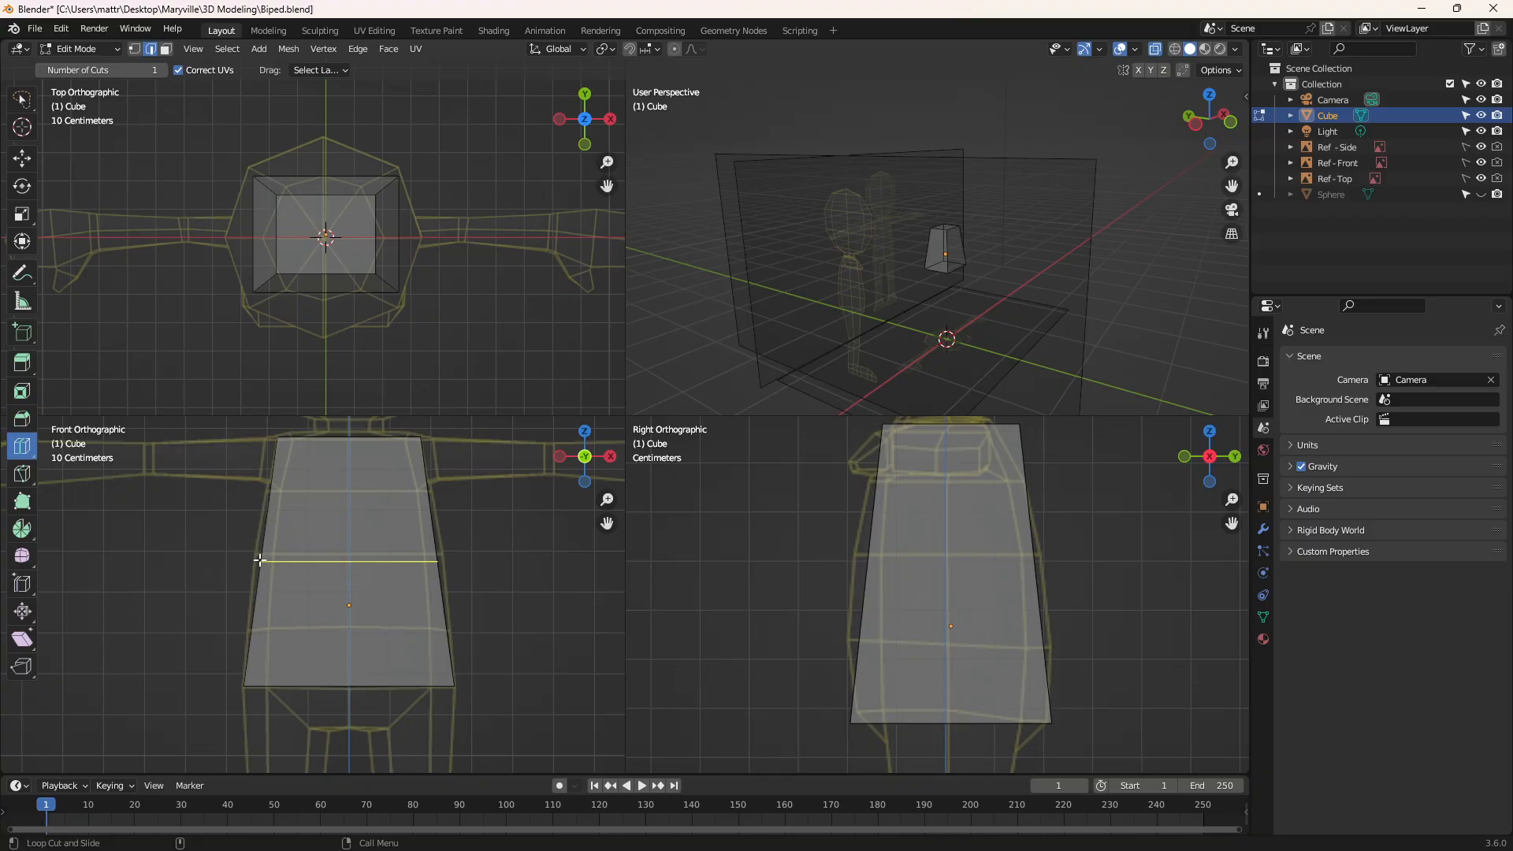
{"action": "left_click_drag", "start_coordinate": [260, 560], "coordinate": [267, 490]}
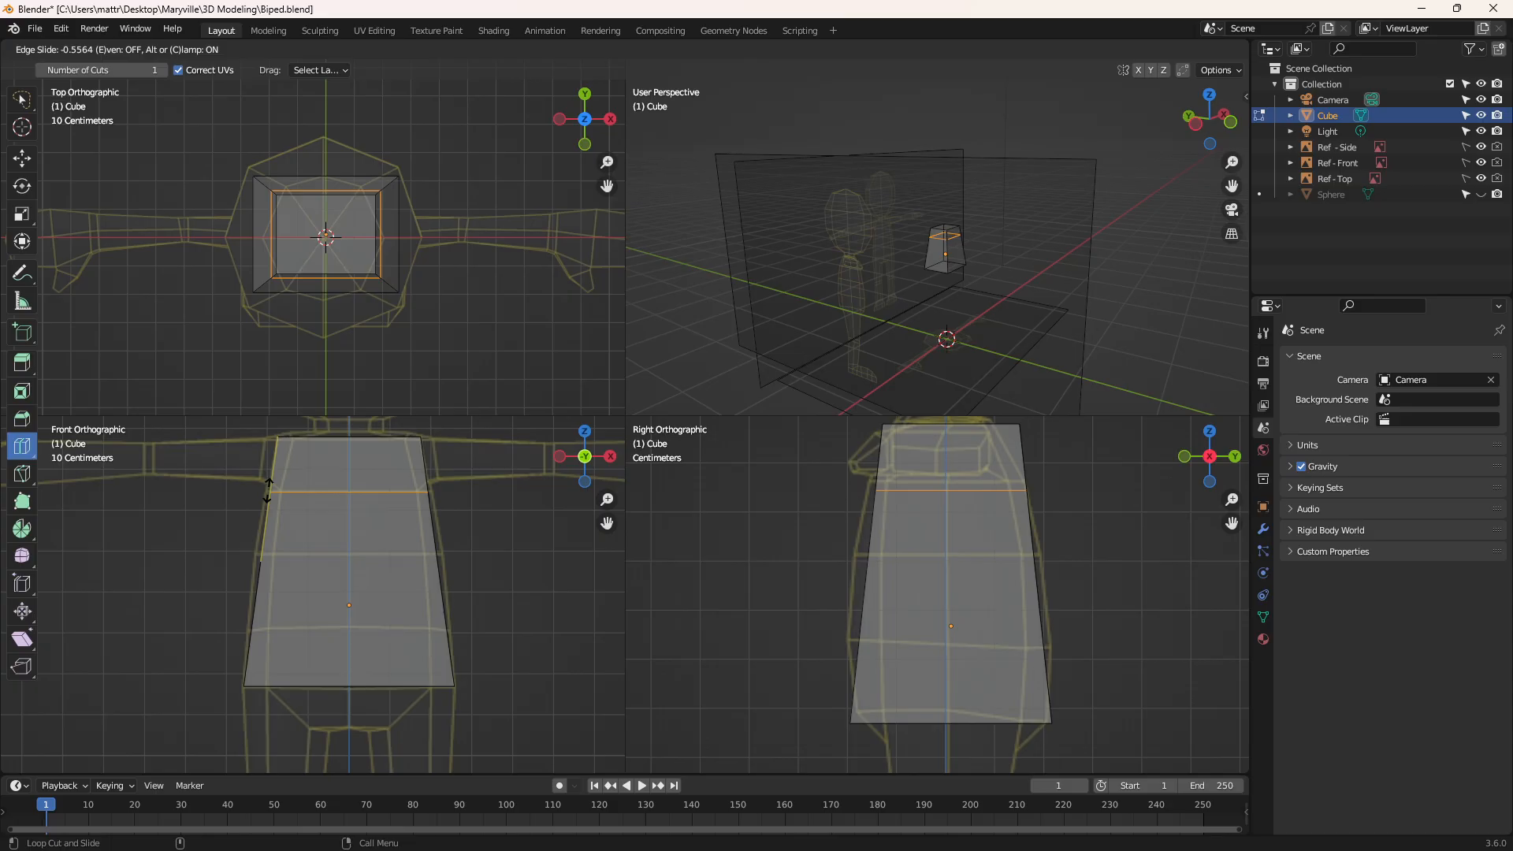
{"action": "left_click_drag", "start_coordinate": [267, 490], "coordinate": [267, 490]}
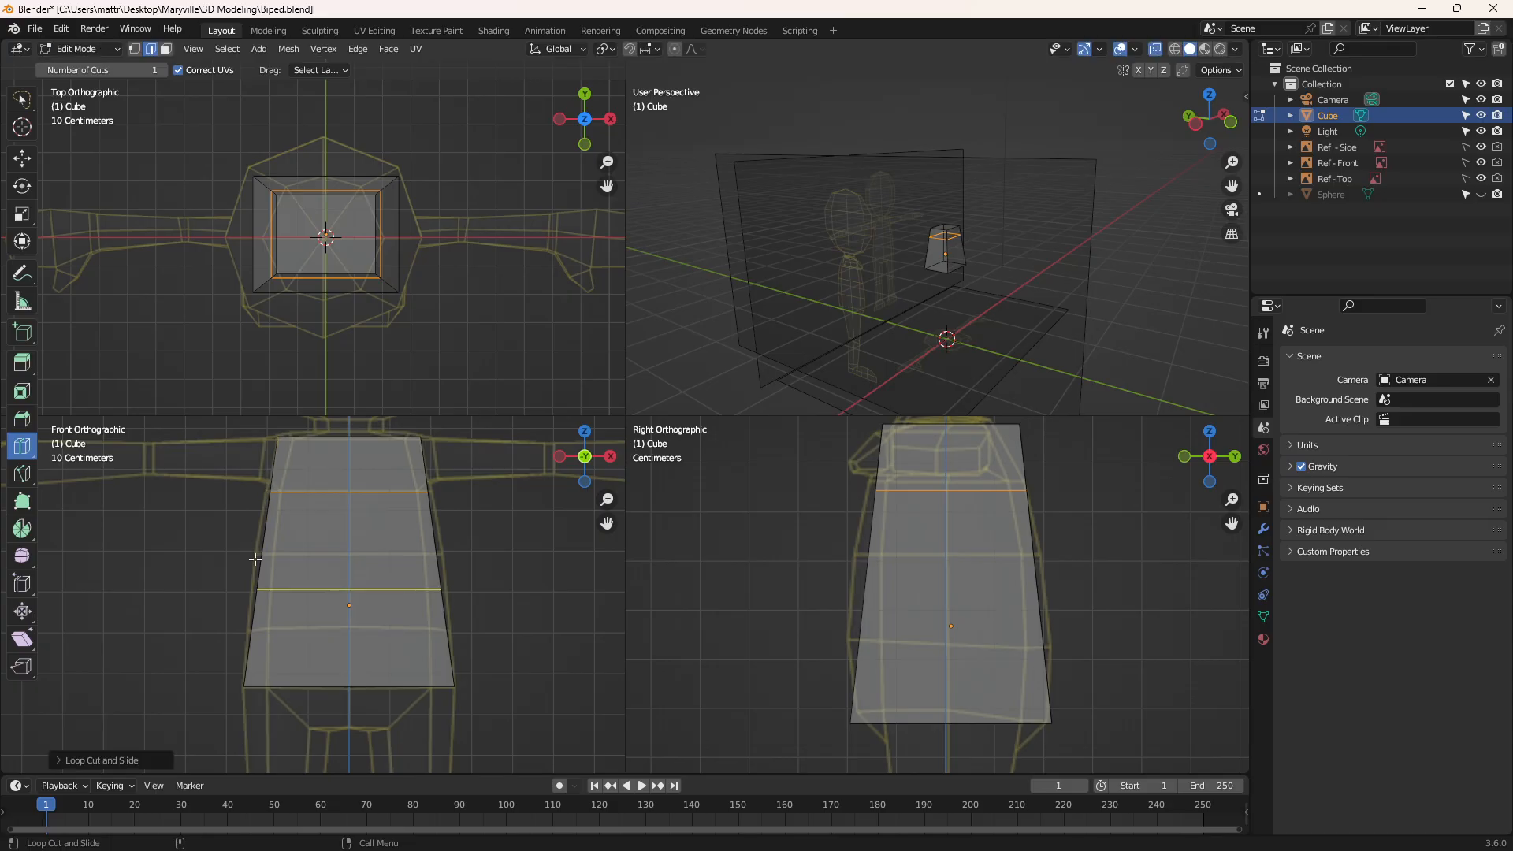
{"action": "left_click_drag", "start_coordinate": [255, 561], "coordinate": [257, 552]}
{"action": "left_click_drag", "start_coordinate": [252, 628], "coordinate": [233, 679]}
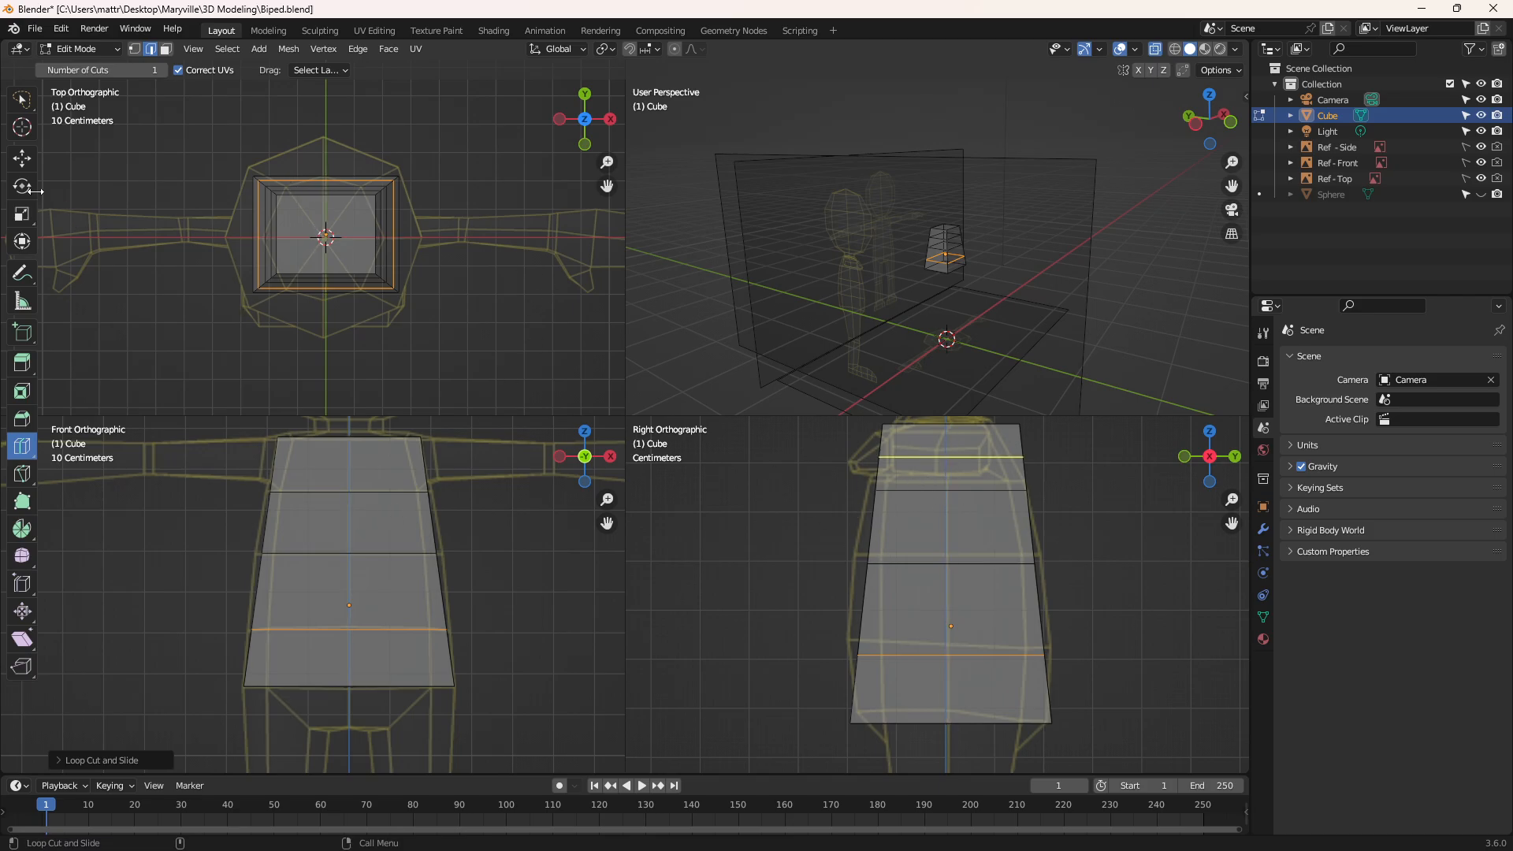
In vertex selection mode, select the uppermost loop cut below the shoulders and scale it outward slightly toward the chest outline
{"action": "left_click", "coordinate": [135, 49]}
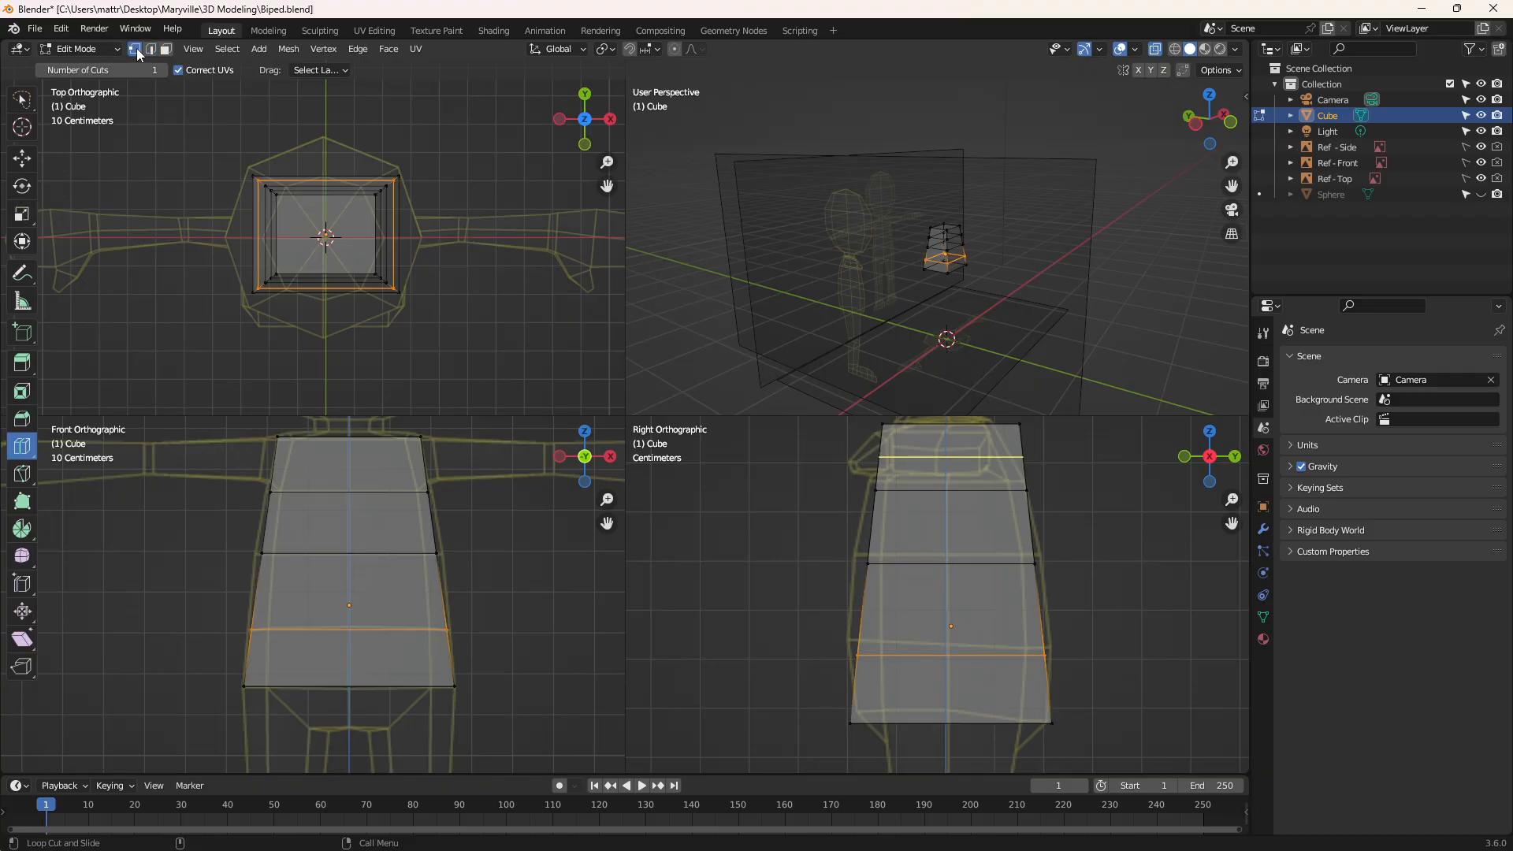
{"action": "left_click_drag", "start_coordinate": [233, 473], "coordinate": [226, 513]}
{"action": "key", "text": "ctrl+z"}
{"action": "left_click", "coordinate": [34, 160]}
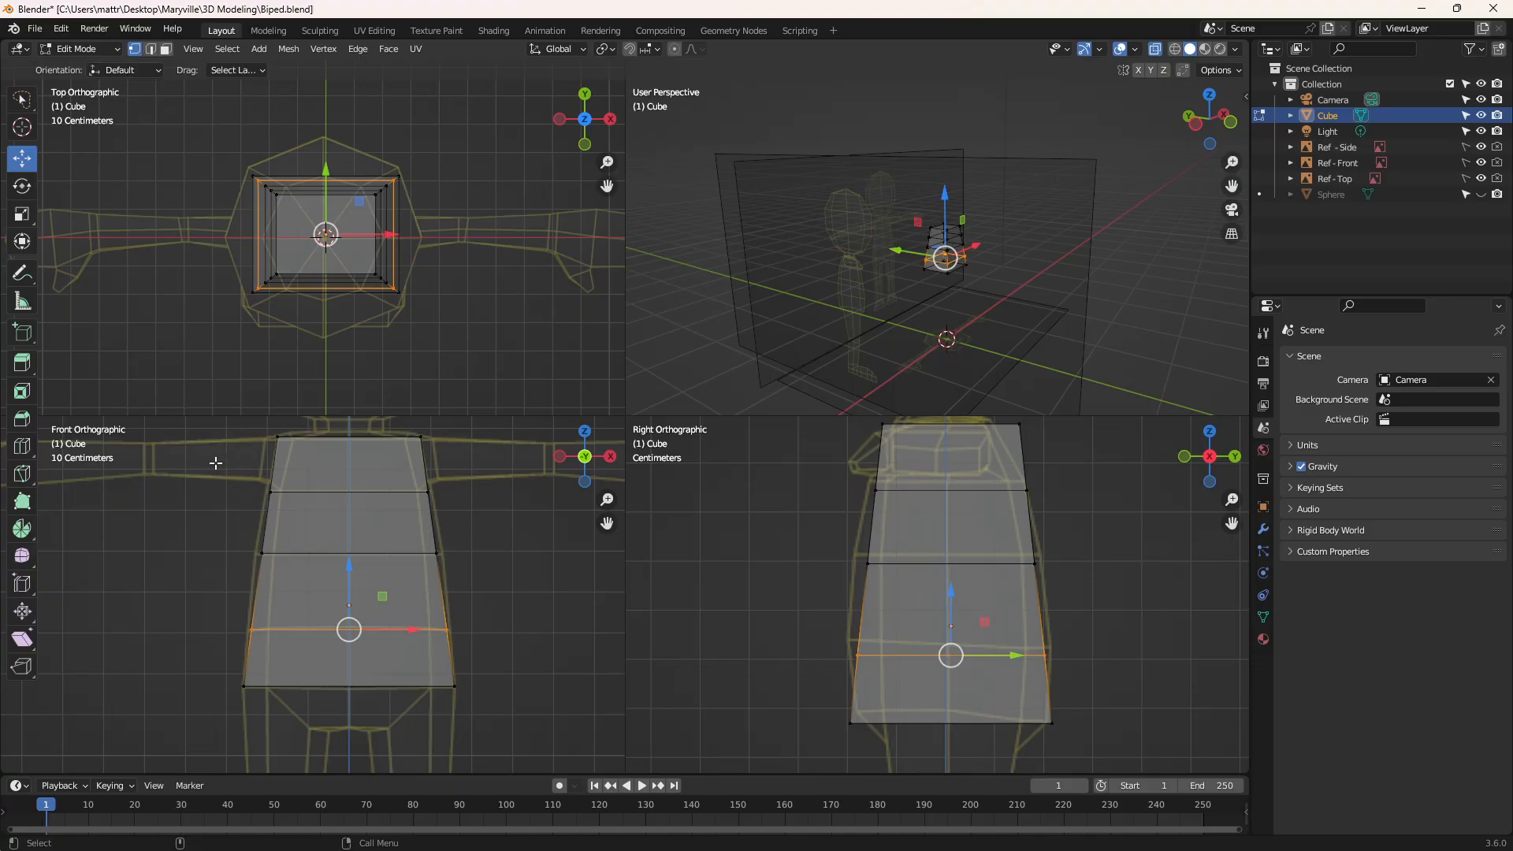
{"action": "mouse_move", "coordinate": [216, 463]}
{"action": "left_mouse_down"}
{"action": "mouse_move", "coordinate": [240, 532]}
{"action": "mouse_move", "coordinate": [485, 516]}
{"action": "mouse_move", "coordinate": [480, 477]}
{"action": "left_mouse_up"}
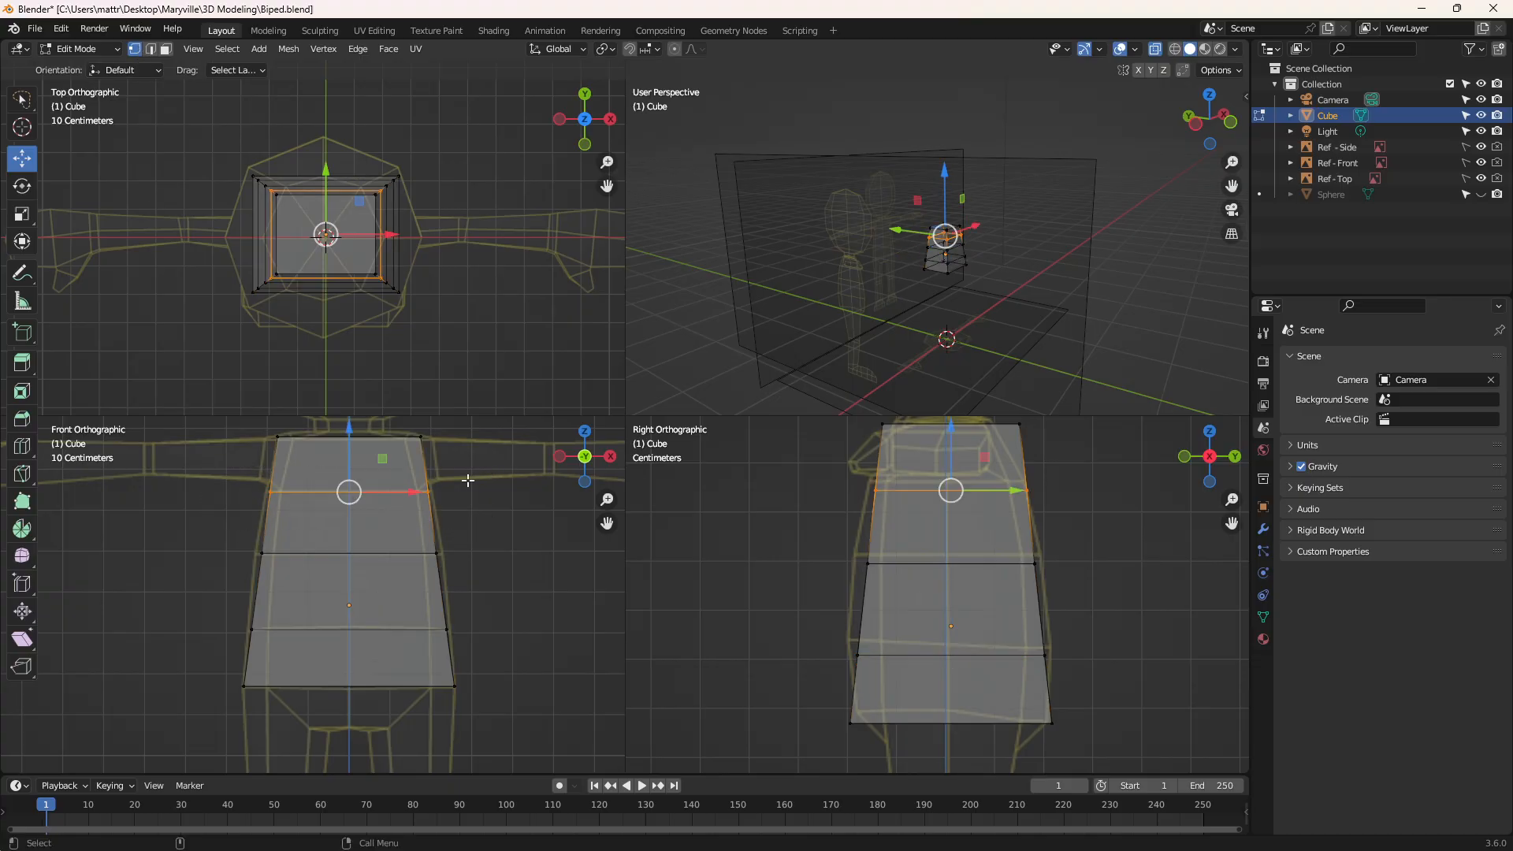
{"action": "left_click", "coordinate": [21, 213]}
{"action": "left_click_drag", "start_coordinate": [344, 213], "coordinate": [355, 211]}
Scale the middle loop and the lowest loop cut of the torso outward slightly toward the reference outline
{"action": "mouse_move", "coordinate": [215, 534]}
{"action": "left_mouse_down"}
{"action": "mouse_move", "coordinate": [301, 601]}
{"action": "mouse_move", "coordinate": [505, 556]}
{"action": "mouse_move", "coordinate": [499, 541]}
{"action": "left_mouse_up"}
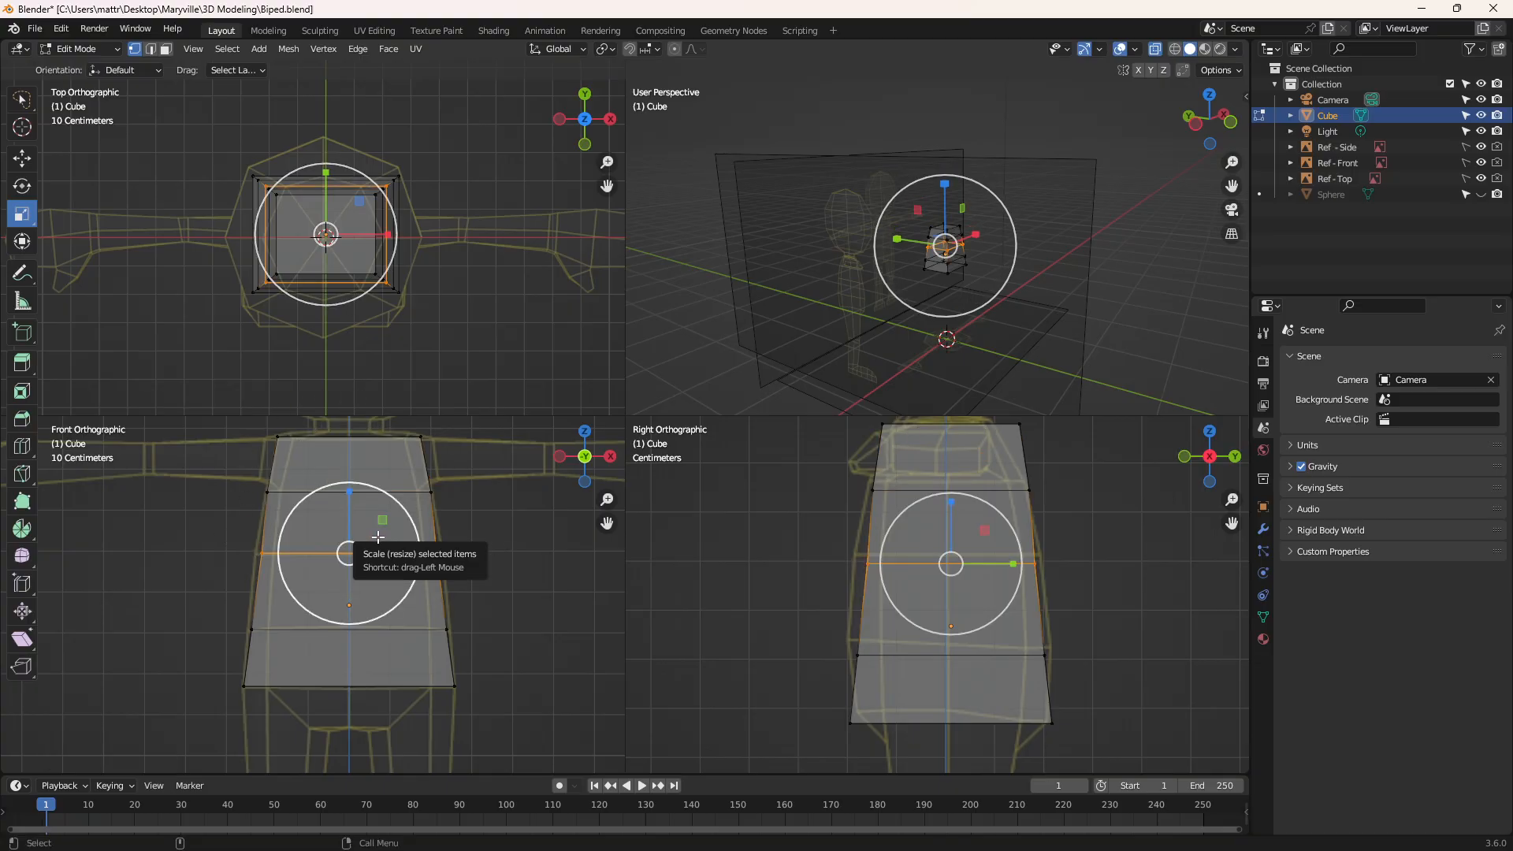
{"action": "left_click_drag", "start_coordinate": [378, 536], "coordinate": [379, 534]}
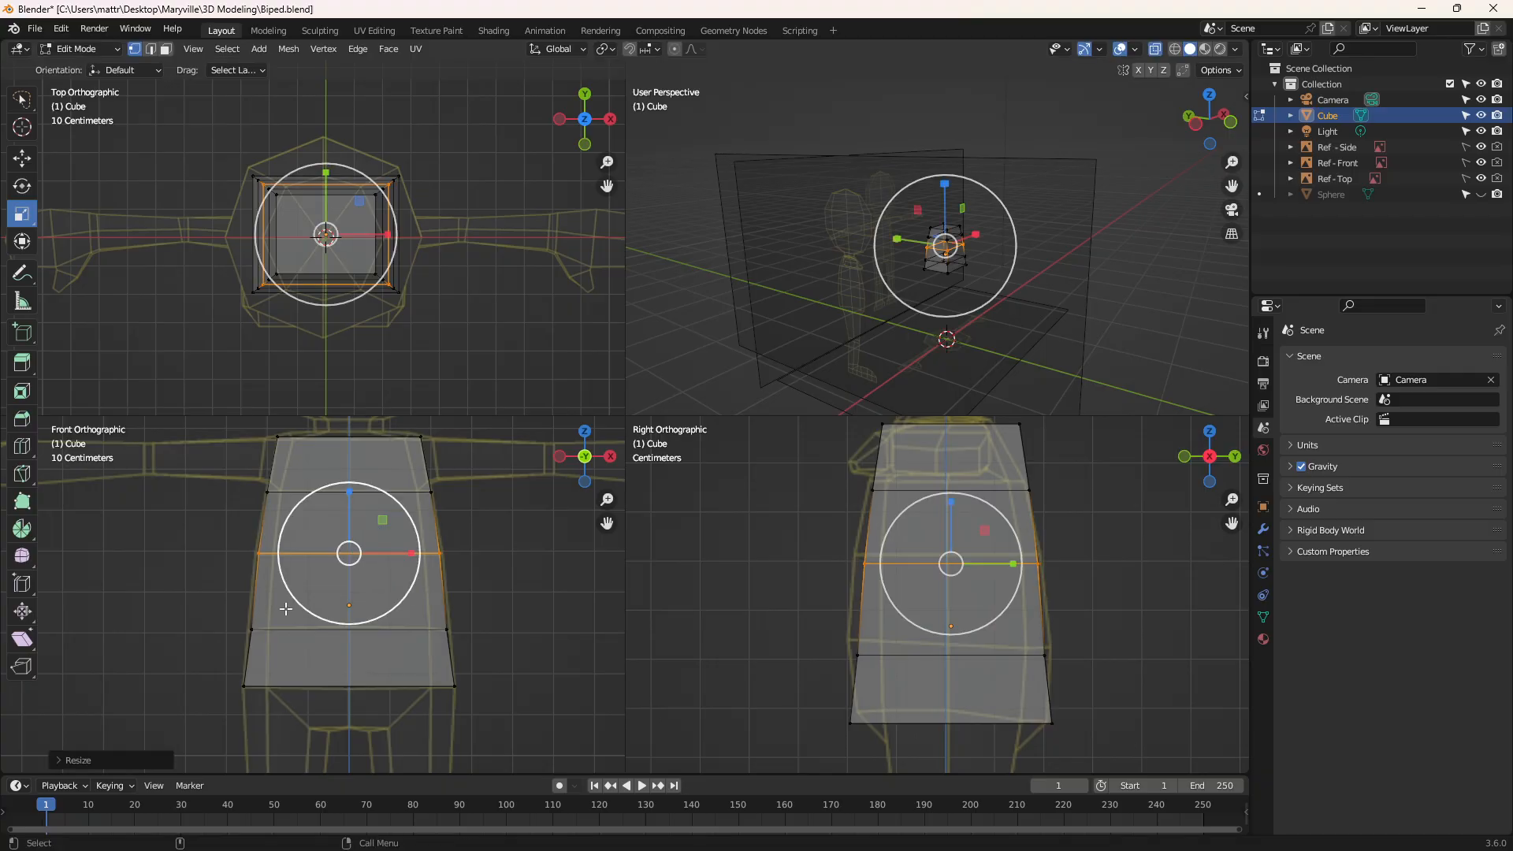
{"action": "mouse_move", "coordinate": [217, 608]}
{"action": "left_mouse_down"}
{"action": "mouse_move", "coordinate": [220, 637]}
{"action": "mouse_move", "coordinate": [479, 622]}
{"action": "left_mouse_up"}
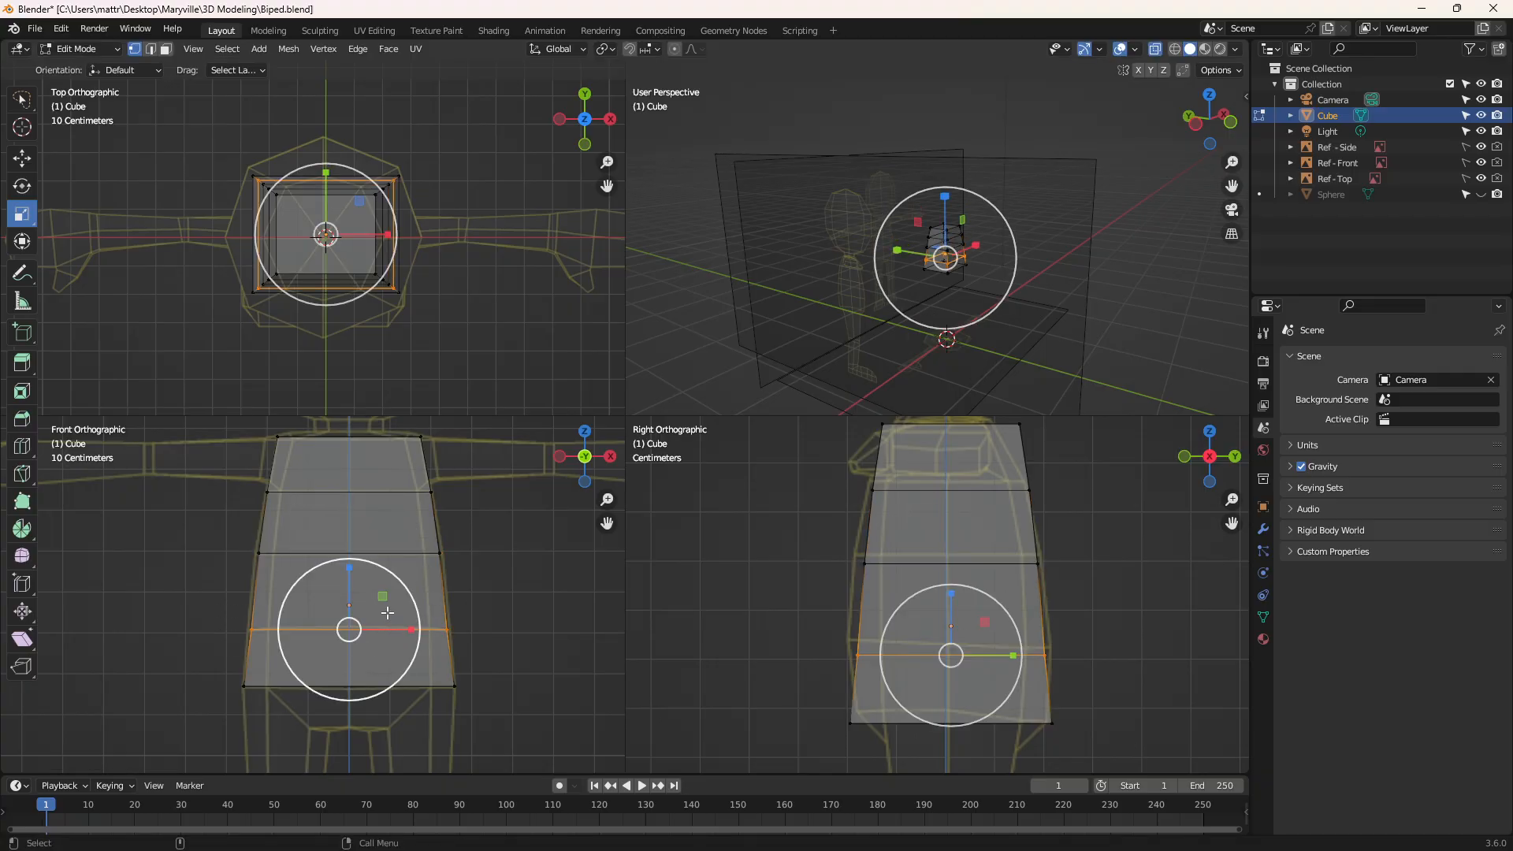
{"action": "key", "text": "s"}
{"action": "left_click", "coordinate": [390, 610]}
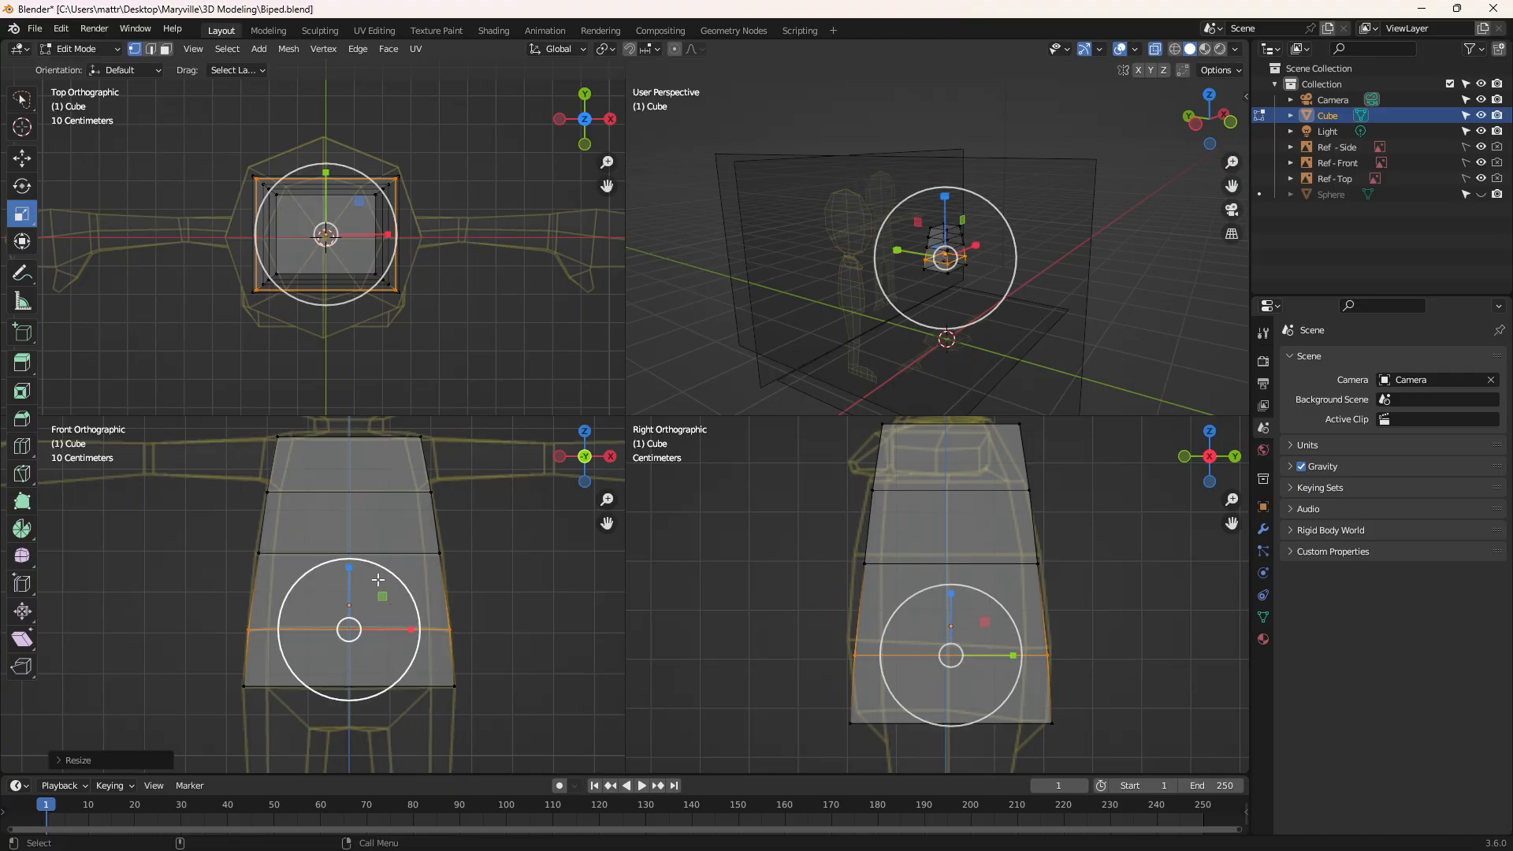
Reselect the middle loop of the torso and scale it further outward to fit the front and side references
{"action": "mouse_move", "coordinate": [234, 534]}
{"action": "left_mouse_down"}
{"action": "mouse_move", "coordinate": [425, 607]}
{"action": "mouse_move", "coordinate": [473, 528]}
{"action": "left_mouse_up"}
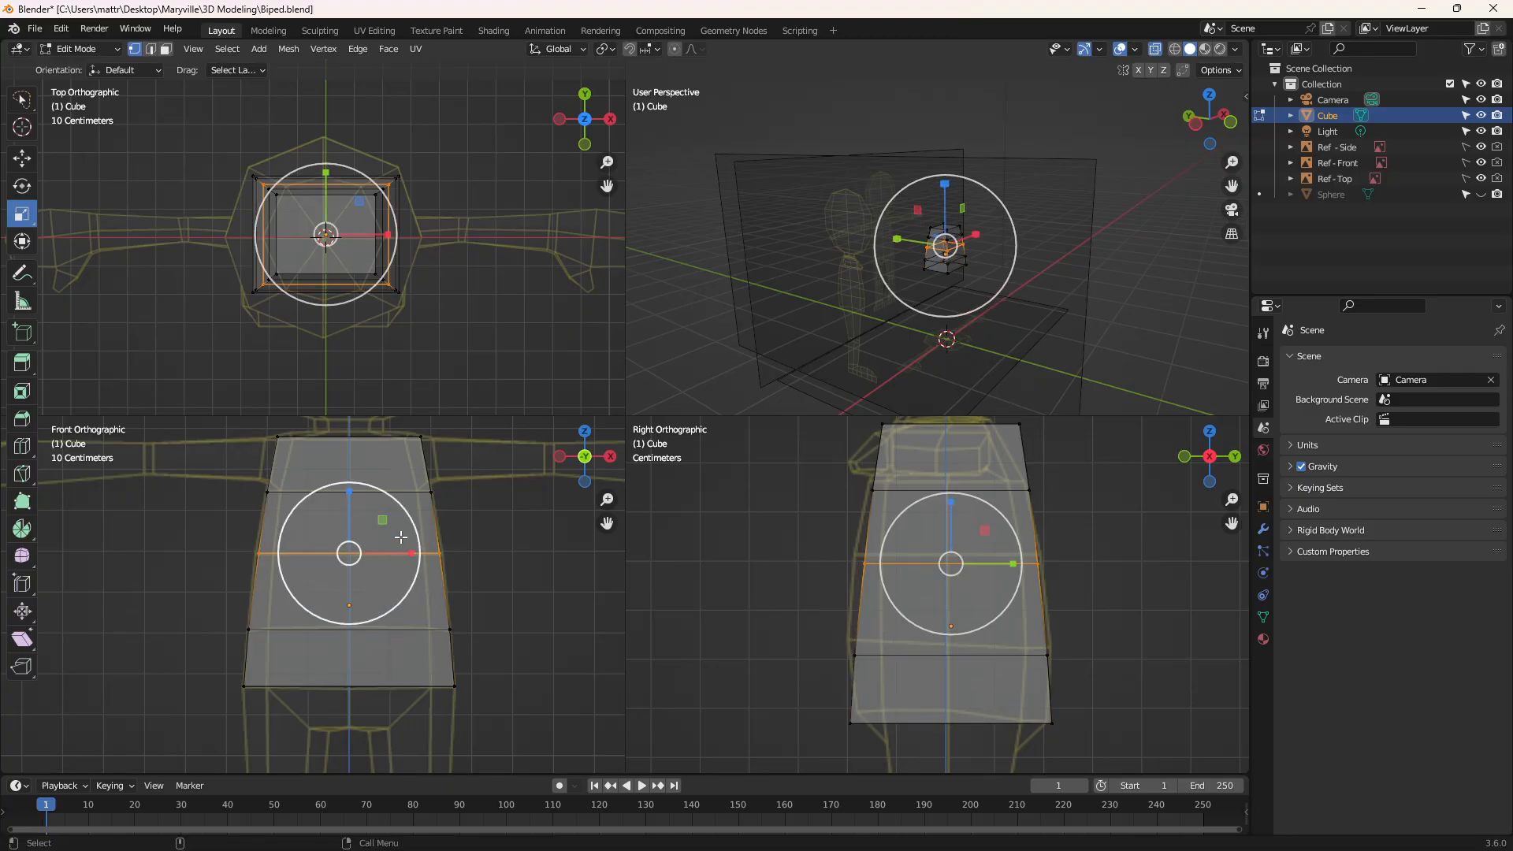
{"action": "key", "text": "s"}
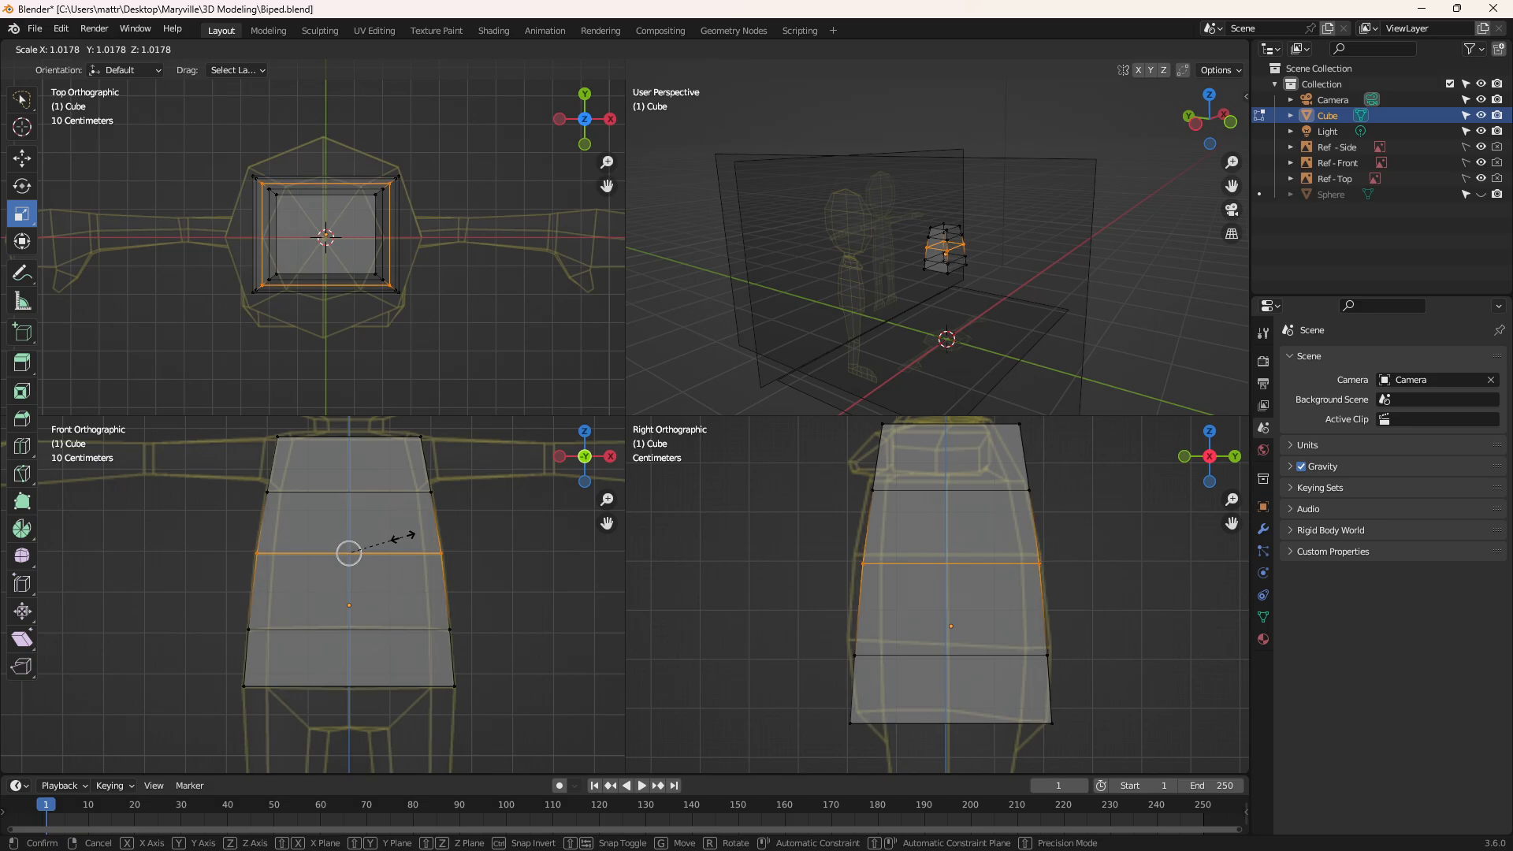
{"action": "left_click", "coordinate": [406, 536]}
{"action": "key", "text": "s"}
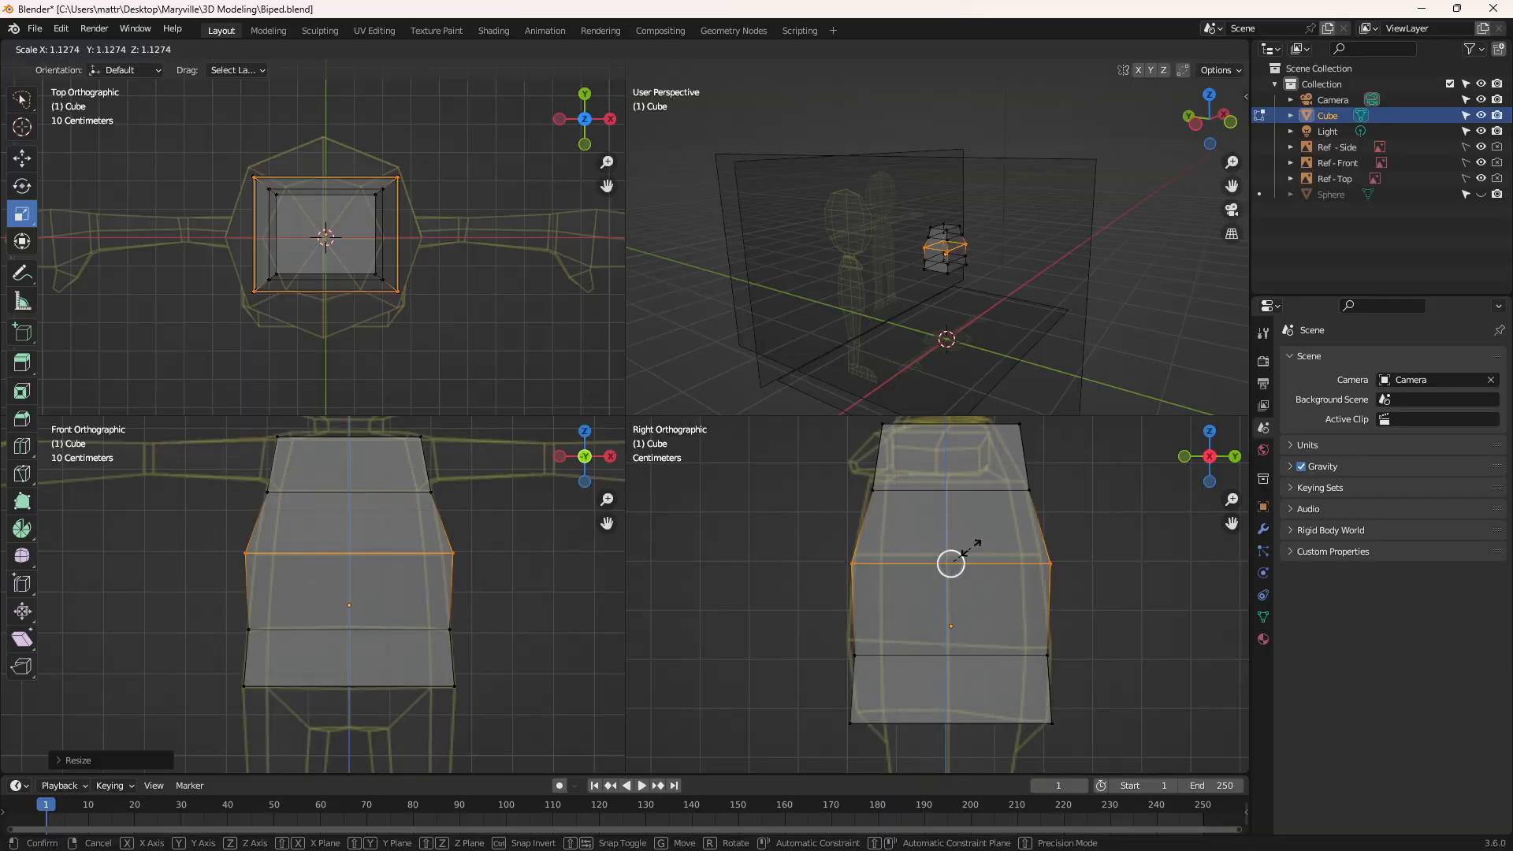
{"action": "left_click", "coordinate": [968, 545]}
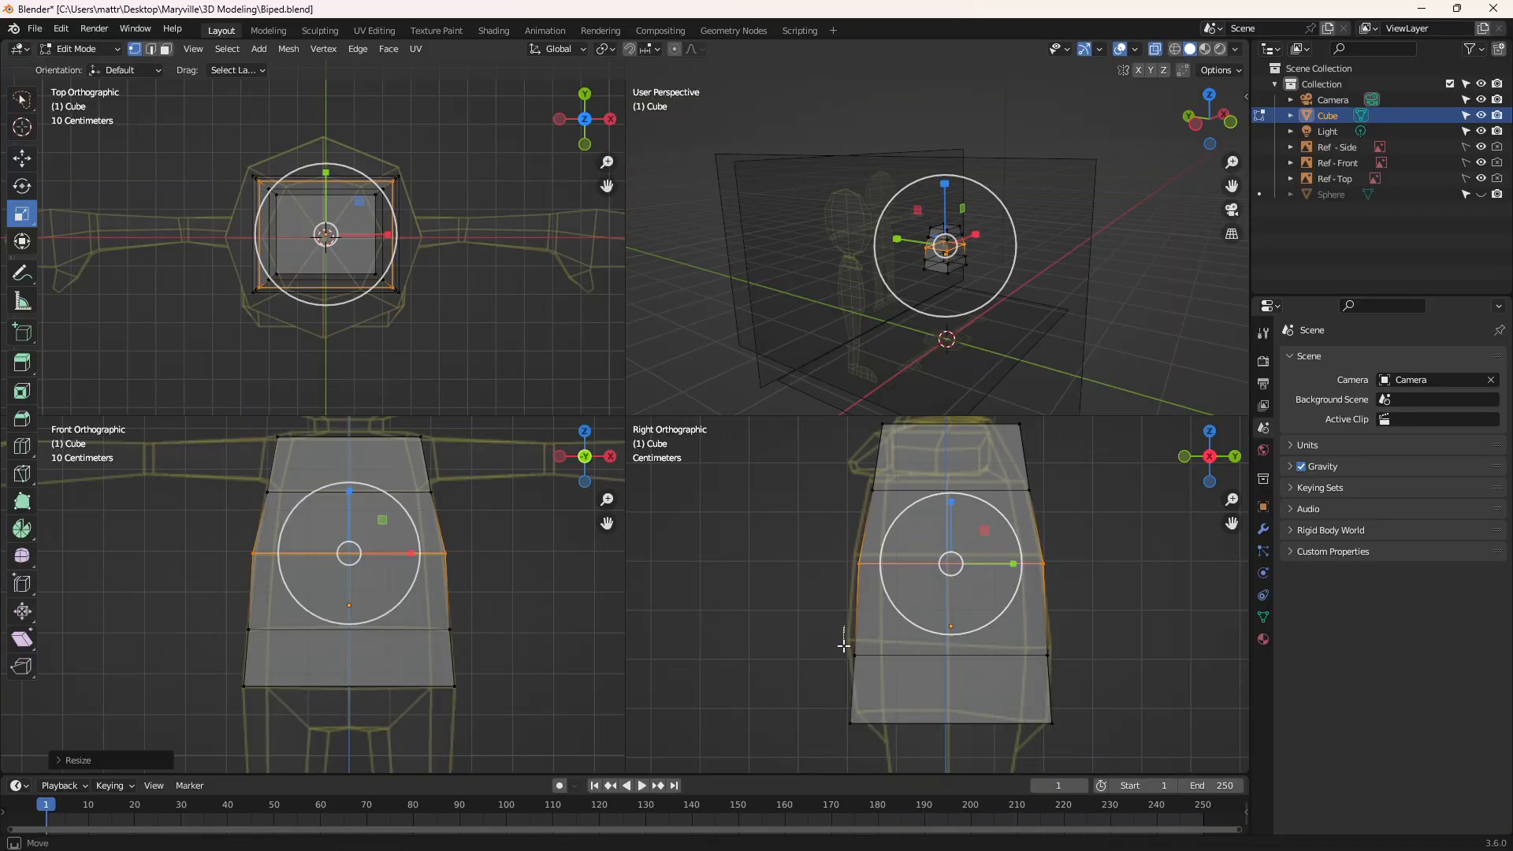
Select the lowest, uppermost and middle loop cuts of the torso in turn and scale each slightly outward to fit the side reference
{"action": "mouse_move", "coordinate": [844, 635]}
{"action": "left_mouse_down"}
{"action": "mouse_move", "coordinate": [1117, 642]}
{"action": "mouse_move", "coordinate": [986, 643]}
{"action": "mouse_move", "coordinate": [999, 643]}
{"action": "left_mouse_up"}
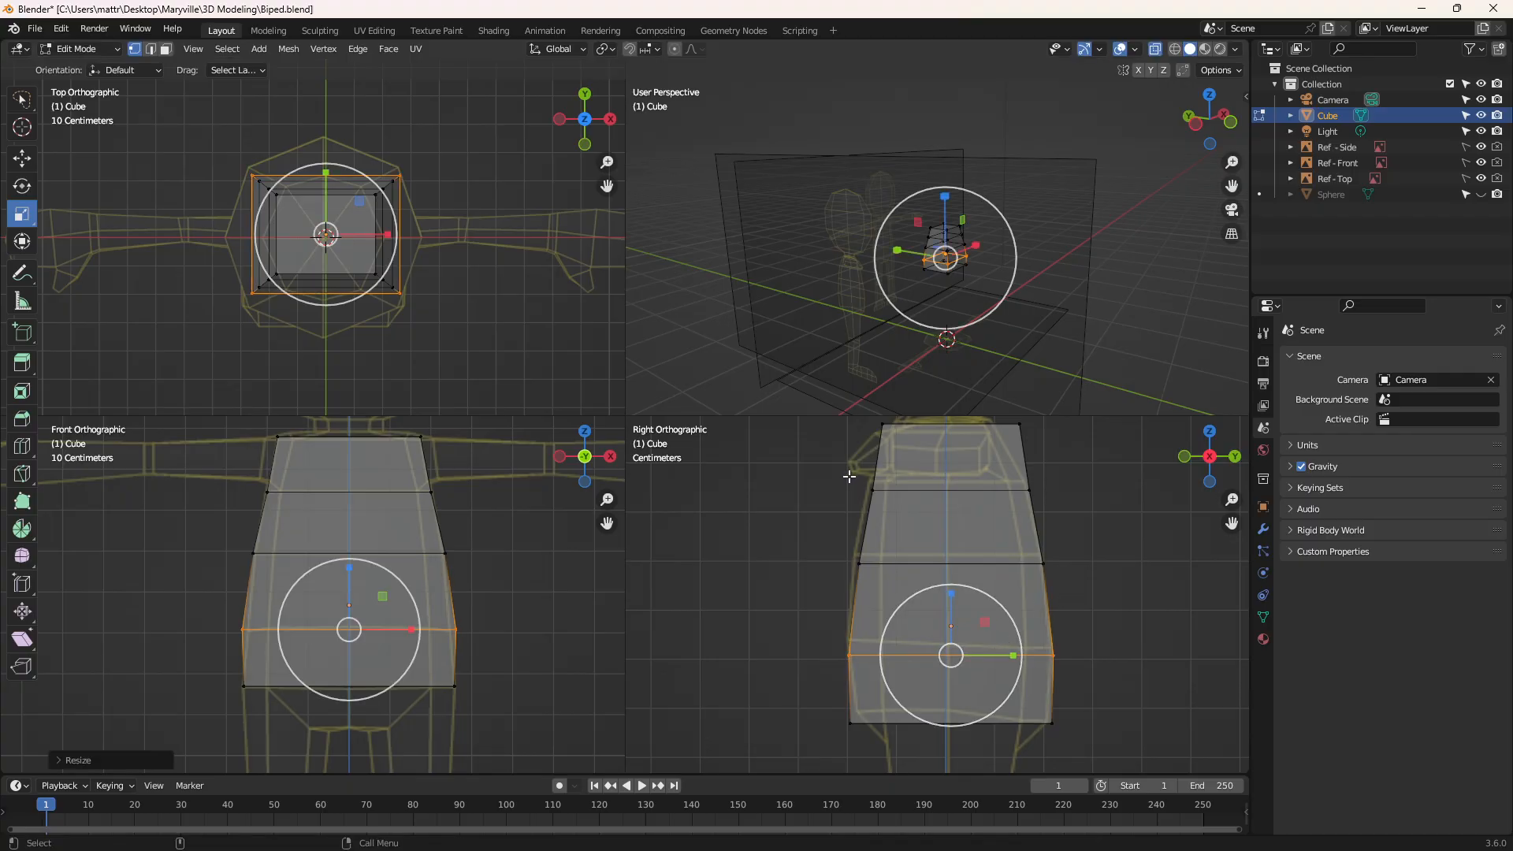
{"action": "mouse_move", "coordinate": [849, 479]}
{"action": "left_mouse_down"}
{"action": "mouse_move", "coordinate": [938, 514]}
{"action": "mouse_move", "coordinate": [1075, 464]}
{"action": "mouse_move", "coordinate": [1016, 489]}
{"action": "left_mouse_up"}
{"action": "mouse_move", "coordinate": [829, 559]}
{"action": "left_mouse_down"}
{"action": "mouse_move", "coordinate": [922, 587]}
{"action": "mouse_move", "coordinate": [1078, 540]}
{"action": "mouse_move", "coordinate": [1017, 567]}
{"action": "left_mouse_up"}
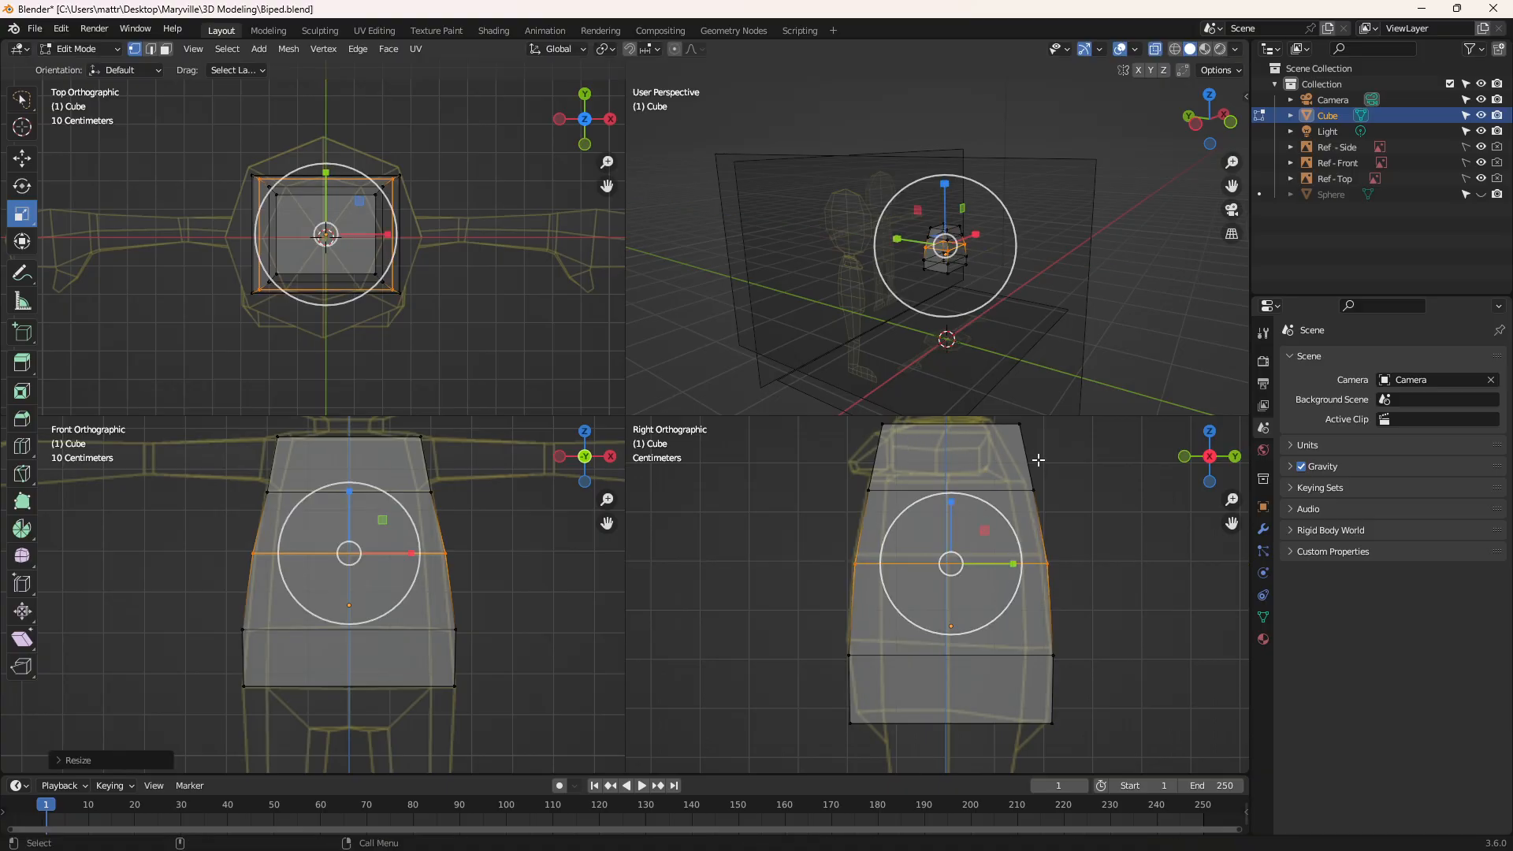
Select the torso's top vertices and scale them inward along Y to the side reference, plus slightly inward along X to the front reference
{"action": "middle_click_drag", "start_coordinate": [1034, 475], "coordinate": [1030, 505], "text": "shift"}
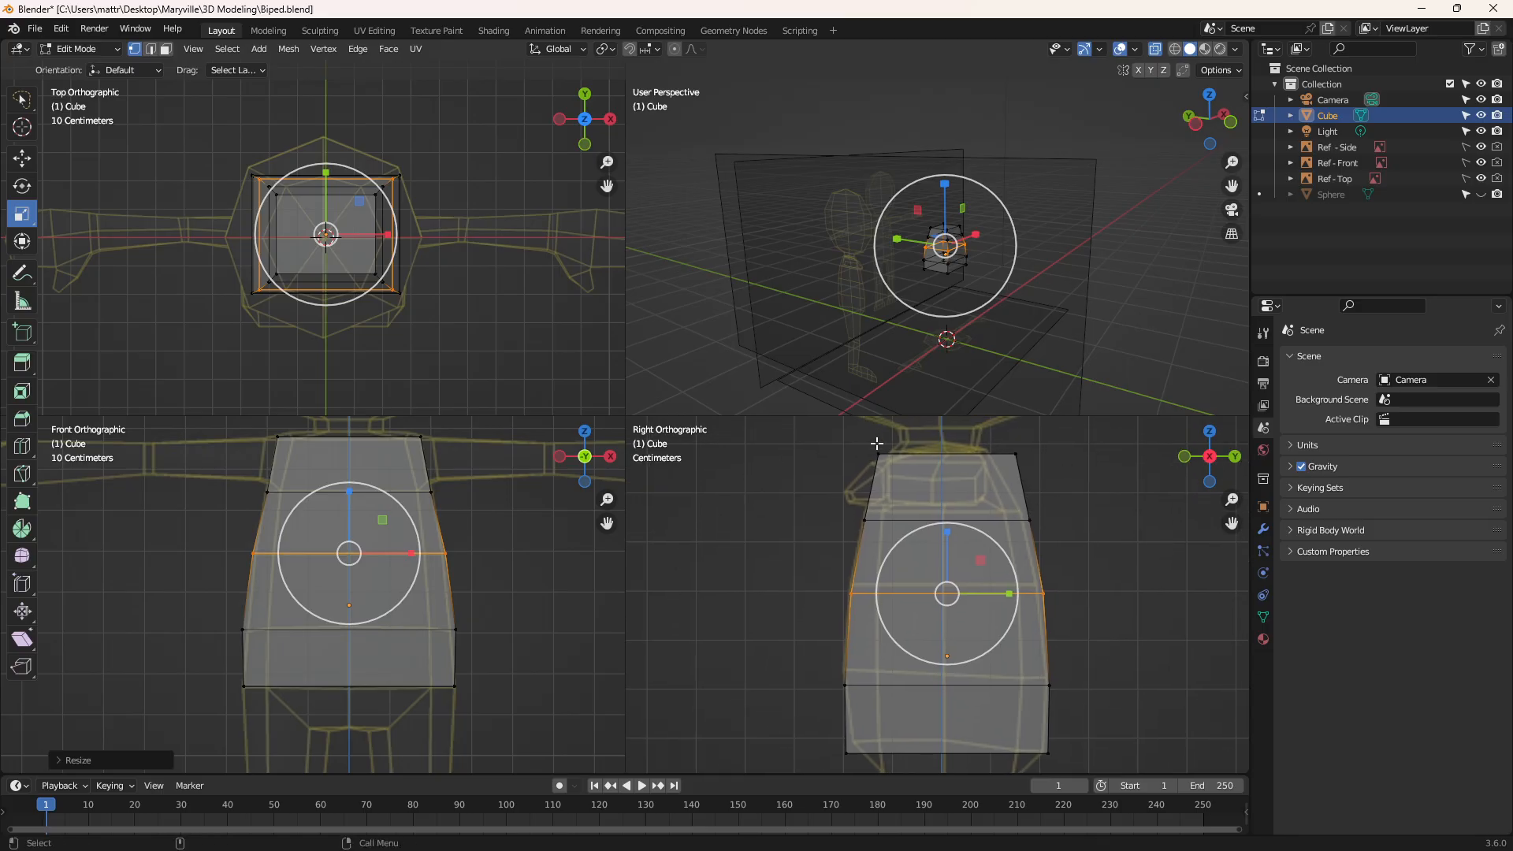
{"action": "left_click", "coordinate": [1060, 439], "text": "alt"}
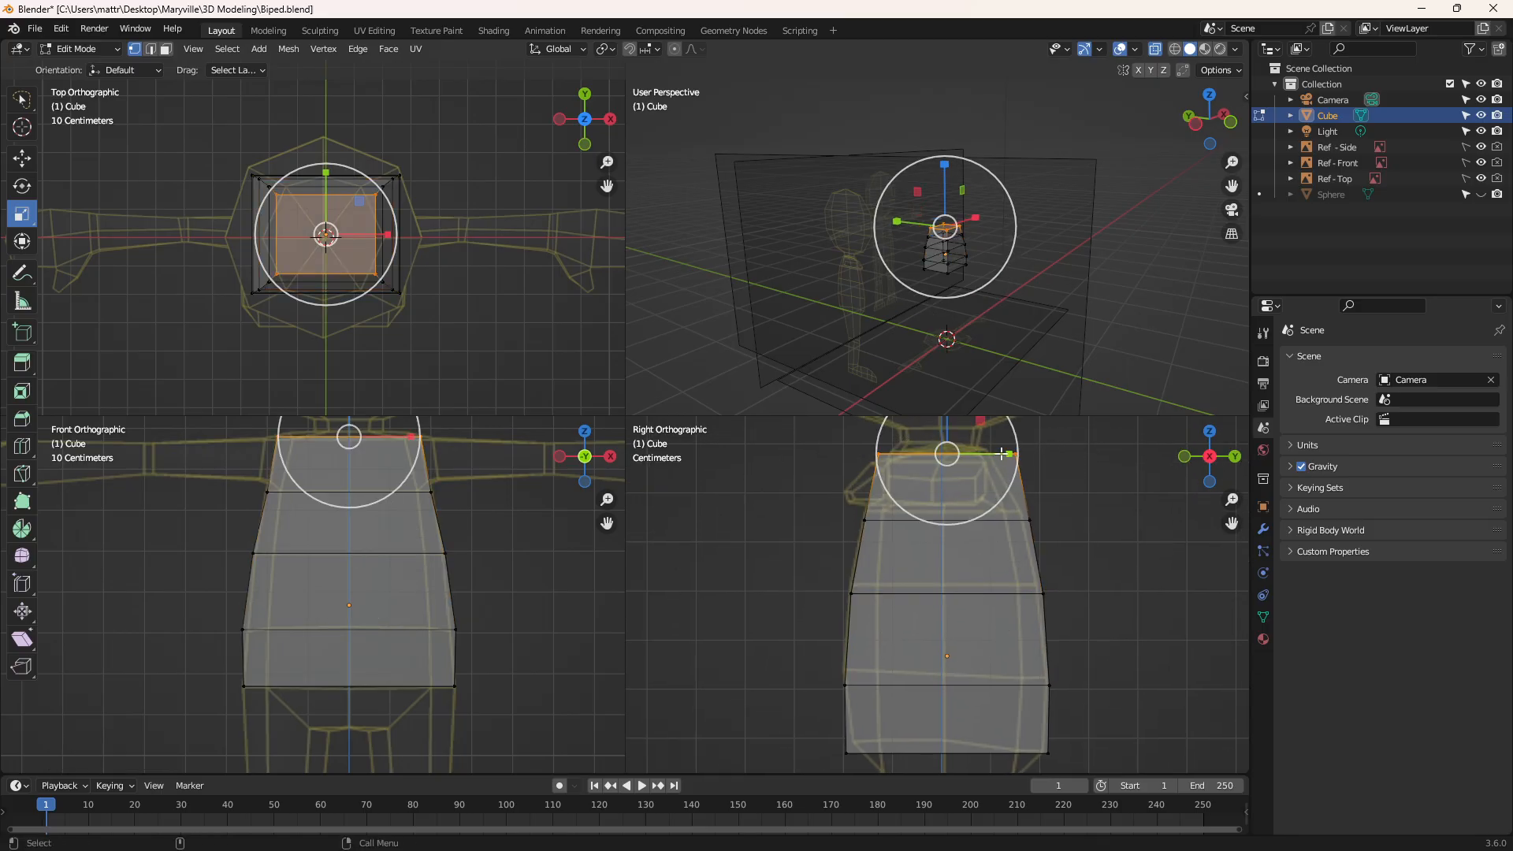
{"action": "key", "text": "s"}
{"action": "key", "text": "y"}
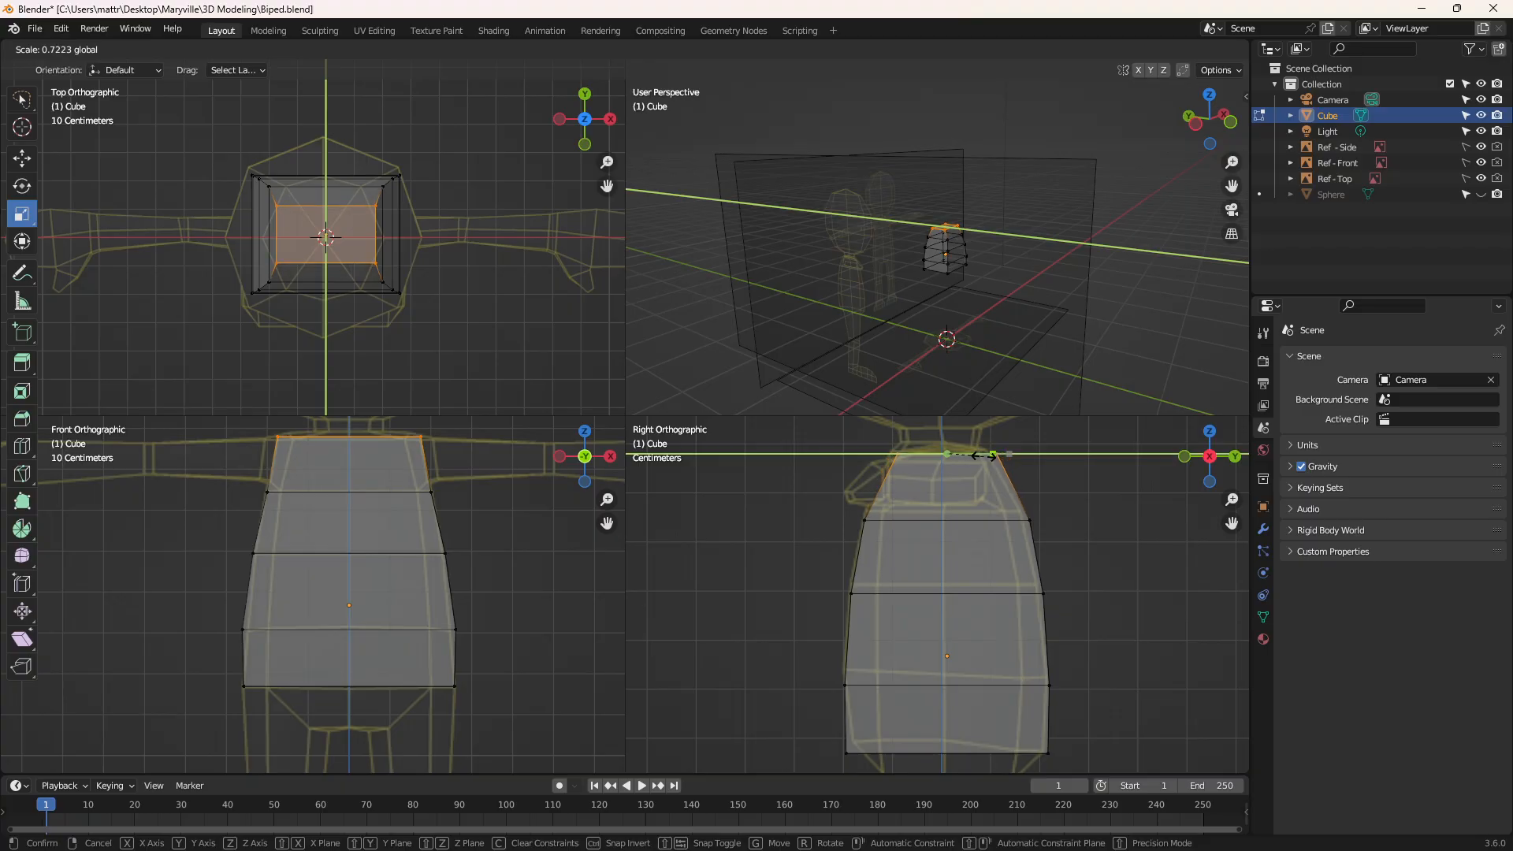
{"action": "left_click", "coordinate": [978, 456]}
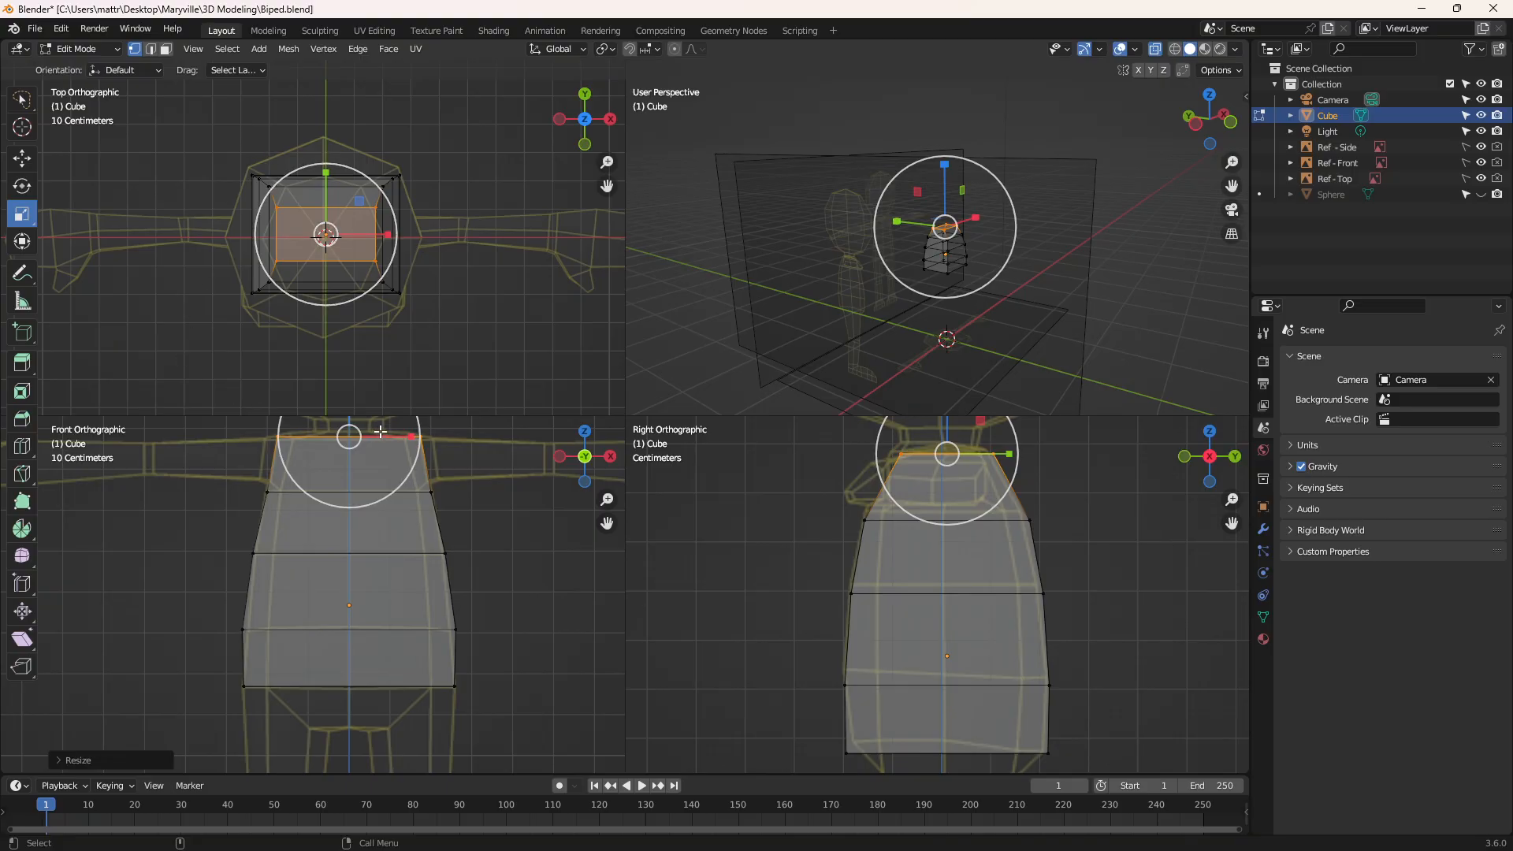
{"action": "key", "text": "s"}
{"action": "key", "text": "x"}
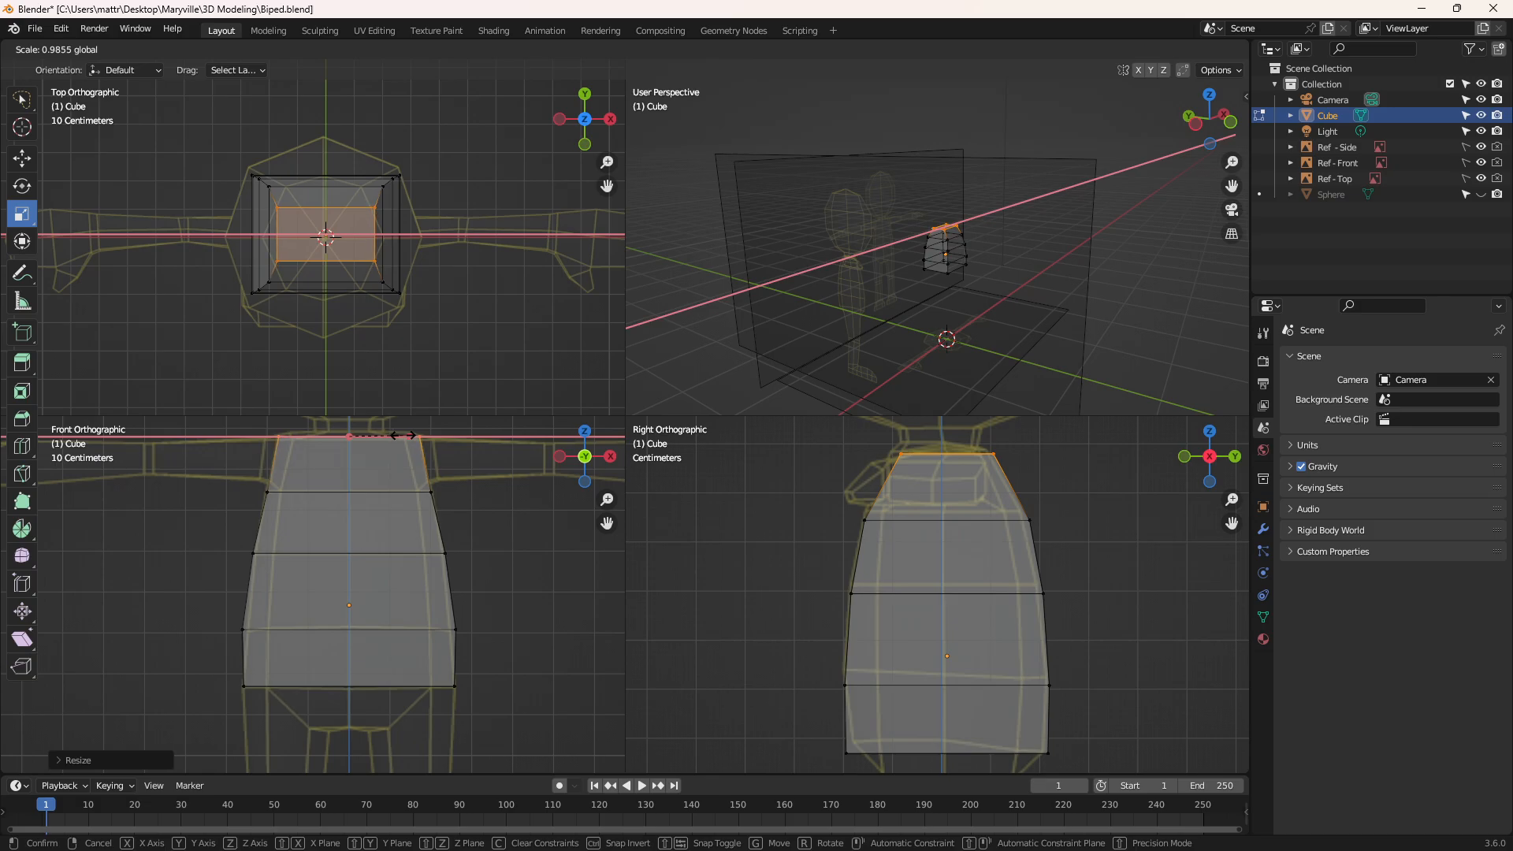
{"action": "left_click", "coordinate": [397, 435]}
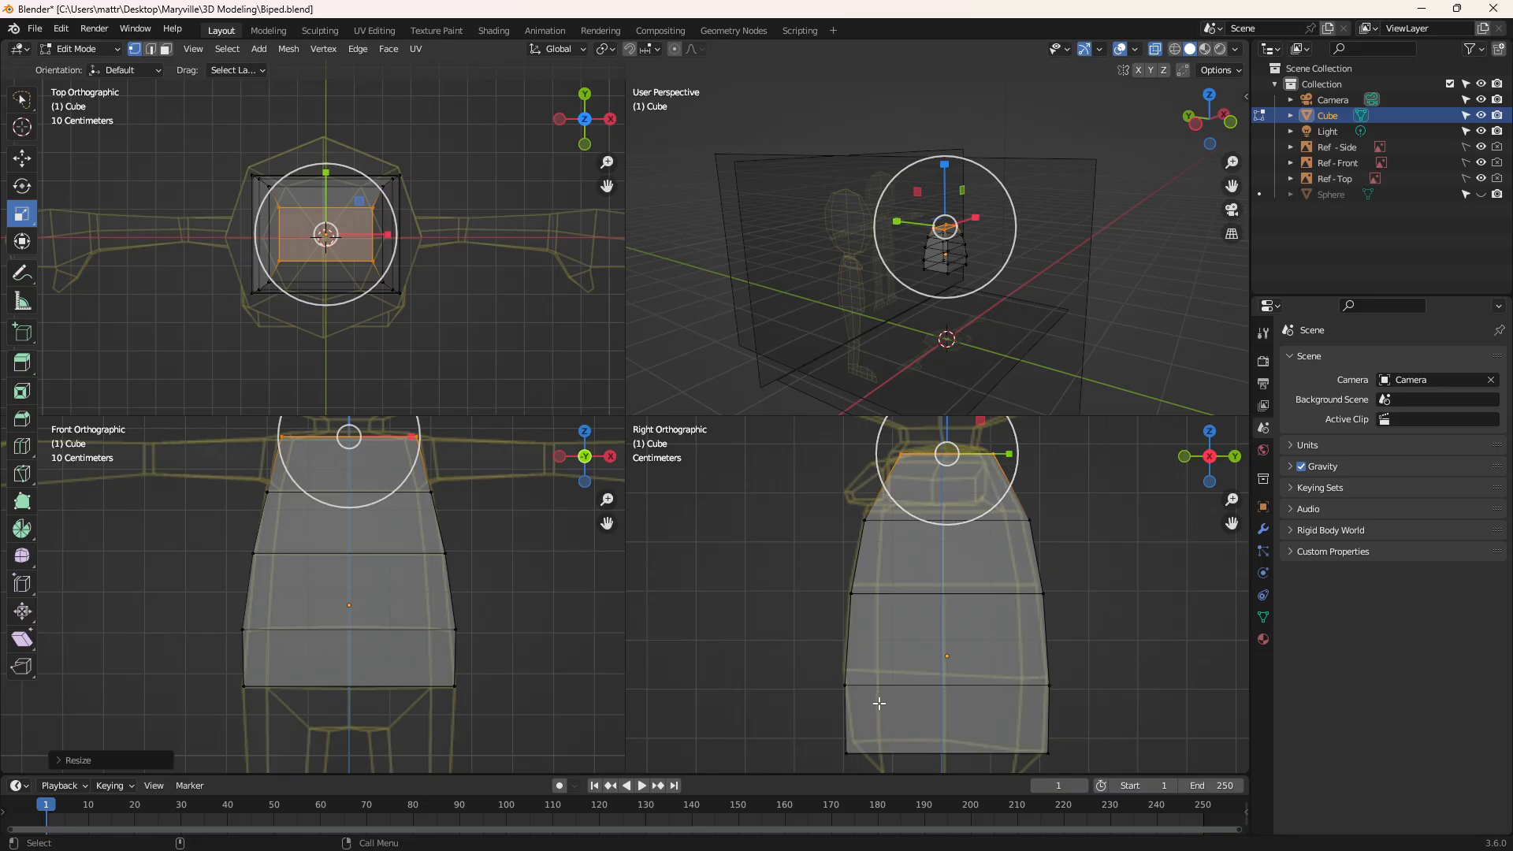
Select the torso's bottom front vertices and move them slightly back along Y and up along Z to follow the side reference's hip line
{"action": "scroll", "coordinate": [921, 717], "scroll_direction": "down", "scroll_amount": 1}
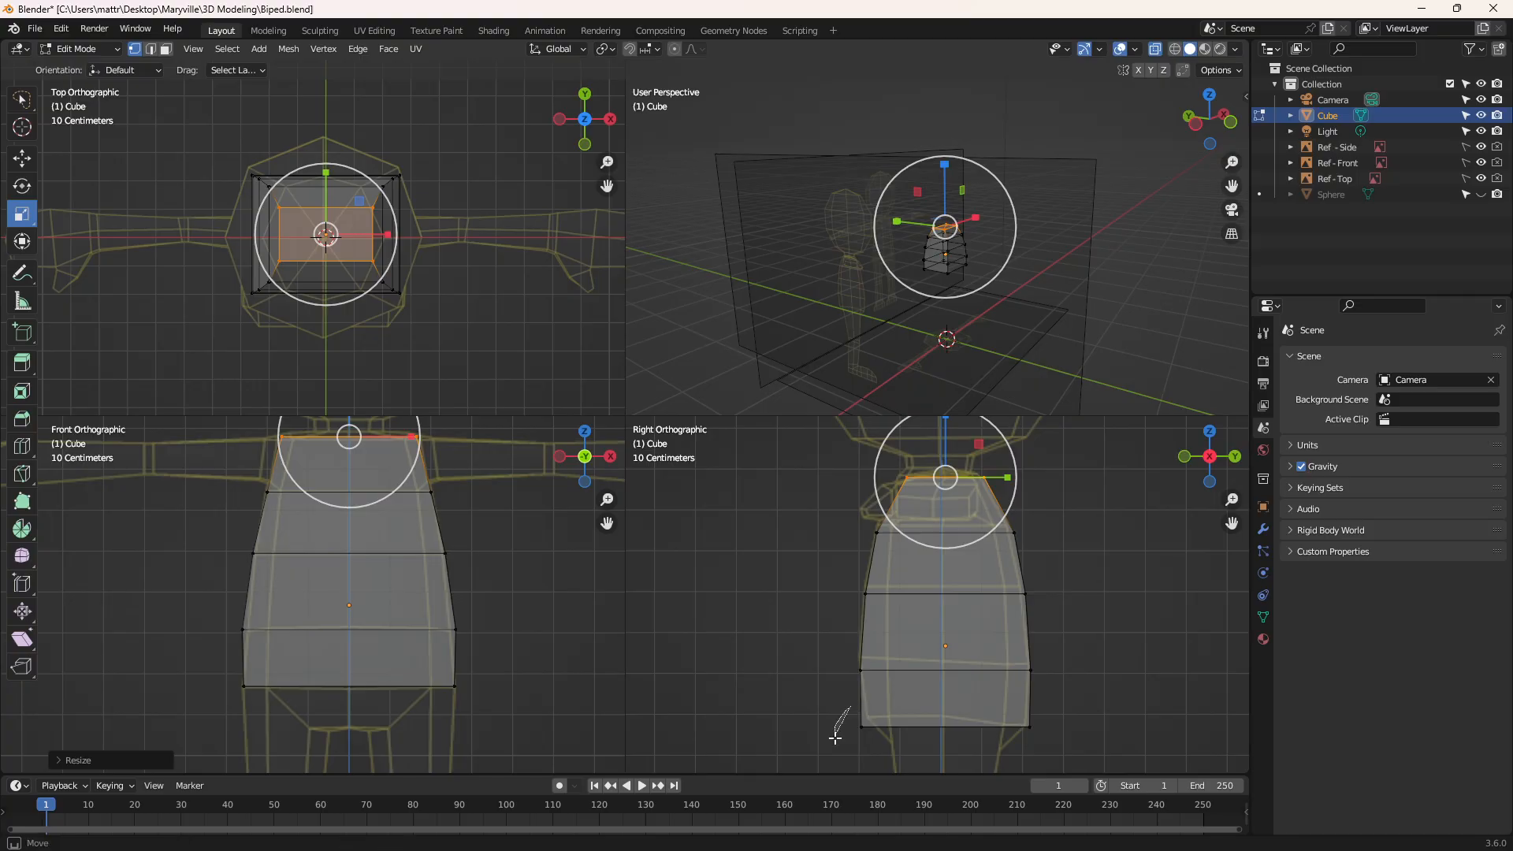
{"action": "left_click_drag", "start_coordinate": [834, 724], "coordinate": [886, 713]}
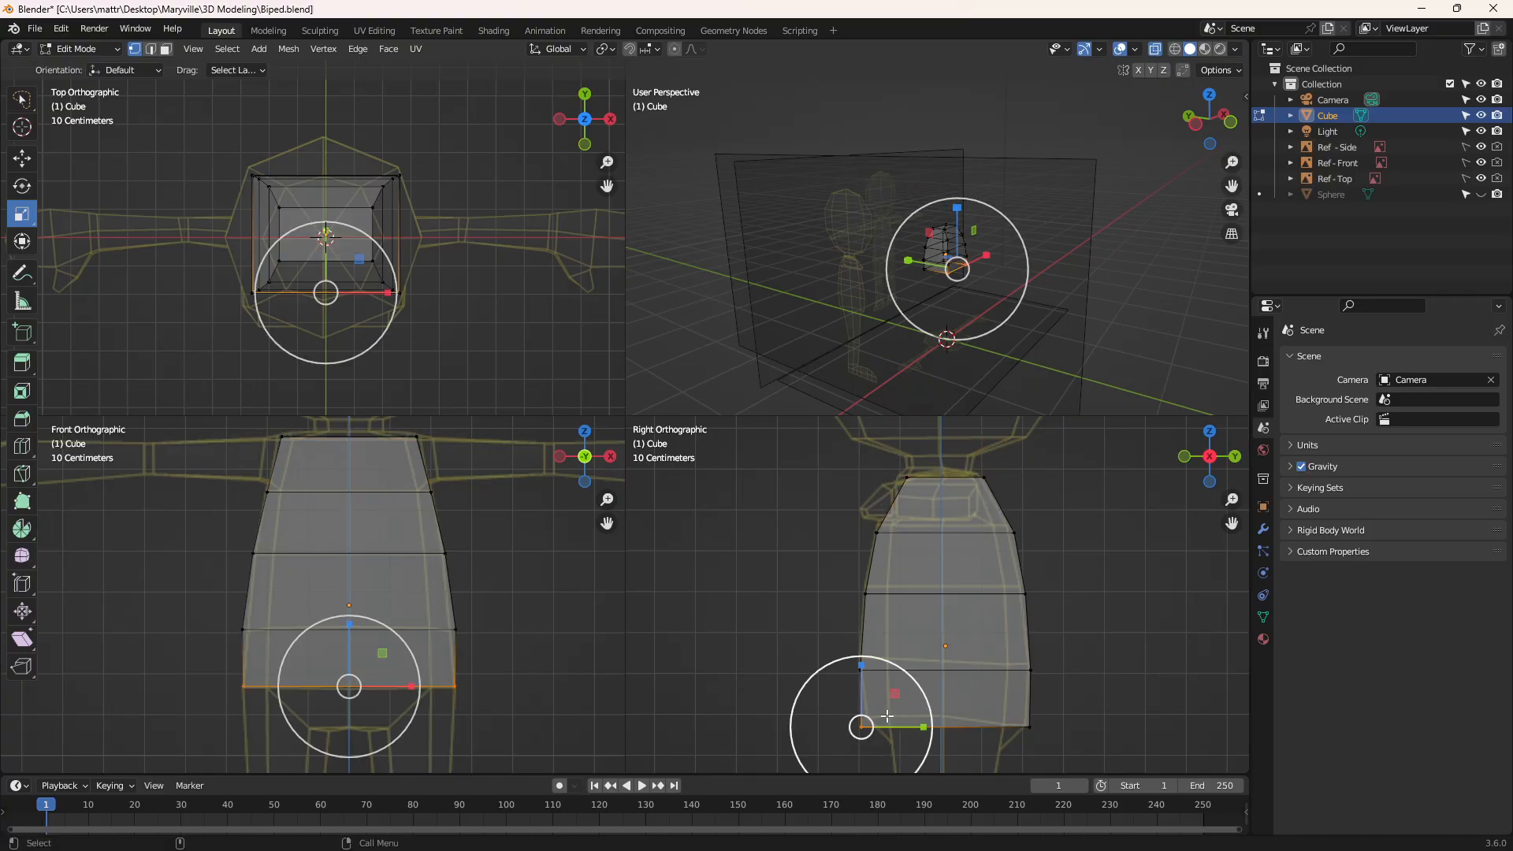
{"action": "left_click", "coordinate": [26, 158]}
{"action": "left_click_drag", "start_coordinate": [907, 727], "coordinate": [910, 727]}
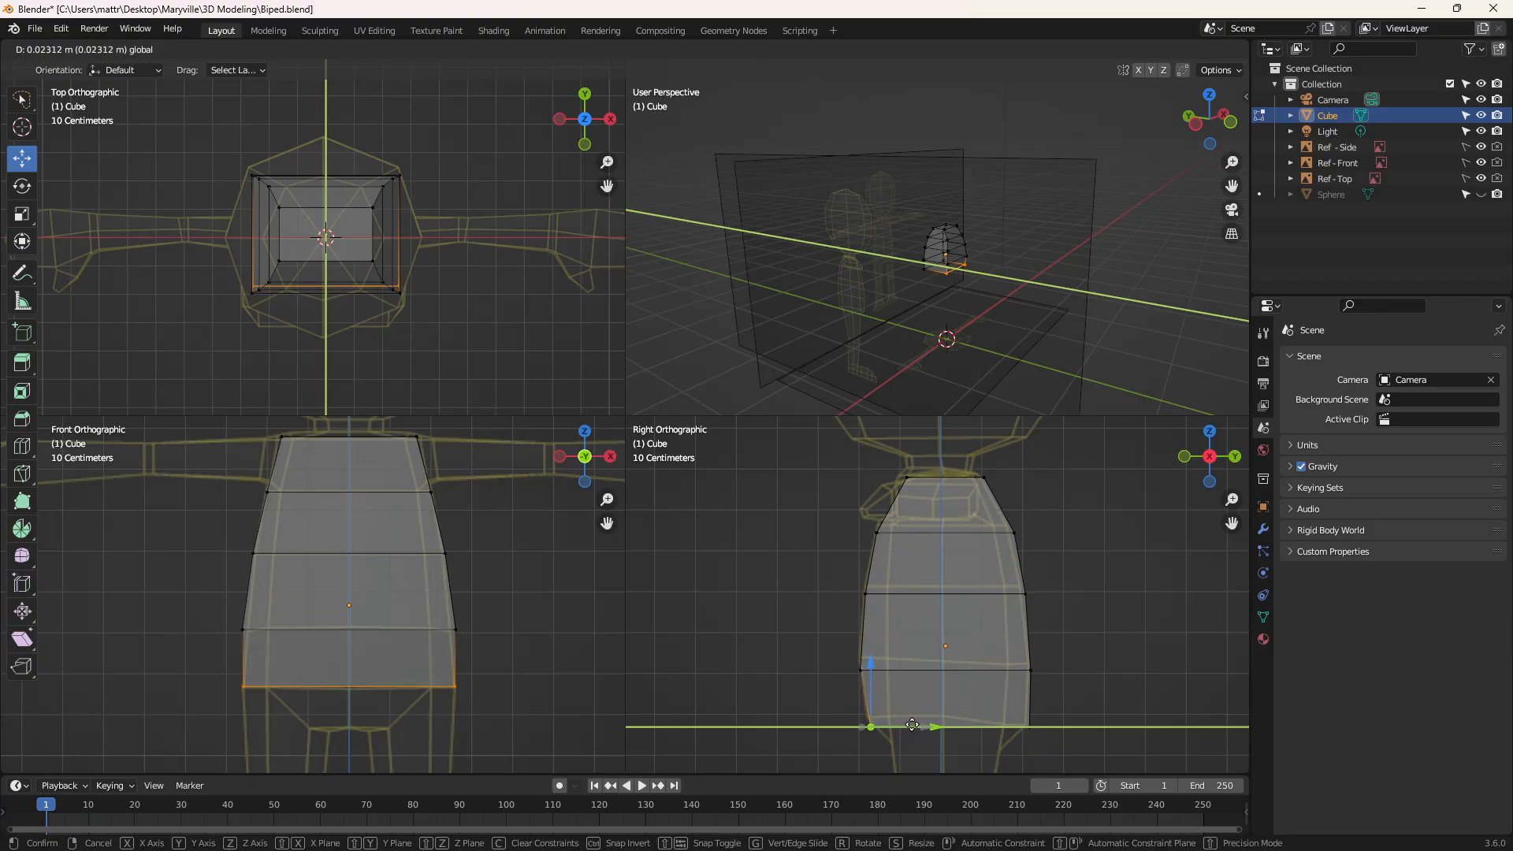
{"action": "left_click_drag", "start_coordinate": [869, 666], "coordinate": [859, 650]}
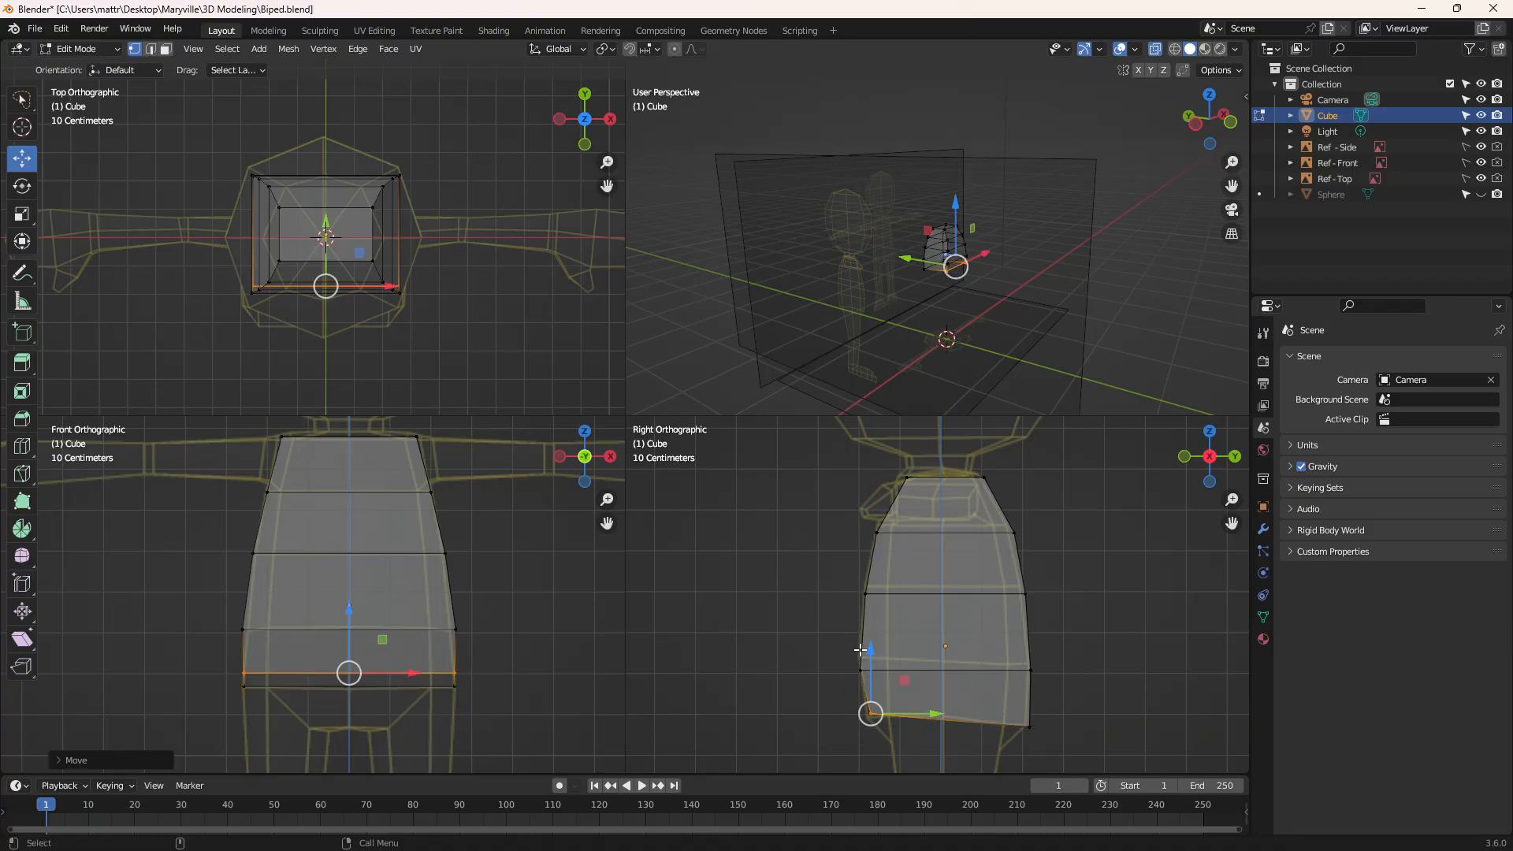
{"action": "left_click_drag", "start_coordinate": [928, 713], "coordinate": [925, 714]}
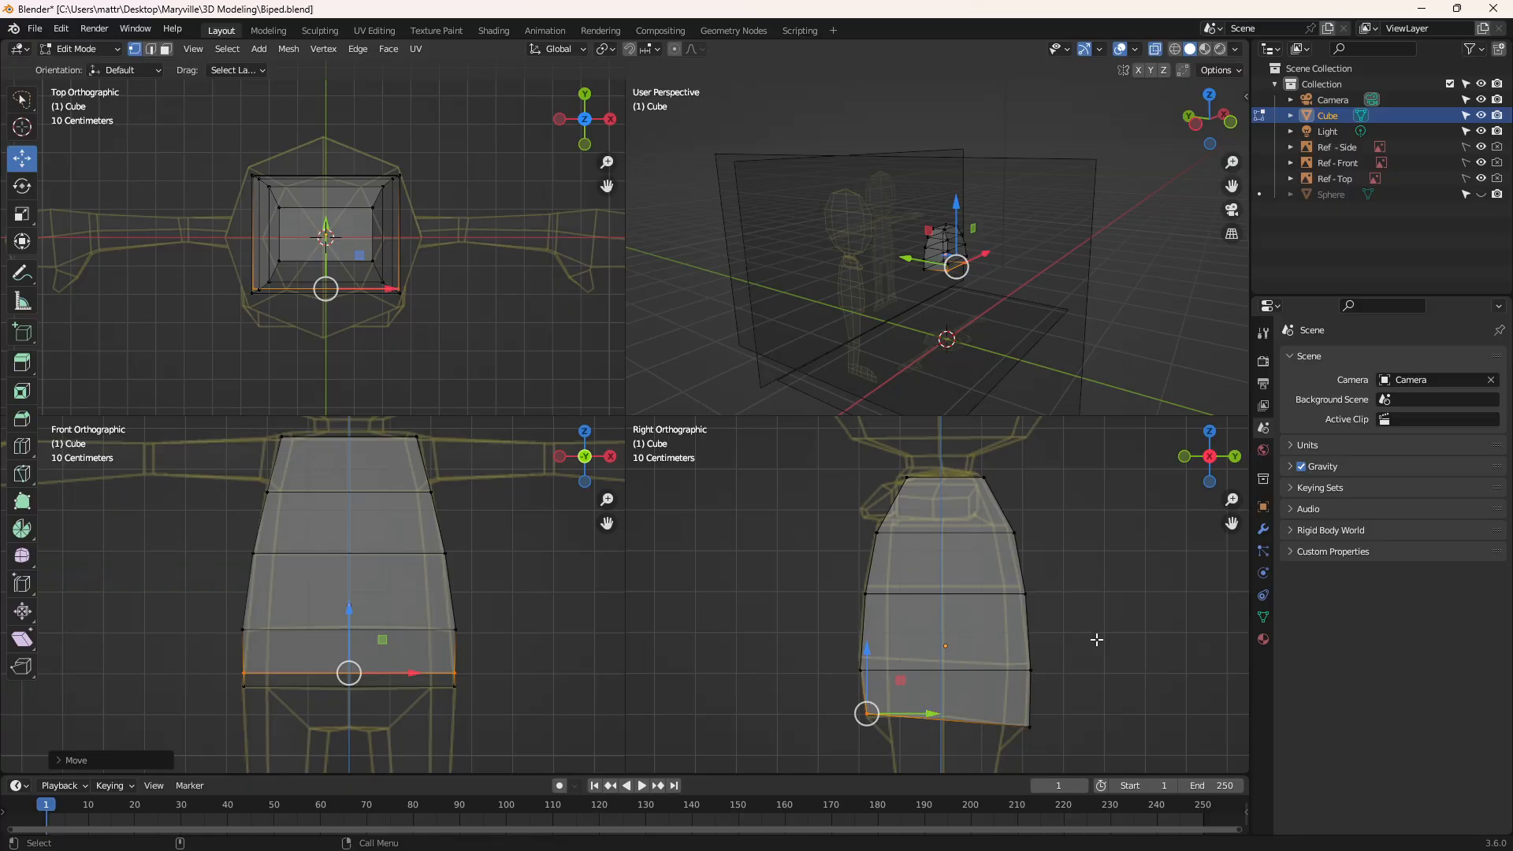
{"action": "left_click", "coordinate": [542, 599]}
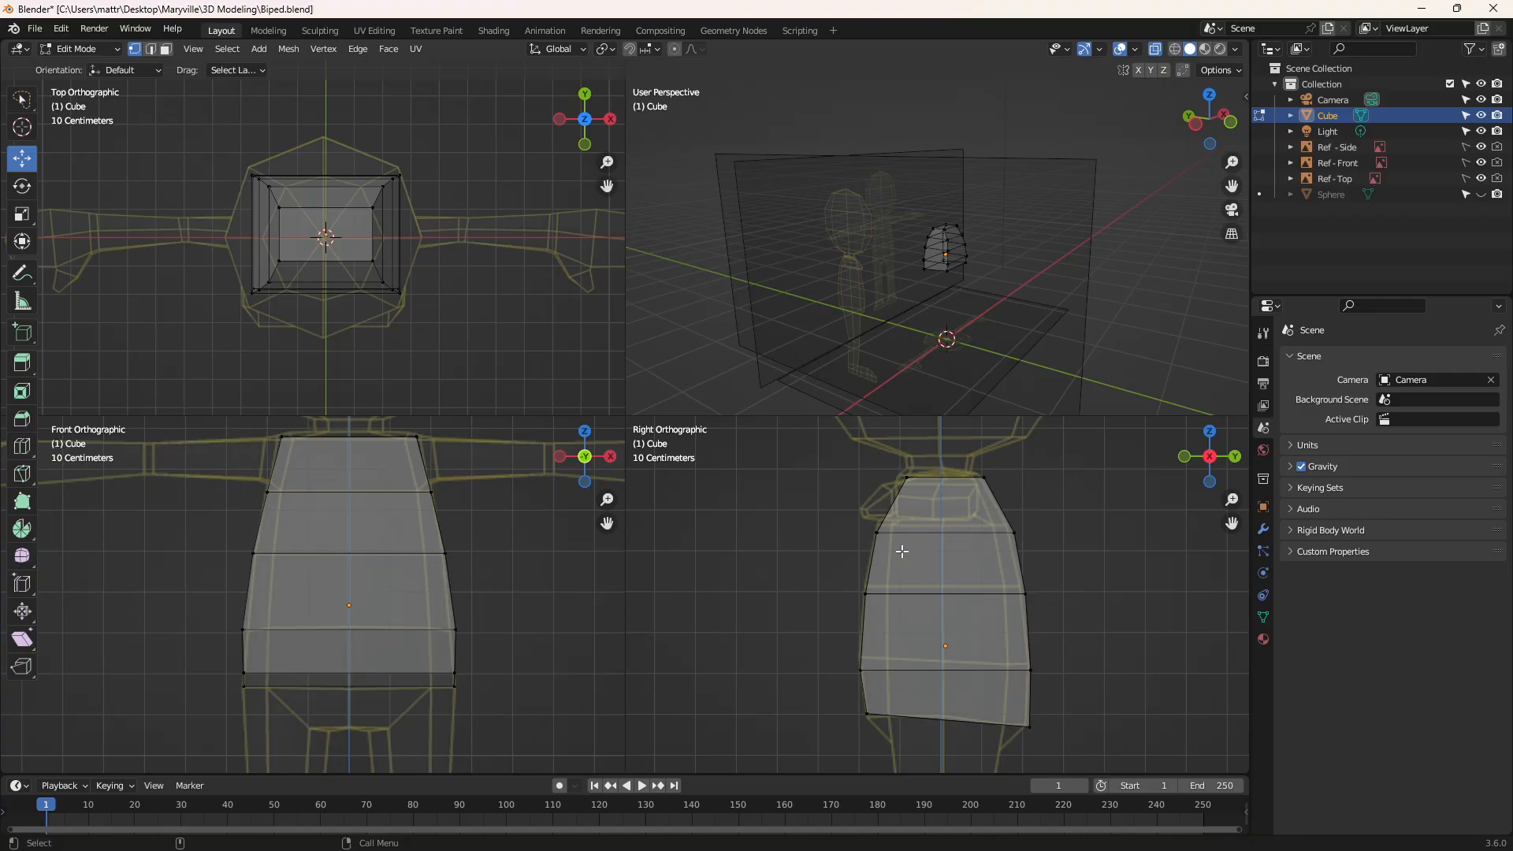
Add one vertical loop cut down the middle of the torso's sides, dividing it into front and back halves
{"action": "scroll", "coordinate": [882, 509], "scroll_direction": "up", "scroll_amount": 2}
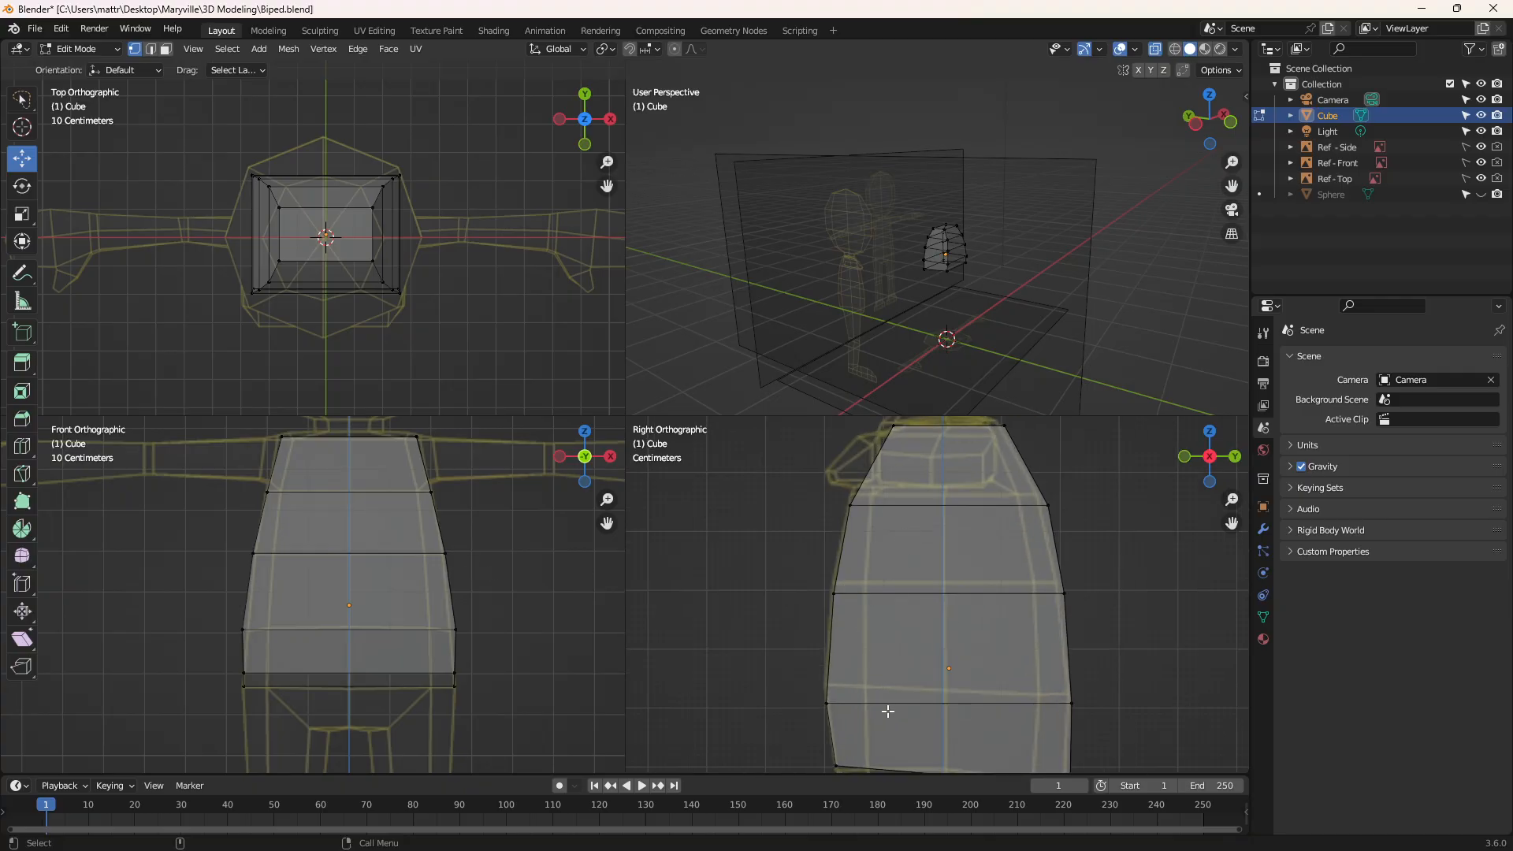
{"action": "scroll", "coordinate": [888, 712], "scroll_direction": "down", "scroll_amount": 1}
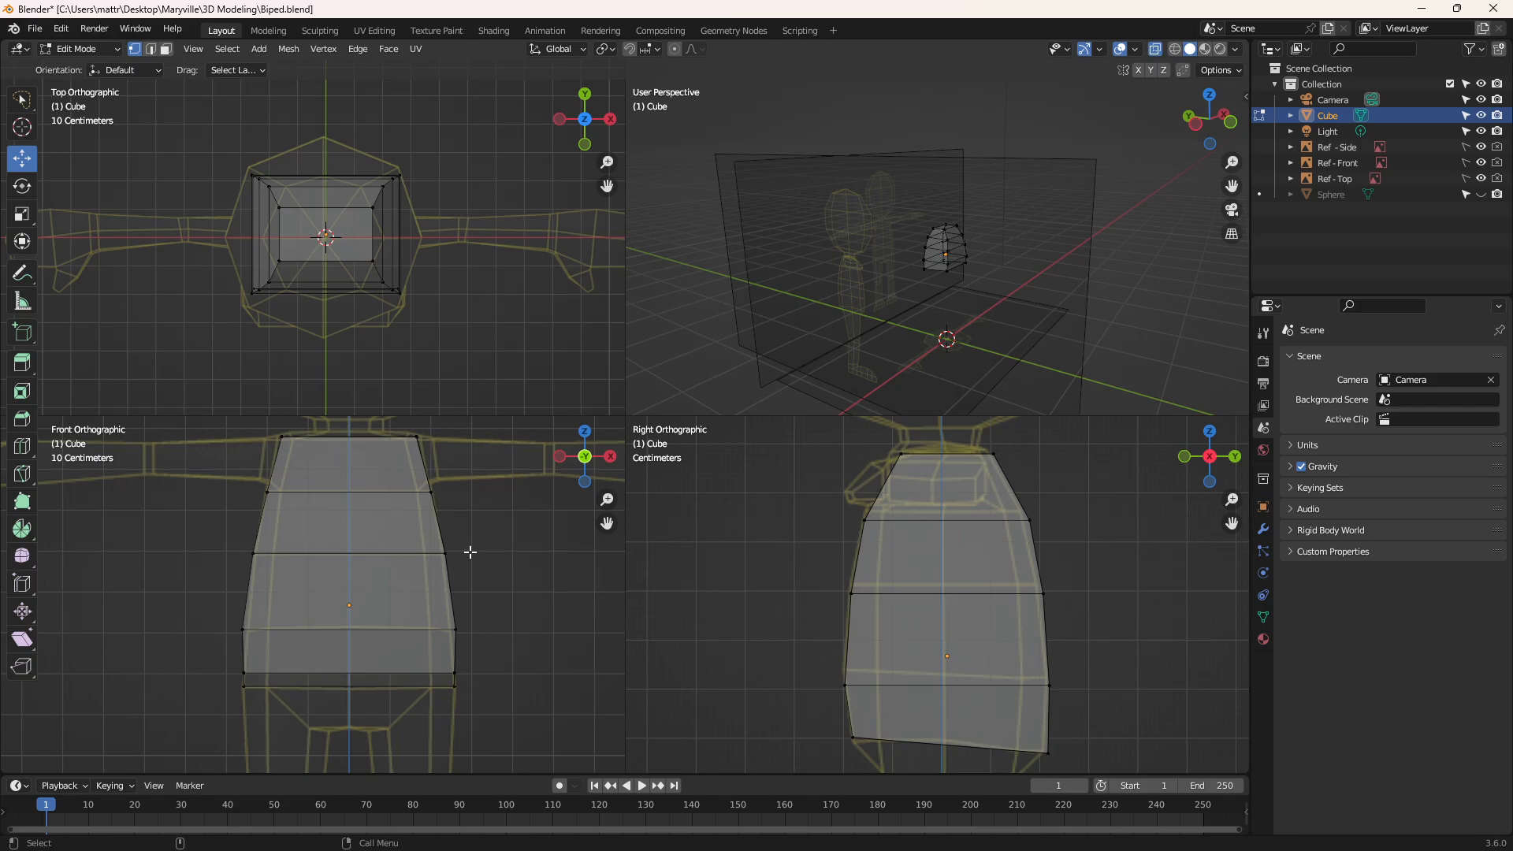
{"action": "left_click", "coordinate": [23, 446]}
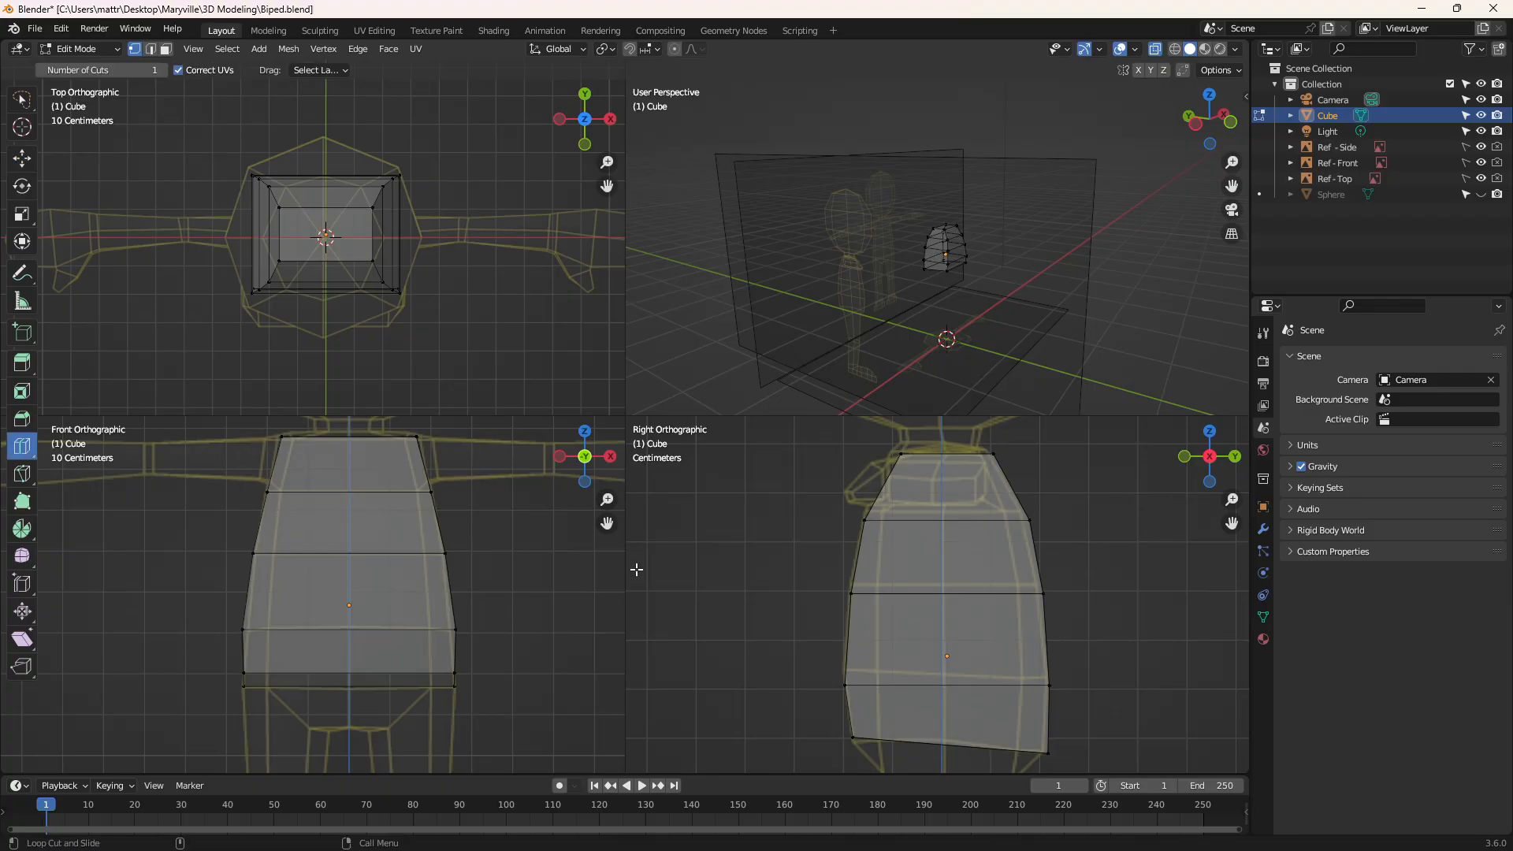
{"action": "left_click", "coordinate": [946, 729]}
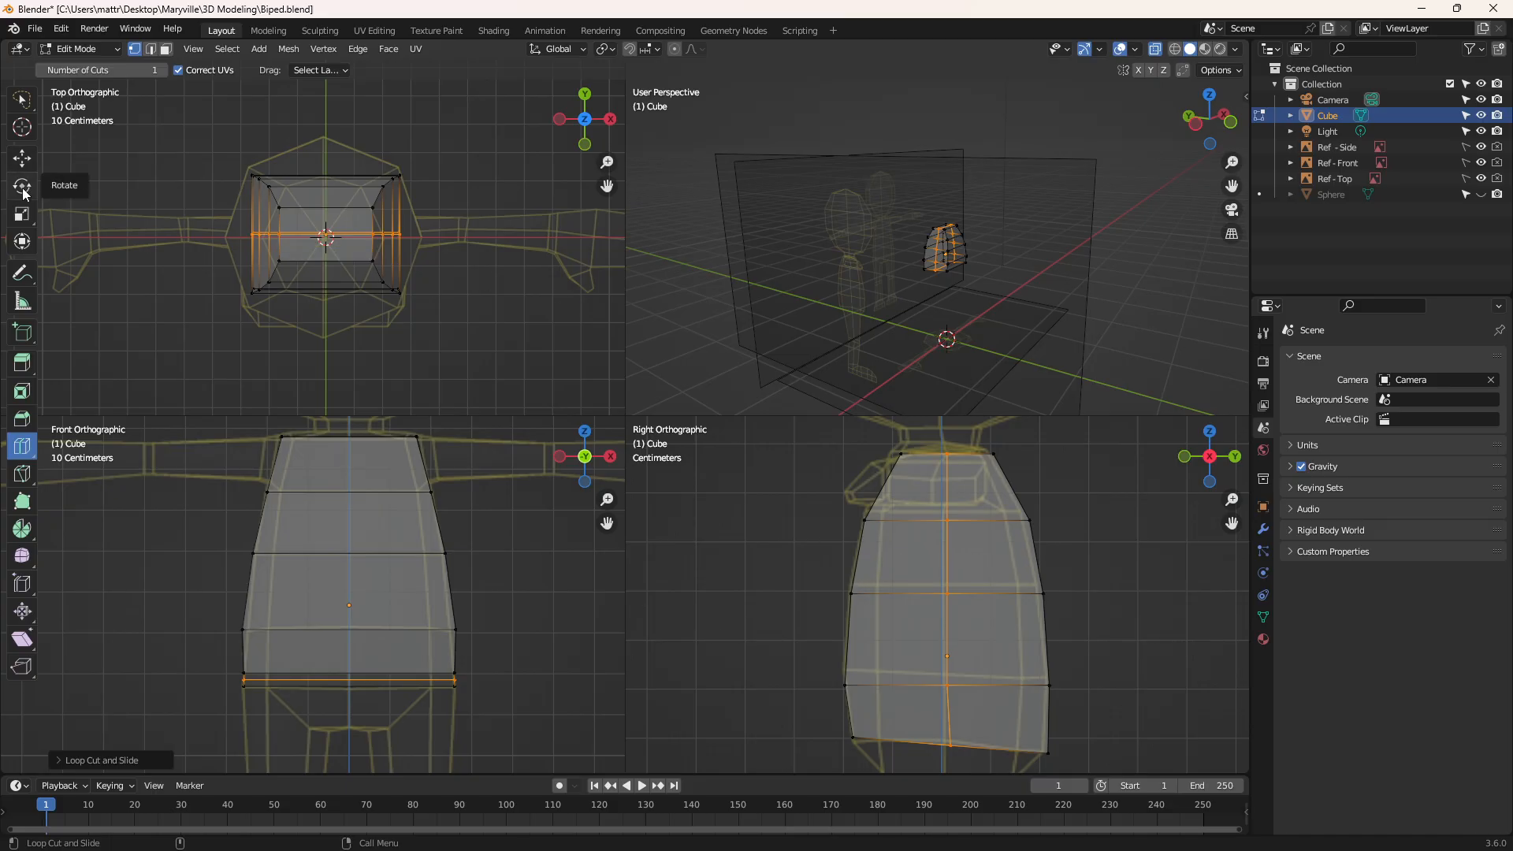
Select the central side loop's vertices in the top view and scale them outward along X toward the top reference outline
{"action": "left_click", "coordinate": [22, 213]}
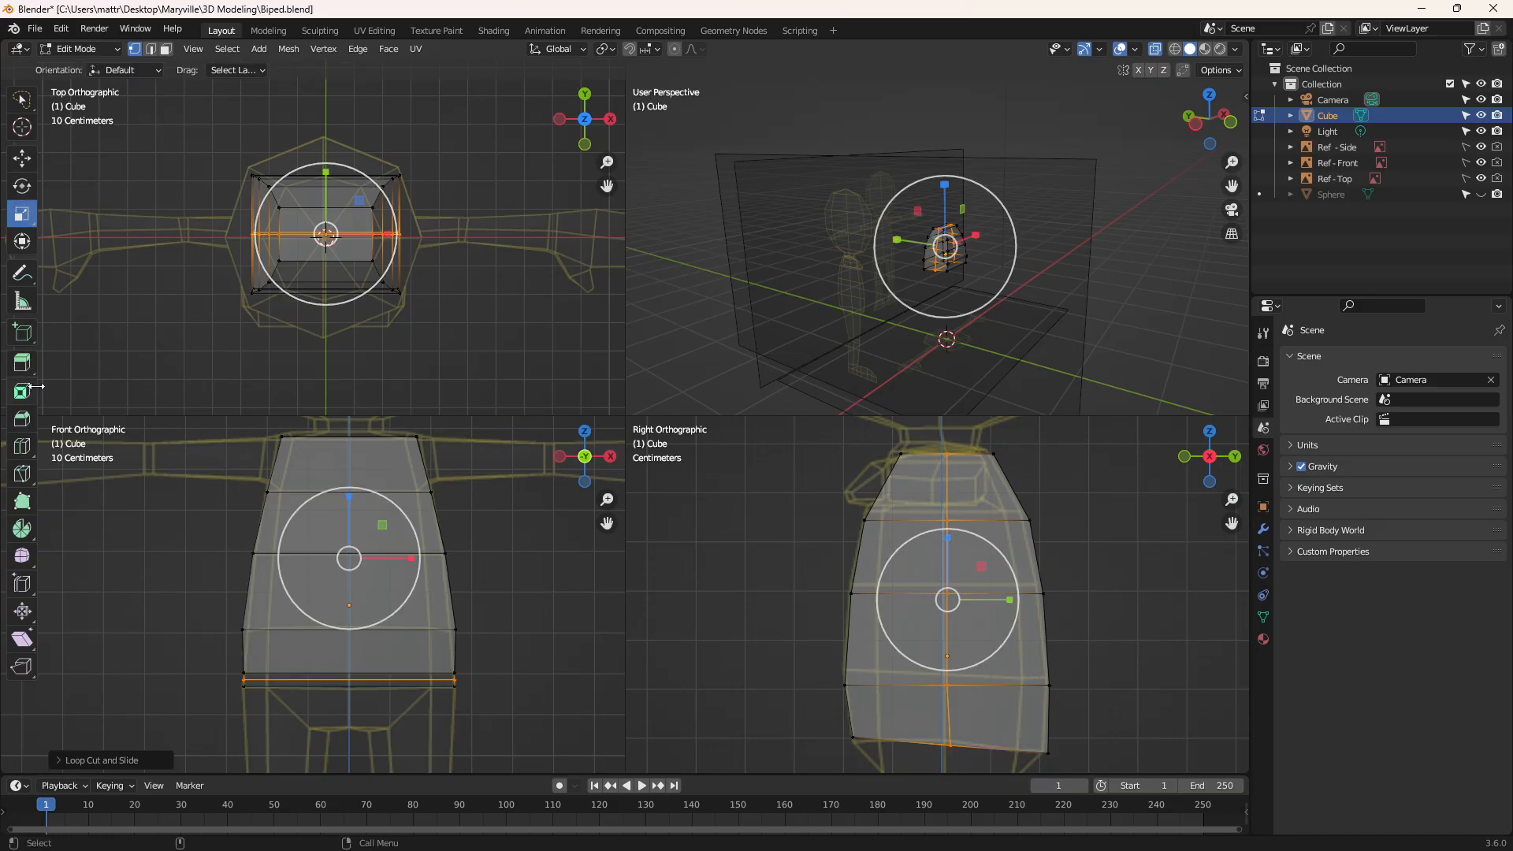
{"action": "left_click", "coordinate": [22, 159]}
{"action": "left_click", "coordinate": [226, 214]}
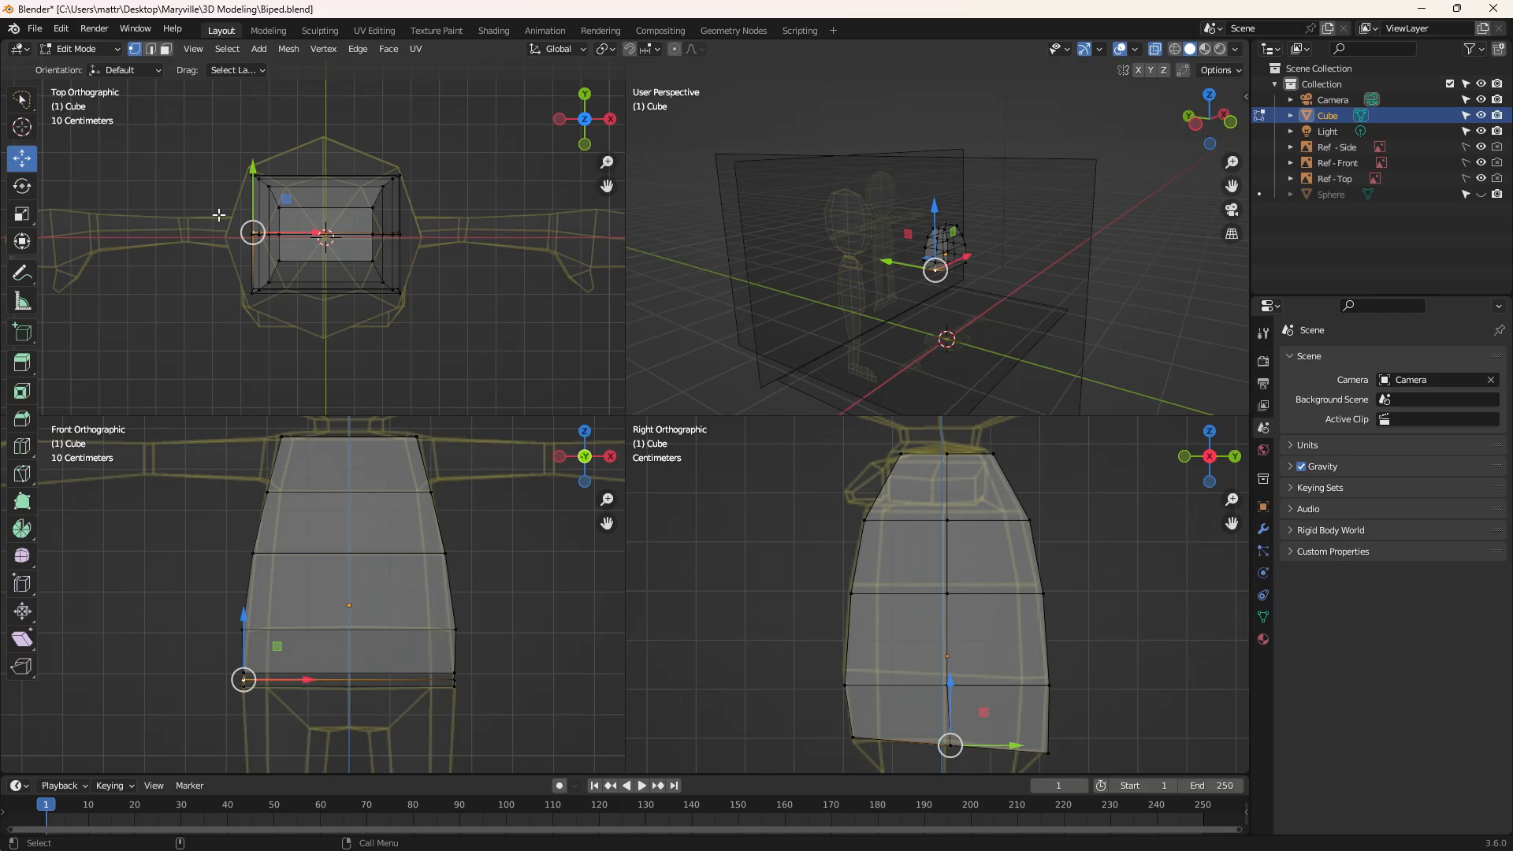
{"action": "mouse_move", "coordinate": [218, 214]}
{"action": "left_mouse_down"}
{"action": "mouse_move", "coordinate": [339, 256]}
{"action": "mouse_move", "coordinate": [451, 223]}
{"action": "left_mouse_up"}
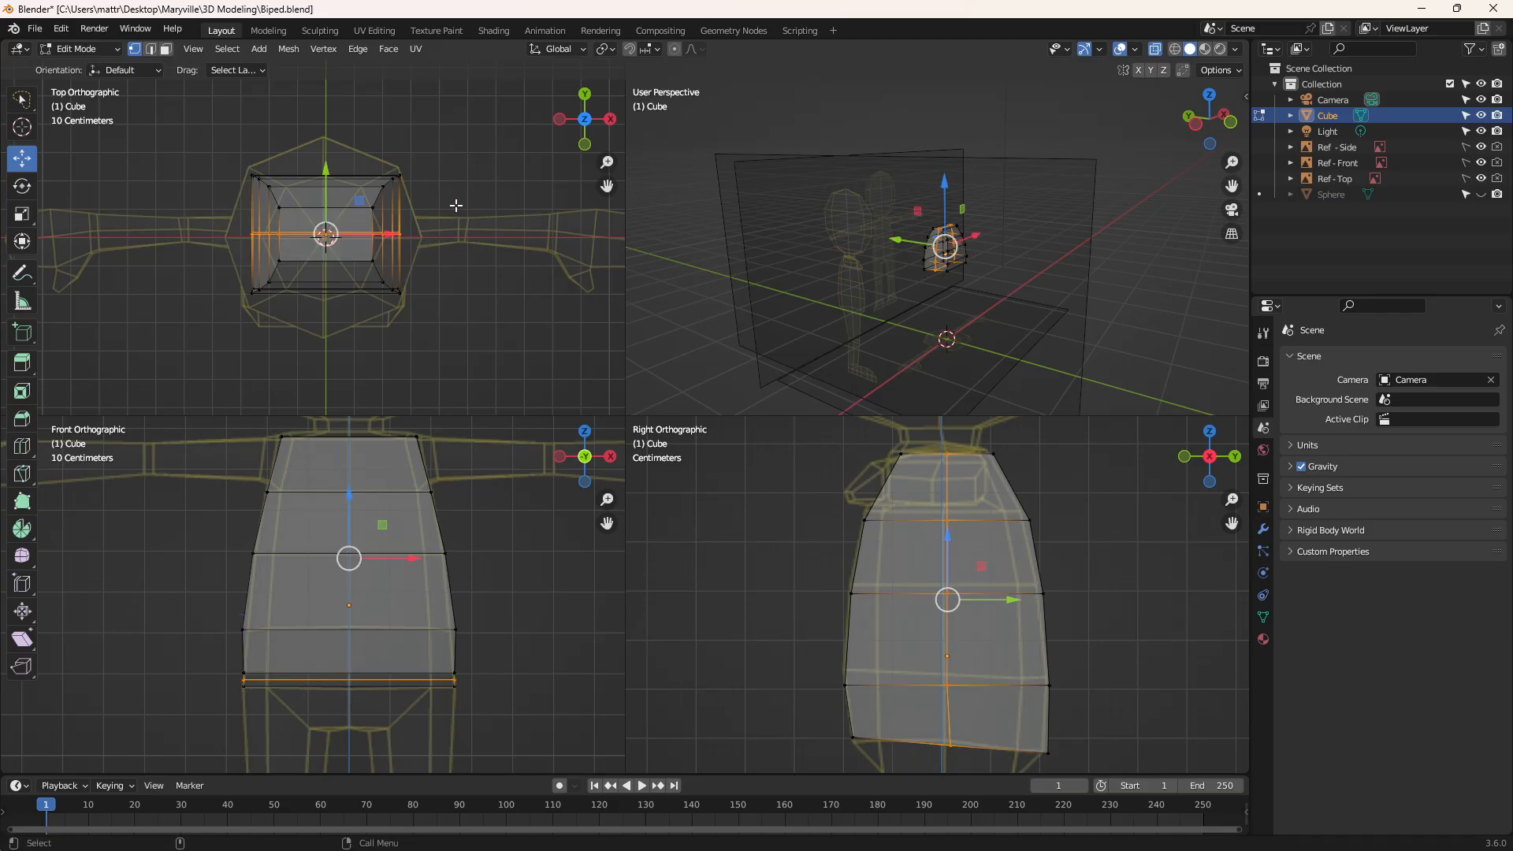
{"action": "left_click", "coordinate": [22, 213]}
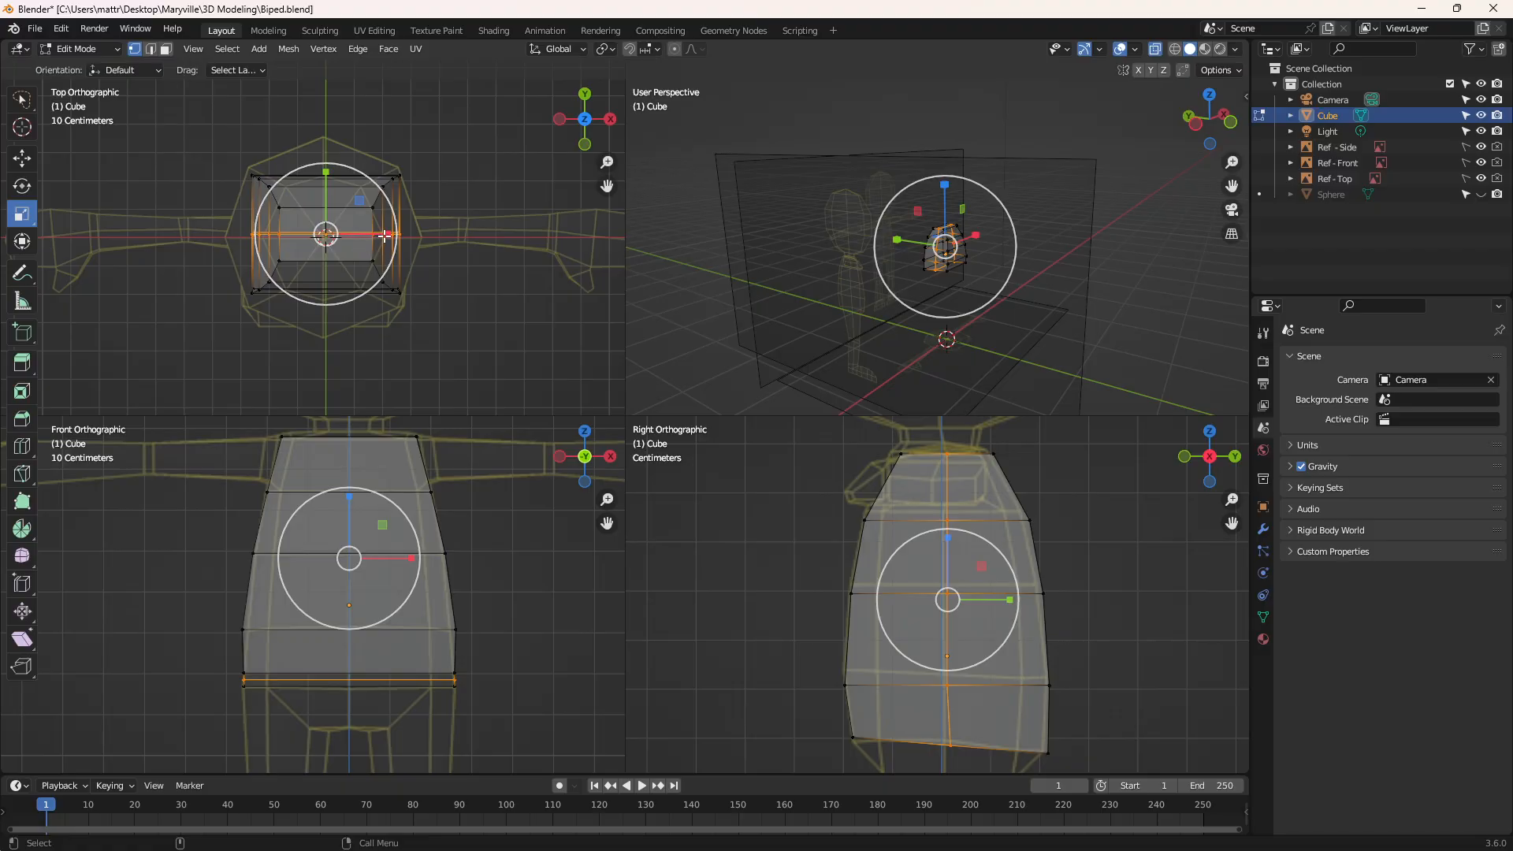
{"action": "left_click_drag", "start_coordinate": [384, 235], "coordinate": [408, 241]}
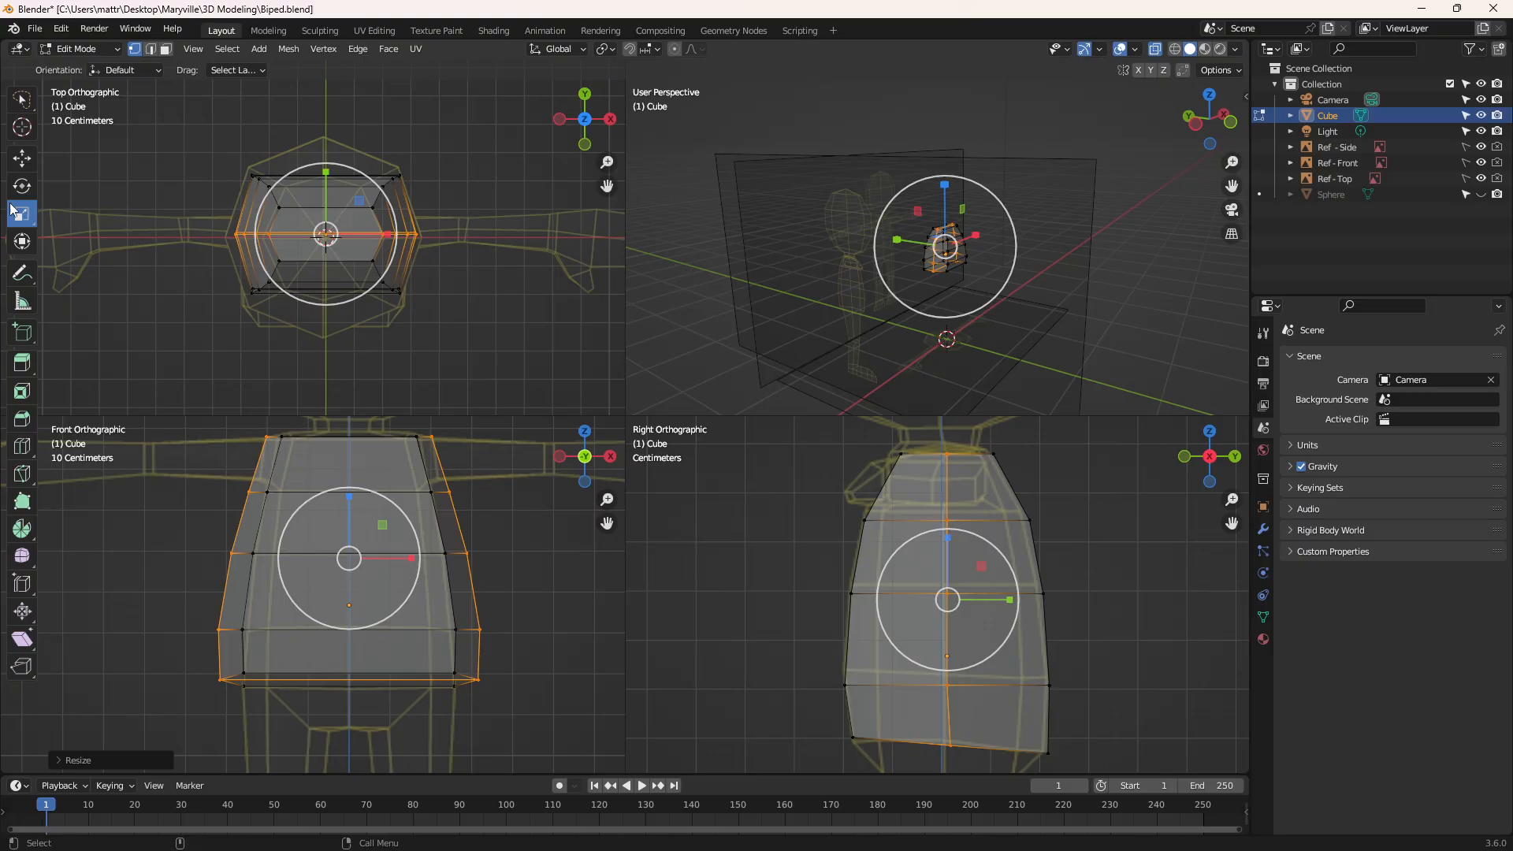
Move all vertices of each side of the torso inward along X so the outer edges meet the front reference's hip width
{"action": "left_click", "coordinate": [21, 158]}
{"action": "mouse_move", "coordinate": [288, 432]}
{"action": "left_mouse_down"}
{"action": "mouse_move", "coordinate": [226, 418]}
{"action": "mouse_move", "coordinate": [126, 715]}
{"action": "mouse_move", "coordinate": [271, 687]}
{"action": "left_mouse_up"}
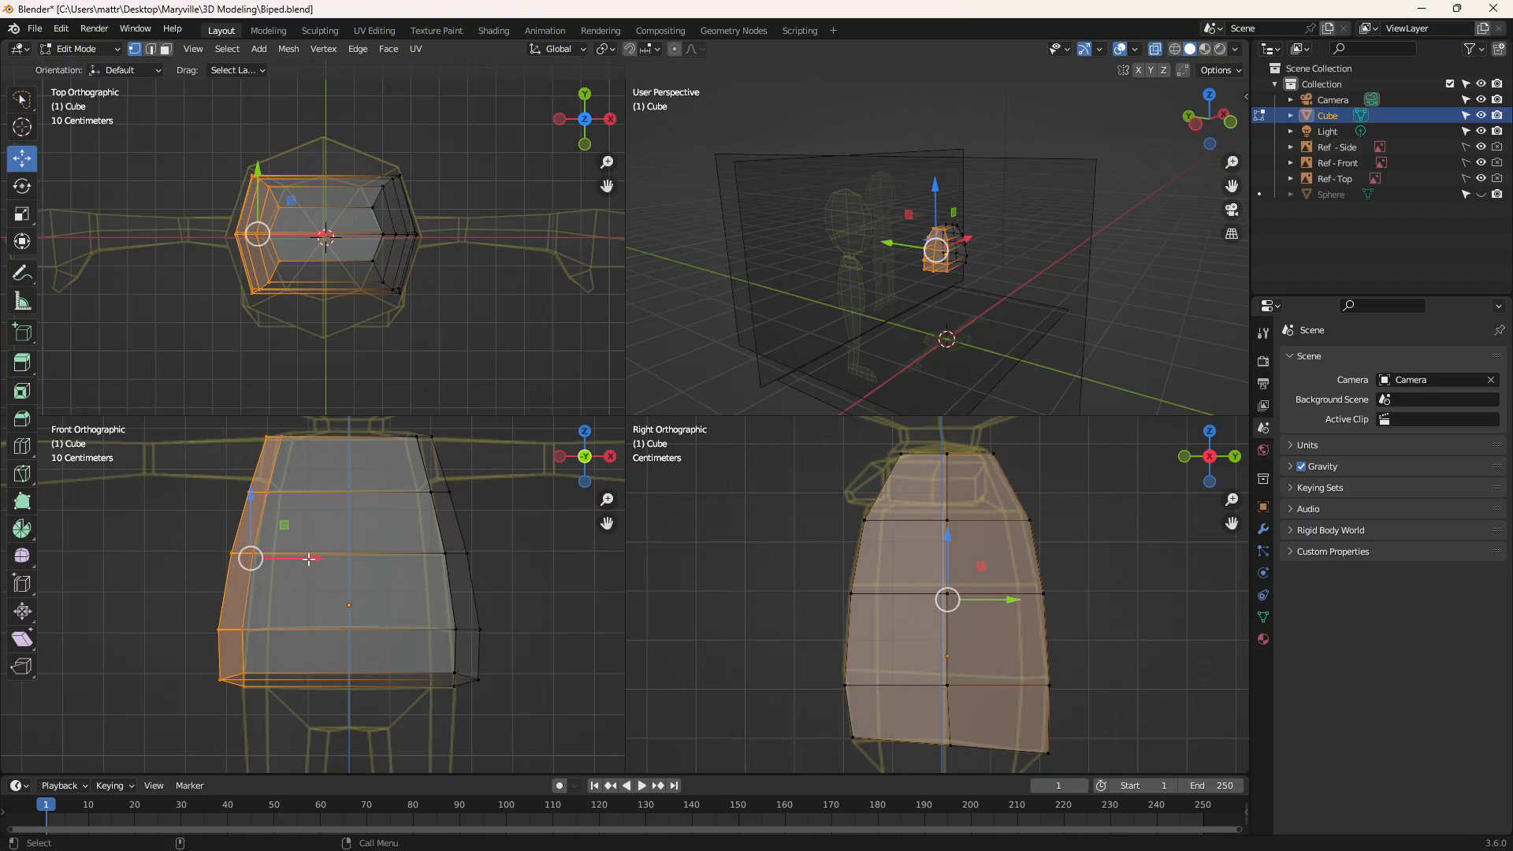
{"action": "left_click_drag", "start_coordinate": [308, 559], "coordinate": [335, 562]}
{"action": "mouse_move", "coordinate": [411, 416]}
{"action": "left_mouse_down"}
{"action": "mouse_move", "coordinate": [398, 630]}
{"action": "mouse_move", "coordinate": [441, 737]}
{"action": "mouse_move", "coordinate": [418, 693]}
{"action": "left_mouse_up"}
{"action": "left_click_drag", "start_coordinate": [510, 558], "coordinate": [483, 559]}
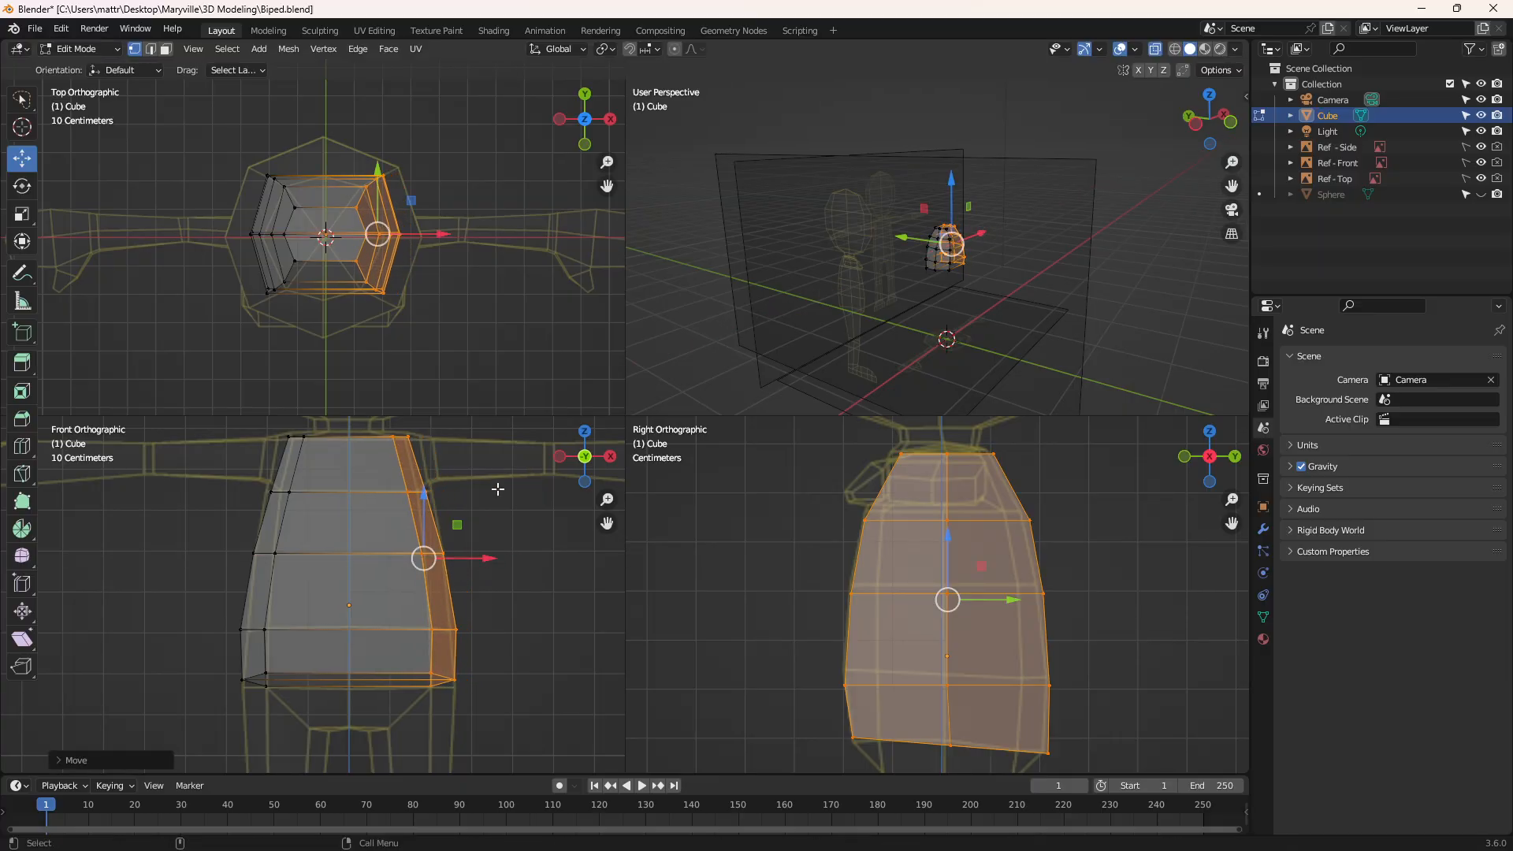
{"action": "left_click", "coordinate": [499, 487]}
Scale the torso's top row, chest loop and mid-torso loop outward along X in turn to match the front reference outline
{"action": "mouse_move", "coordinate": [265, 424]}
{"action": "left_mouse_down"}
{"action": "mouse_move", "coordinate": [418, 466]}
{"action": "mouse_move", "coordinate": [431, 417]}
{"action": "mouse_move", "coordinate": [410, 438]}
{"action": "left_mouse_up"}
{"action": "left_click", "coordinate": [21, 213]}
{"action": "mouse_move", "coordinate": [256, 473]}
{"action": "left_mouse_down"}
{"action": "mouse_move", "coordinate": [487, 521]}
{"action": "mouse_move", "coordinate": [416, 496]}
{"action": "left_mouse_up"}
{"action": "mouse_move", "coordinate": [260, 534]}
{"action": "left_mouse_down"}
{"action": "mouse_move", "coordinate": [237, 556]}
{"action": "mouse_move", "coordinate": [471, 566]}
{"action": "mouse_move", "coordinate": [406, 554]}
{"action": "left_mouse_up"}
{"action": "left_click", "coordinate": [520, 578]}
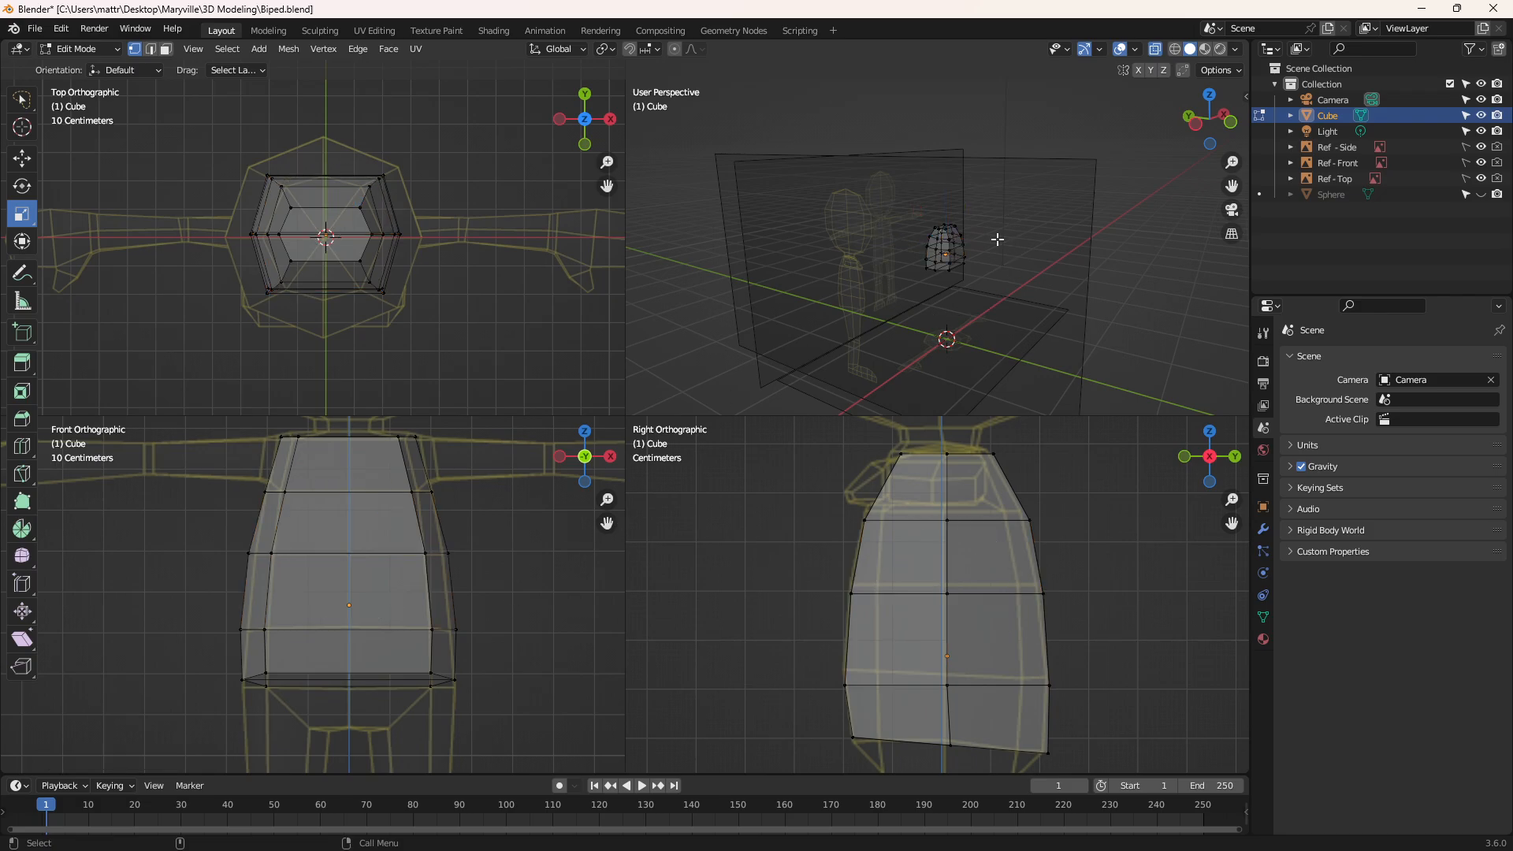
Add two more vertical loop cuts on the torso's sides, one halfway across the front half and one across the back half
{"action": "middle_click_drag", "start_coordinate": [997, 239], "coordinate": [906, 267]}
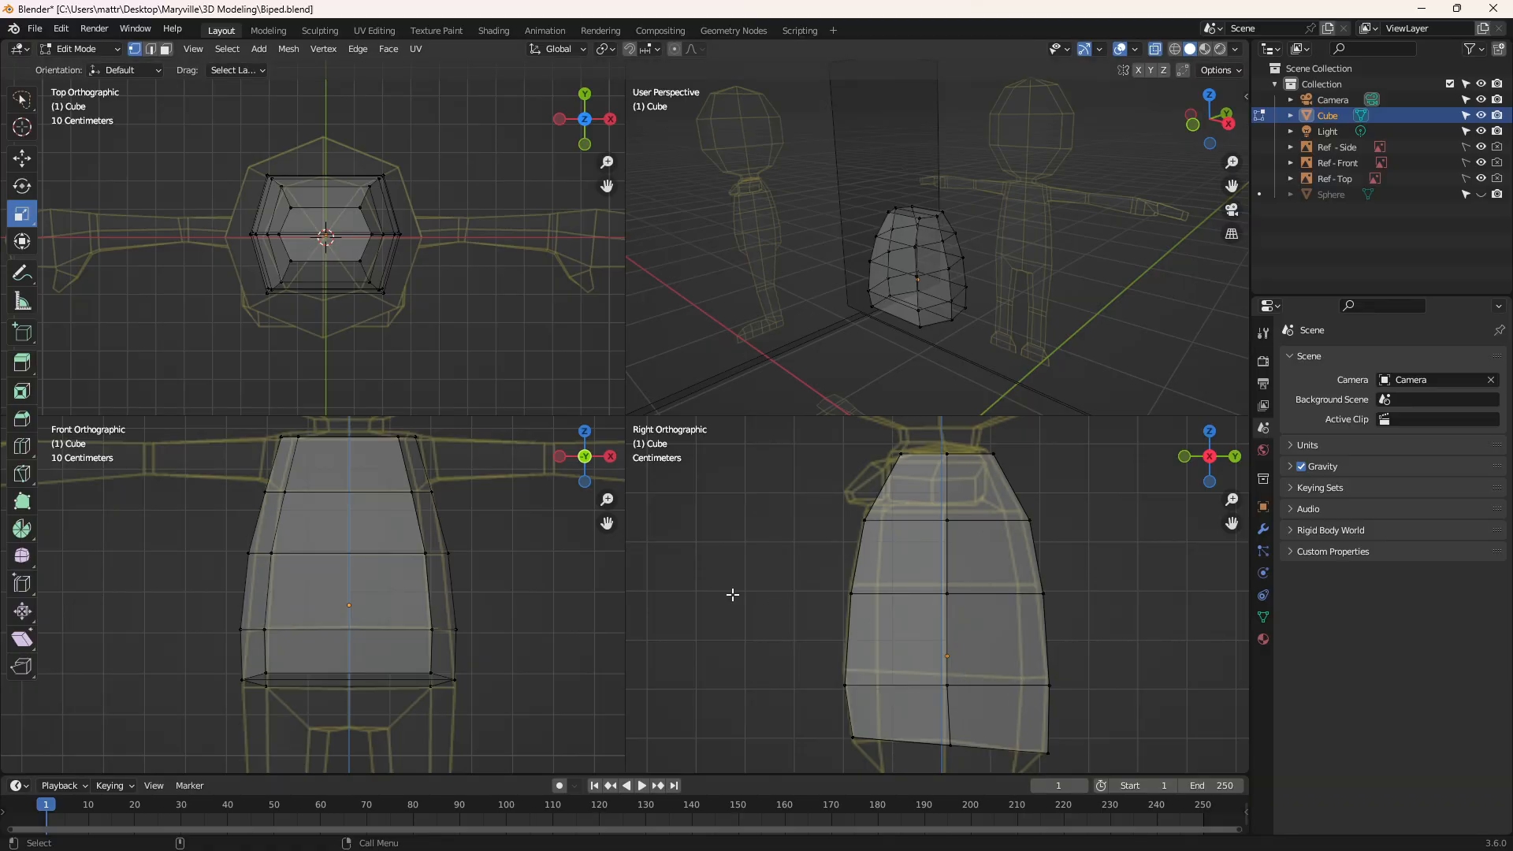
{"action": "left_click", "coordinate": [22, 446]}
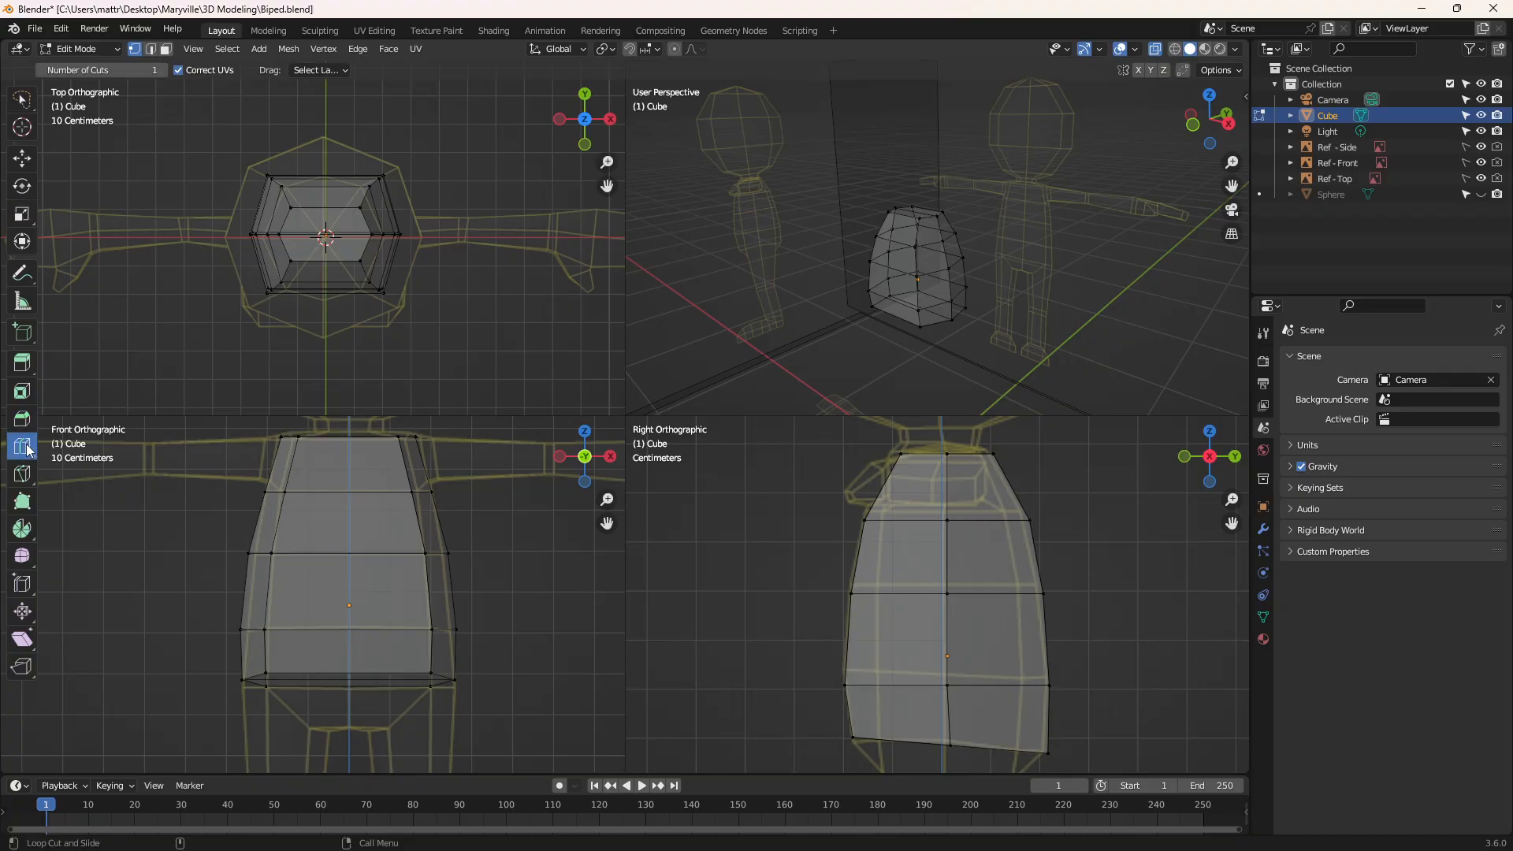
{"action": "left_click", "coordinate": [914, 732]}
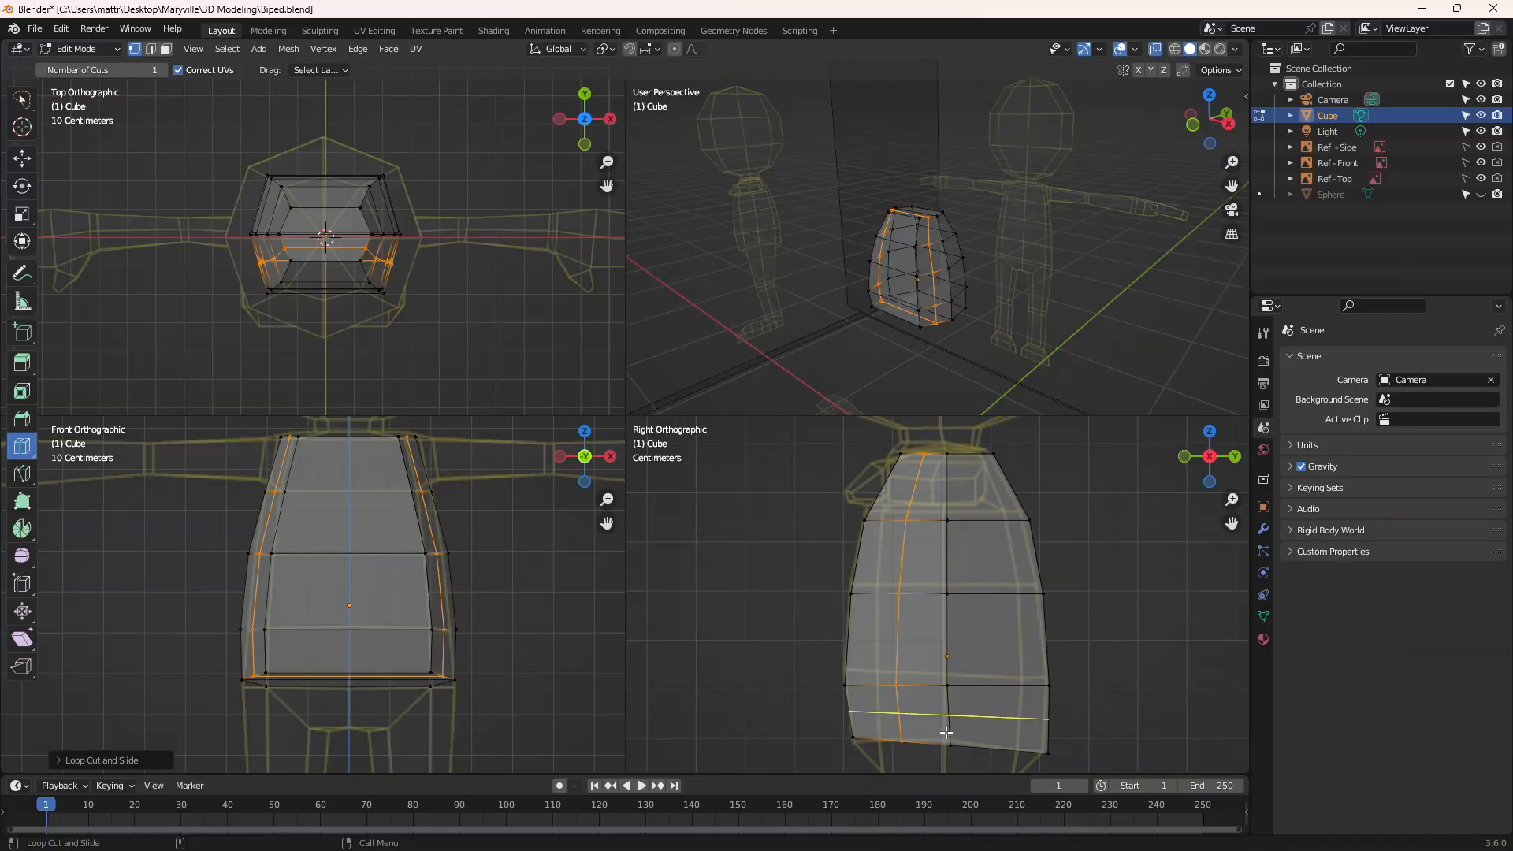
{"action": "left_click", "coordinate": [1003, 730]}
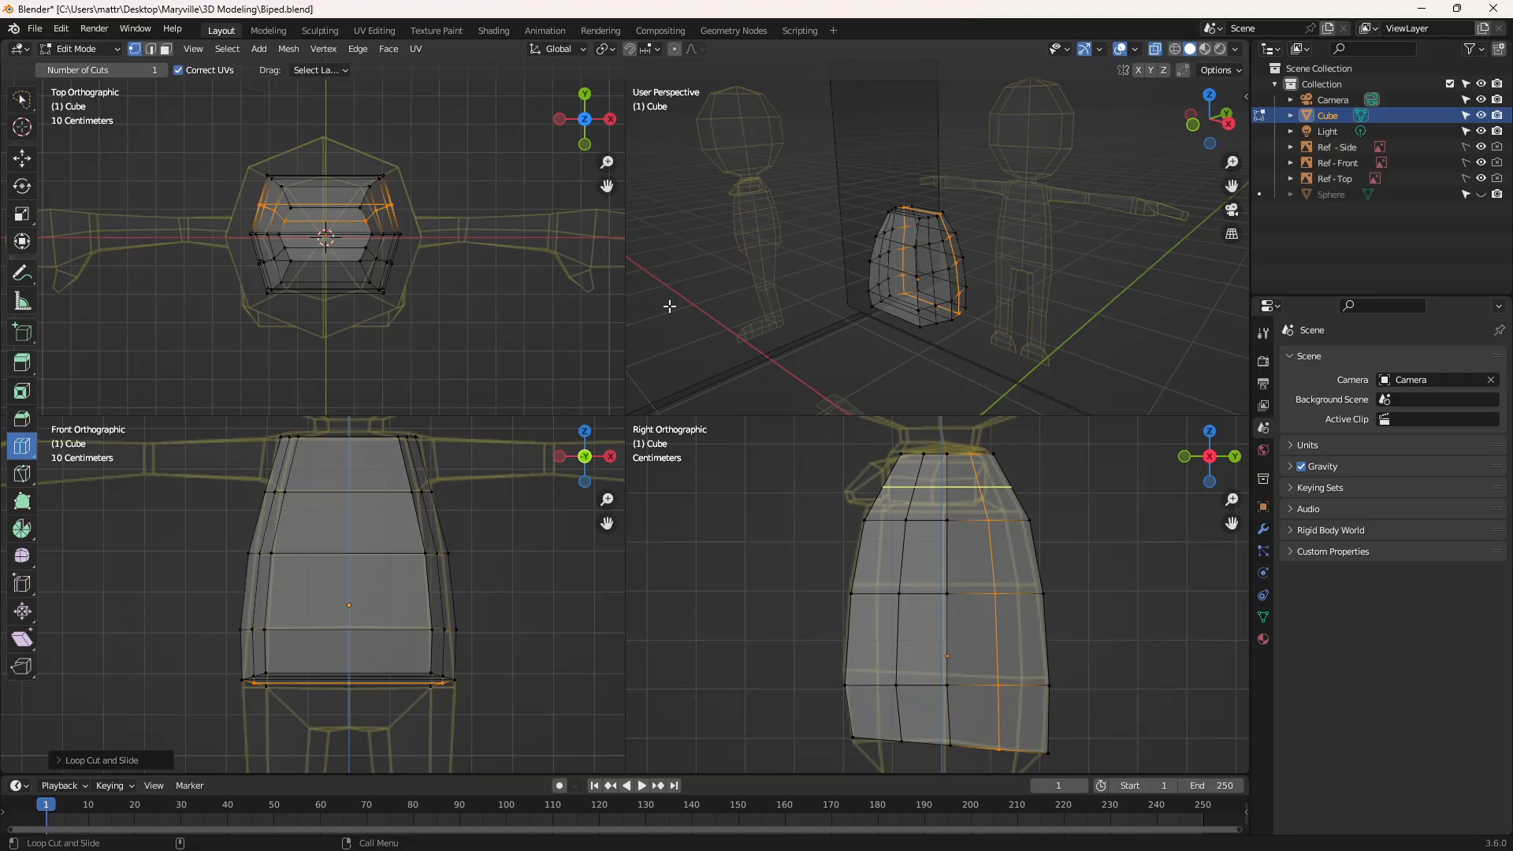
Scale the new loop in the torso's back half slightly outward along X to round its contour in the top view
{"action": "scroll", "coordinate": [455, 229], "scroll_direction": "up", "scroll_amount": 3}
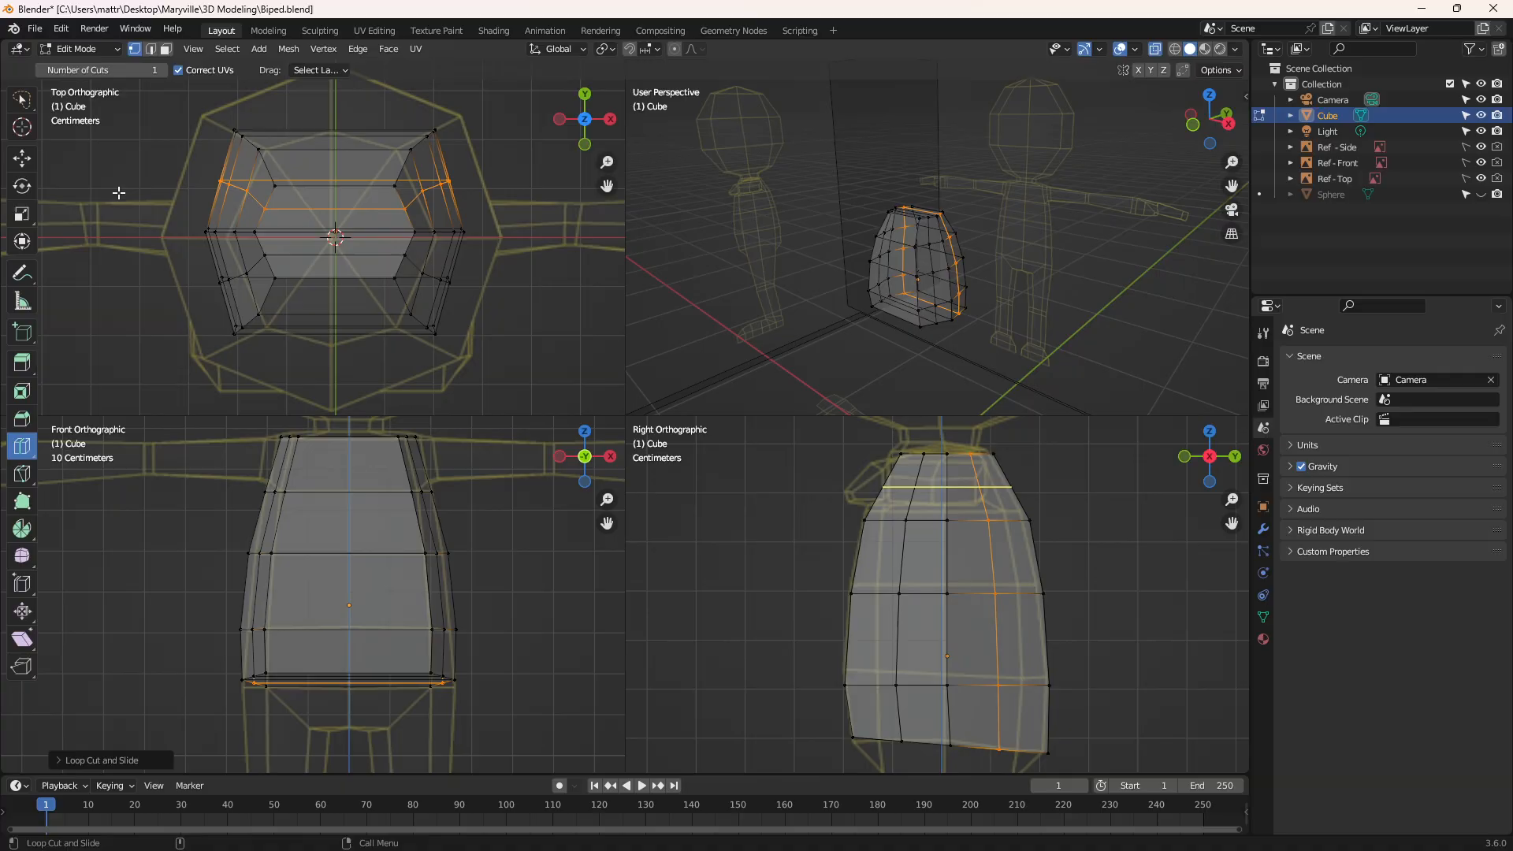
{"action": "left_click", "coordinate": [21, 215]}
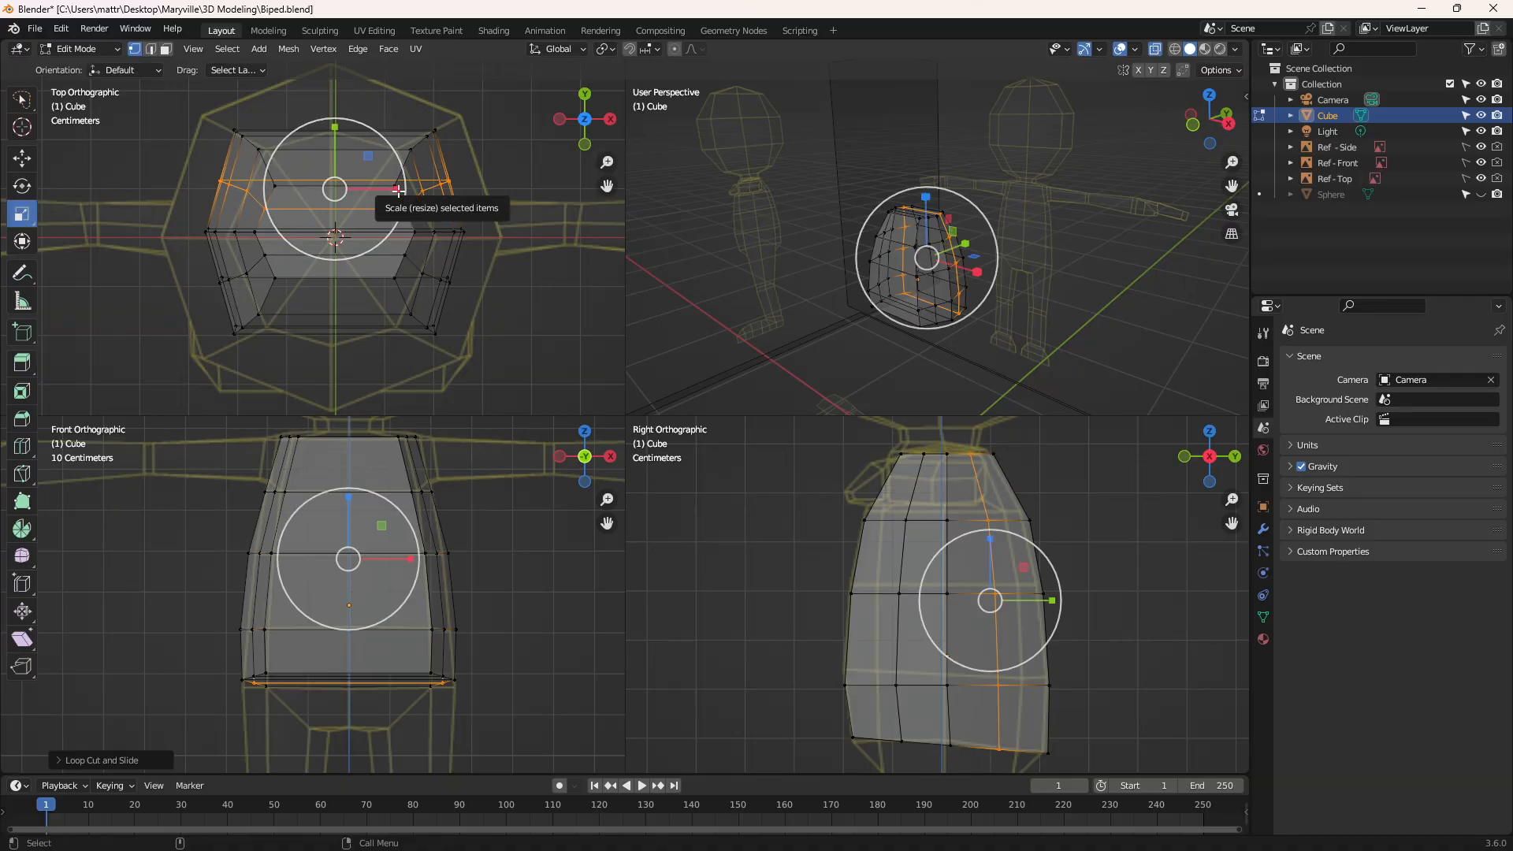
{"action": "left_click_drag", "start_coordinate": [398, 190], "coordinate": [405, 194]}
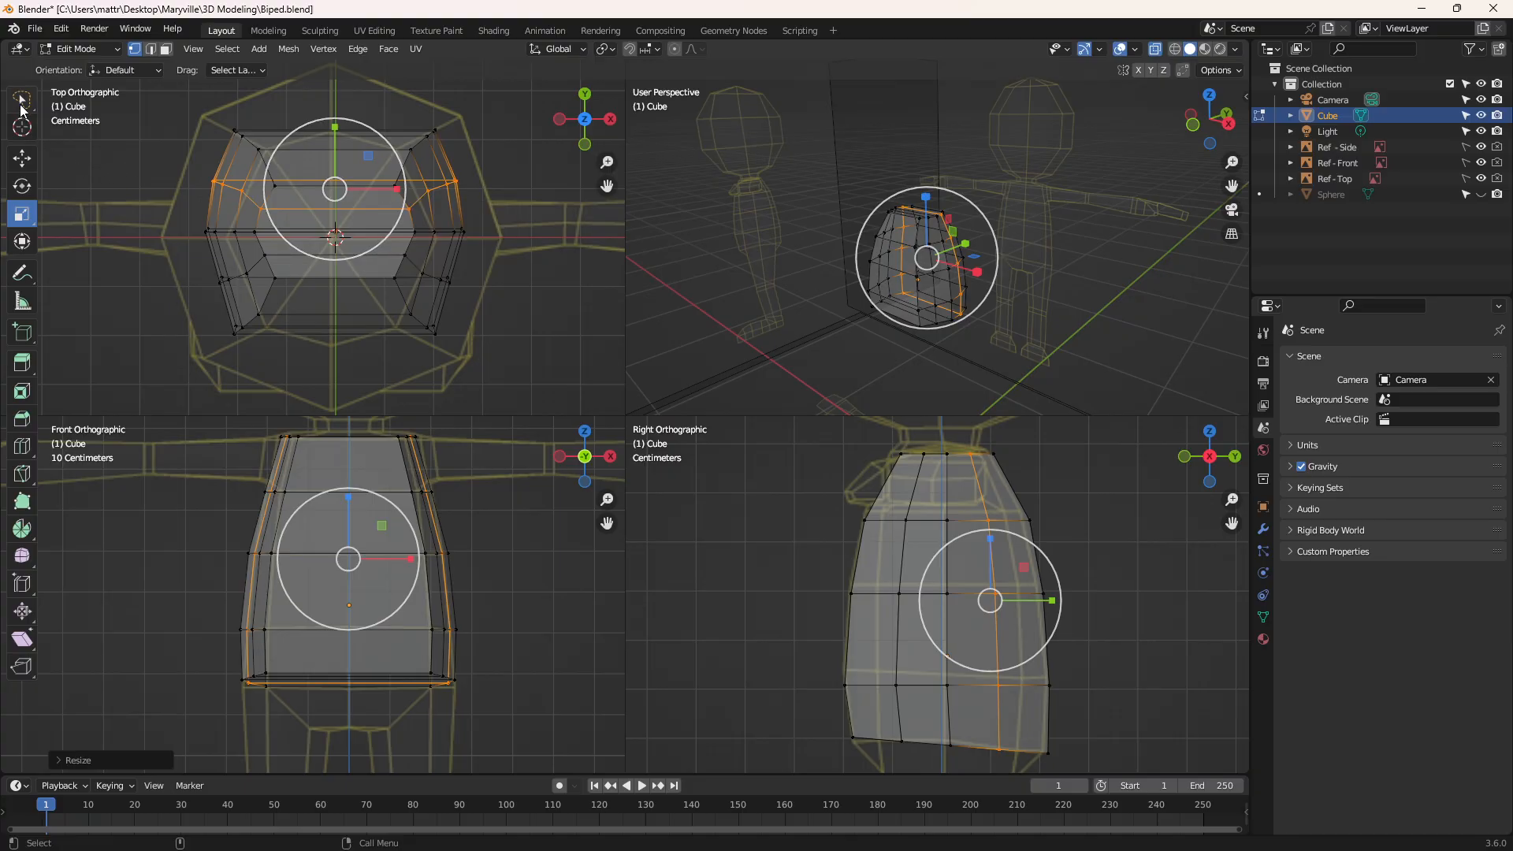
Select the vertical loop in the torso's front half, scale it slightly outward along X to round the contour, and save the file
{"action": "left_click", "coordinate": [21, 99]}
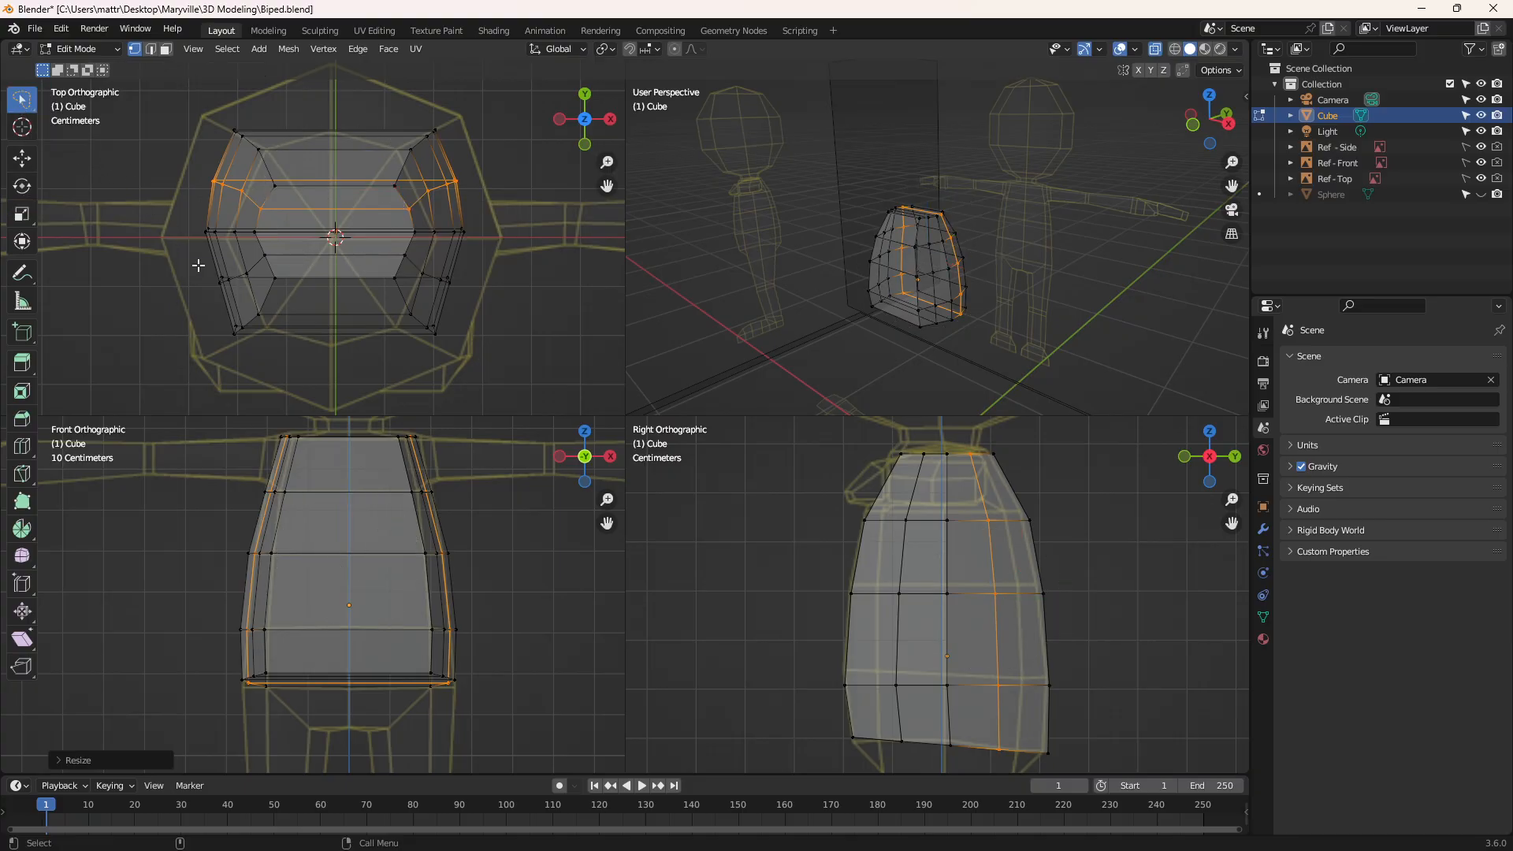
{"action": "mouse_move", "coordinate": [198, 265]}
{"action": "right_mouse_down", "text": "ctrl"}
{"action": "mouse_move", "coordinate": [169, 279]}
{"action": "mouse_move", "coordinate": [480, 285]}
{"action": "mouse_move", "coordinate": [473, 251]}
{"action": "mouse_move", "coordinate": [260, 246]}
{"action": "mouse_move", "coordinate": [197, 268]}
{"action": "right_mouse_up", "text": "ctrl"}
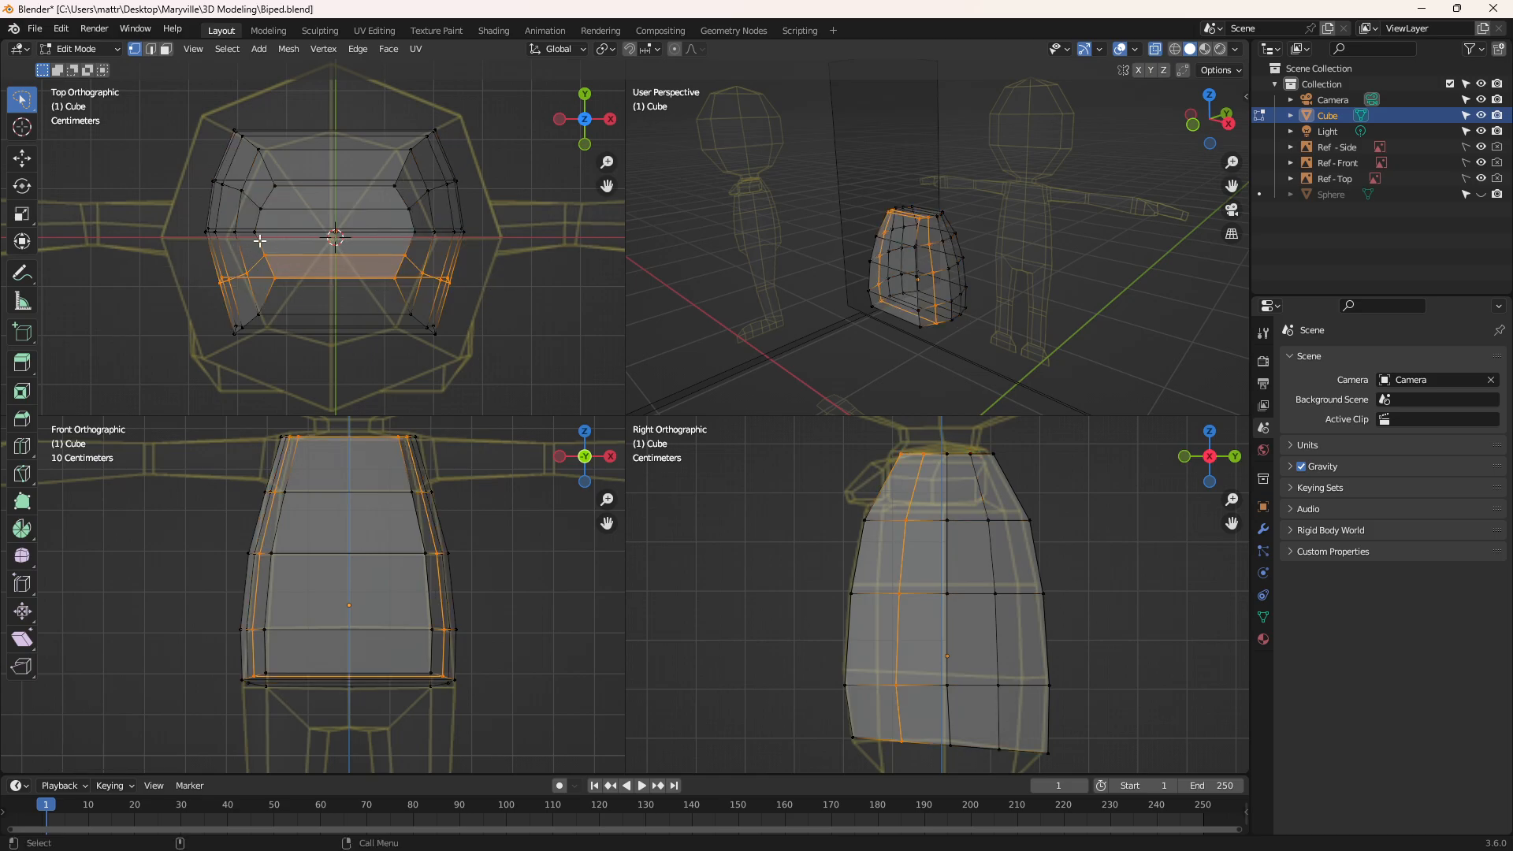
{"action": "left_click", "coordinate": [22, 214]}
{"action": "left_click_drag", "start_coordinate": [384, 275], "coordinate": [388, 275]}
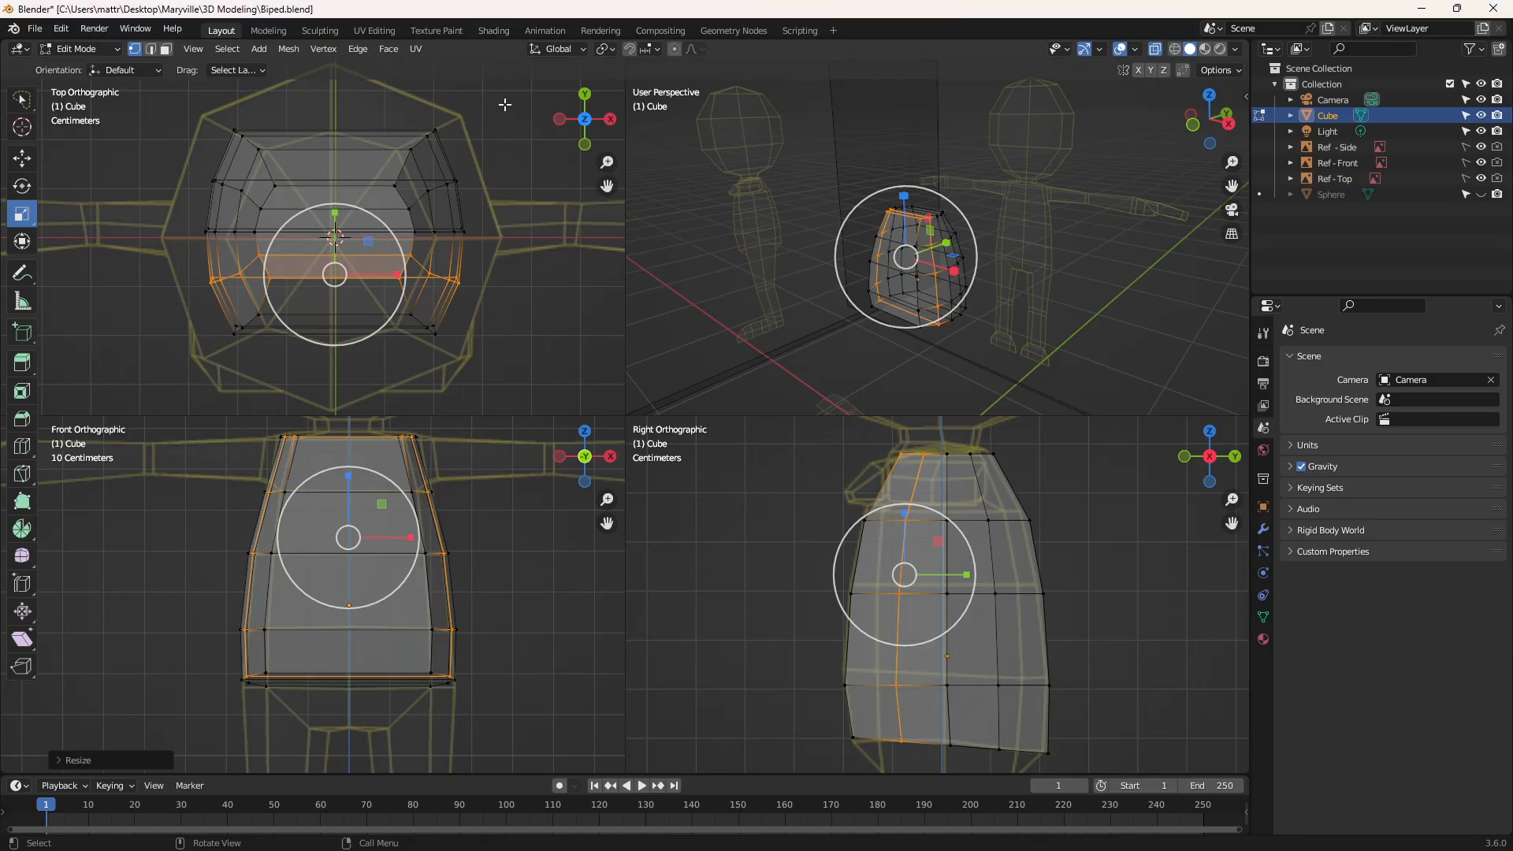
{"action": "key", "text": "ctrl+s"}
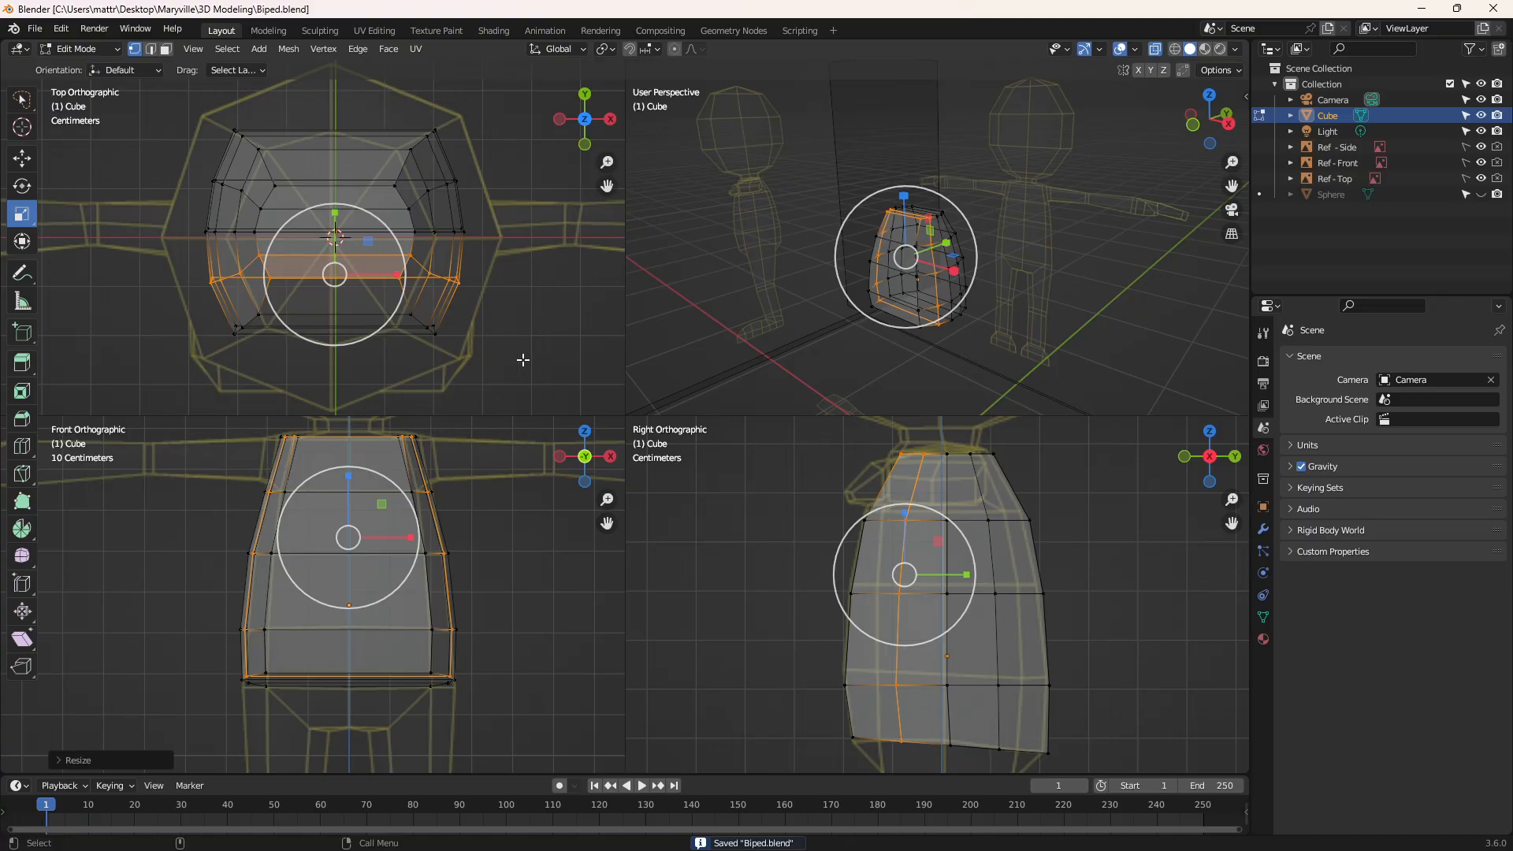